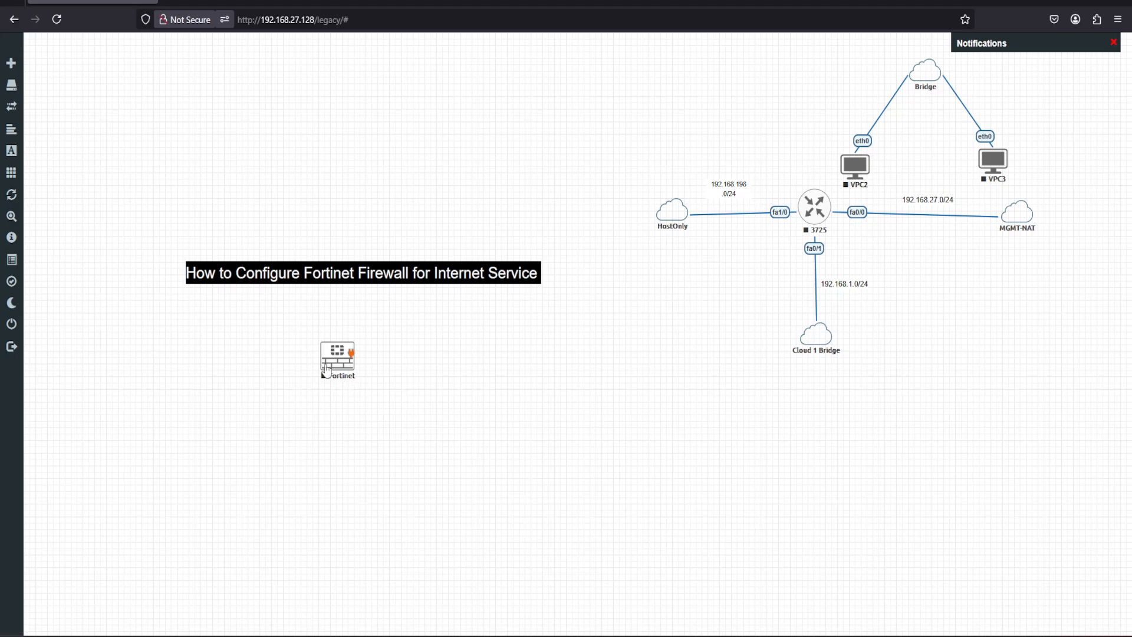
# Start adding a new node based on the Windows template in the empty area near the Fortinet firewall.
pyautogui.rightClick(253, 425)
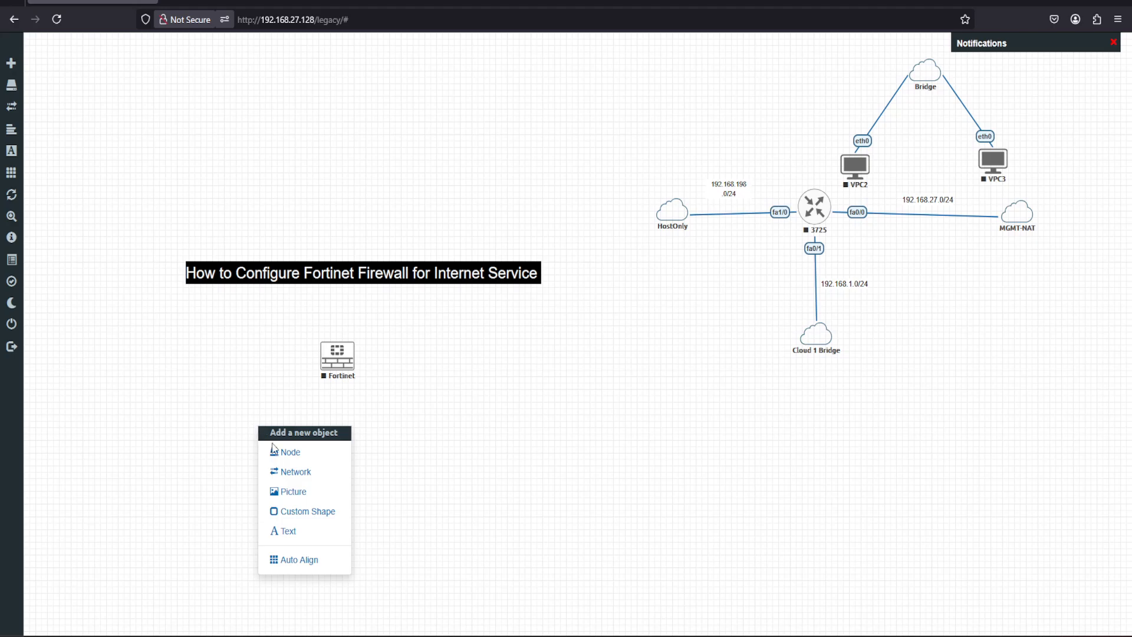
pyautogui.click(278, 451)
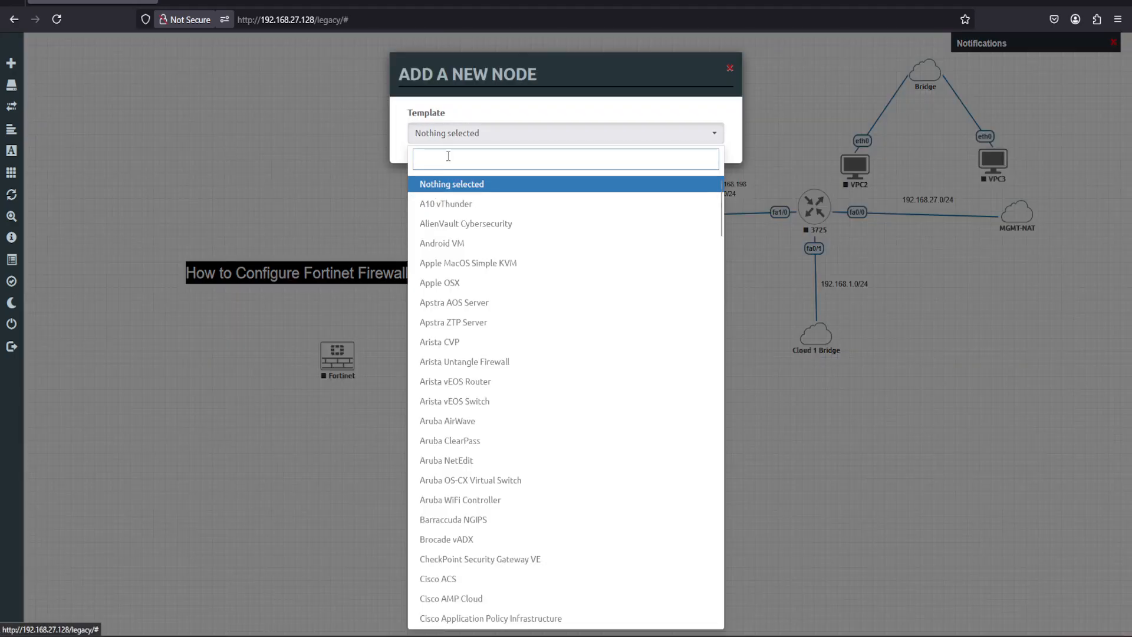
pyautogui.write('win')
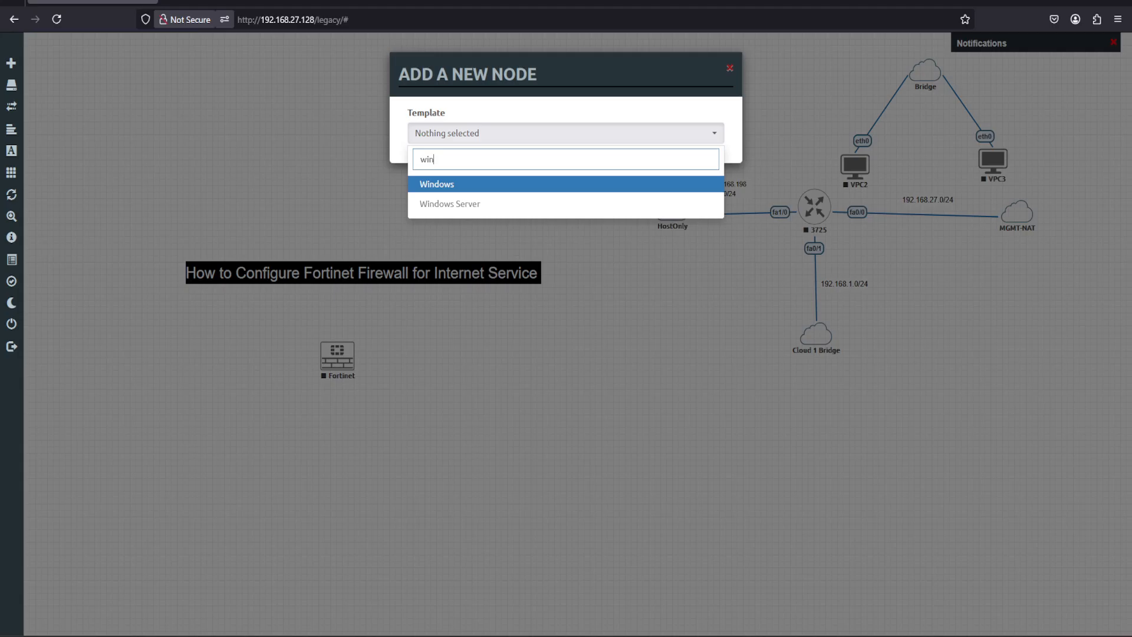
pyautogui.click(458, 186)
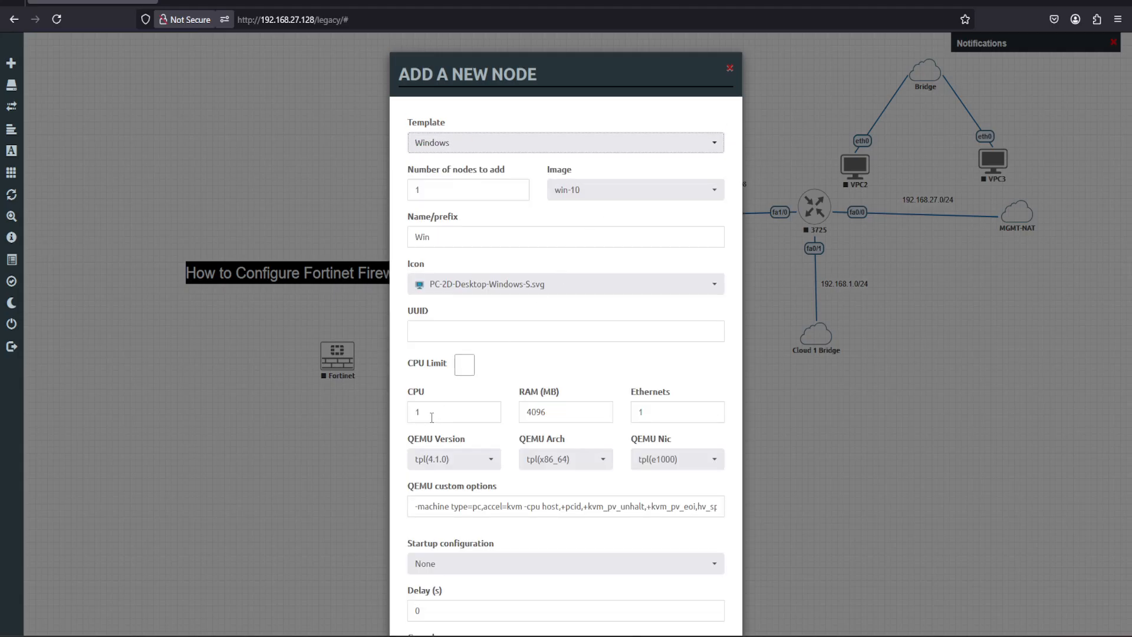
# Give the Windows node 4 CPUs and 8096 MB of RAM, save it, and place it left of the Fortinet firewall.
pyautogui.doubleClick(410, 417)
pyautogui.write('4')
pyautogui.click(426, 429)
pyautogui.moveTo(530, 413); pyautogui.dragTo(527, 412)
pyautogui.write('8')
pyautogui.click(598, 382)
pyautogui.scroll(-2, 1129, 378)
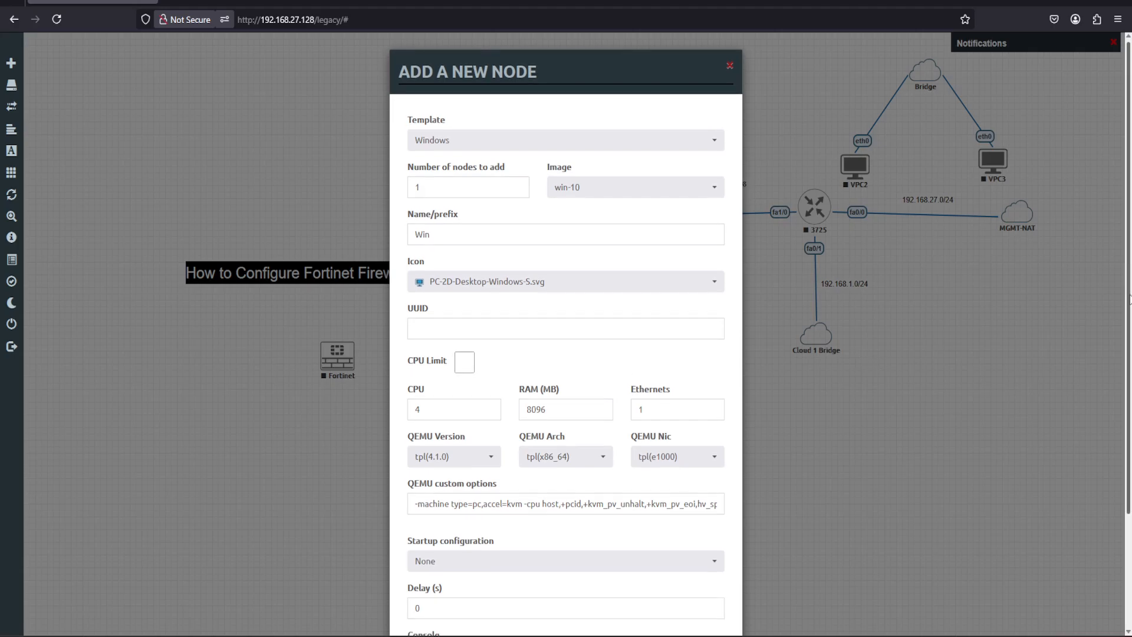
pyautogui.scroll(-1, 1129, 377)
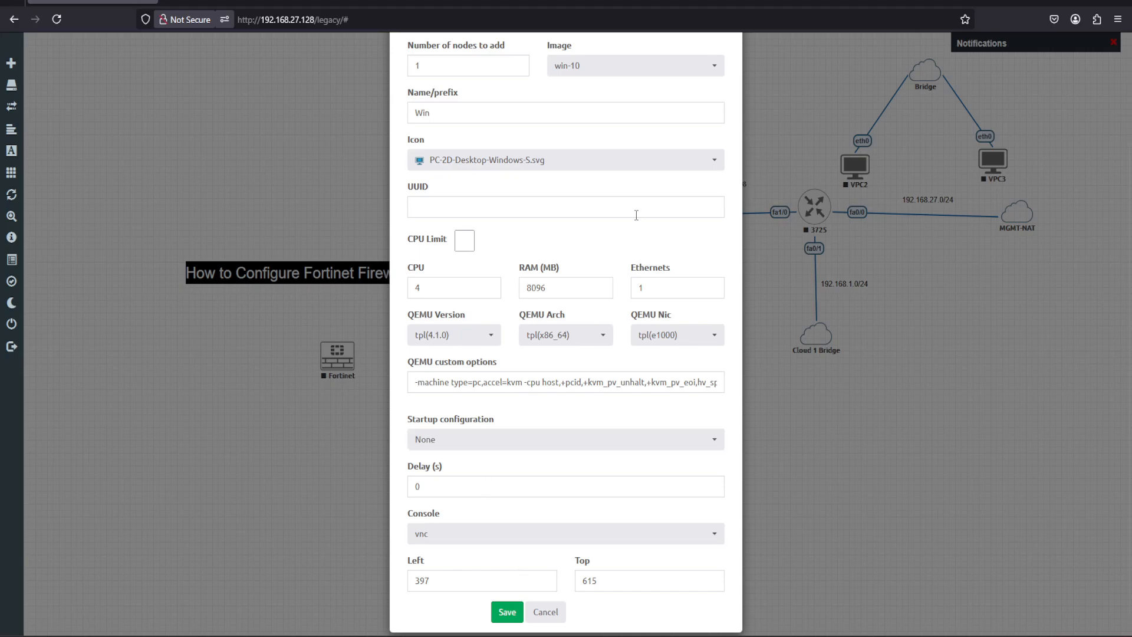
pyautogui.click(504, 611)
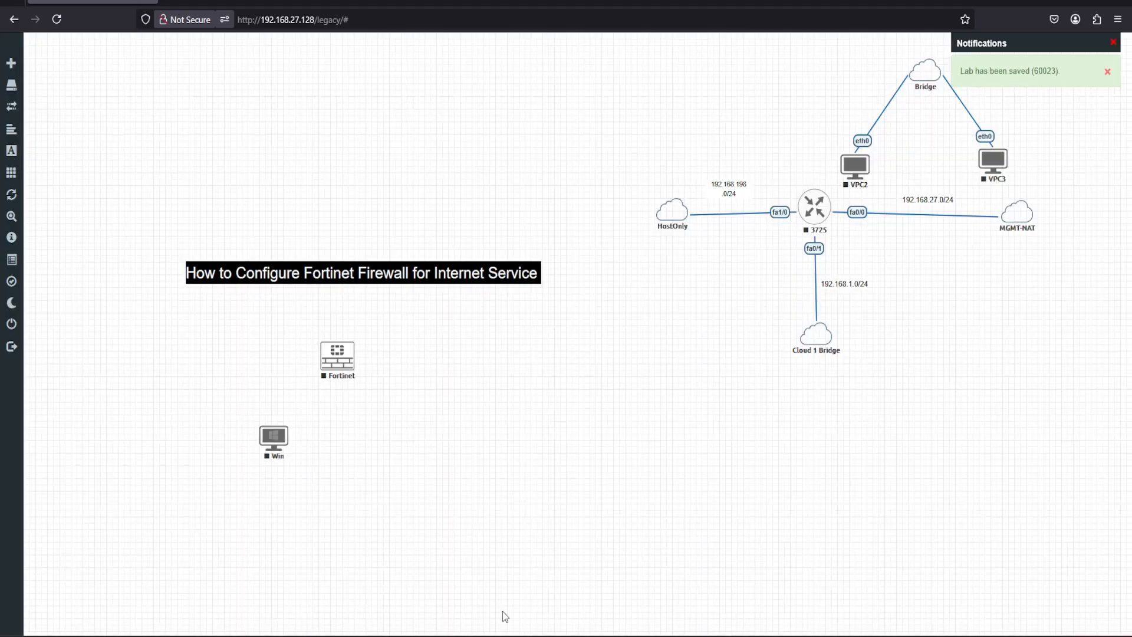
pyautogui.moveTo(266, 442); pyautogui.dragTo(154, 353)
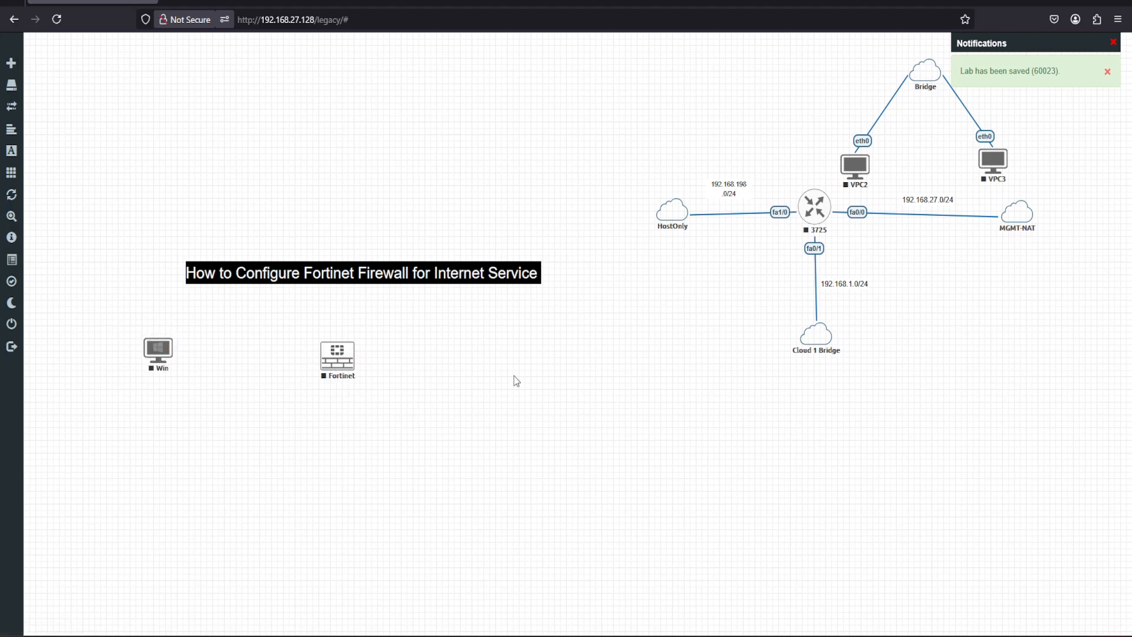
# Start adding a new network on the right side of the Fortinet firewall and open its type choices.
pyautogui.rightClick(567, 367)
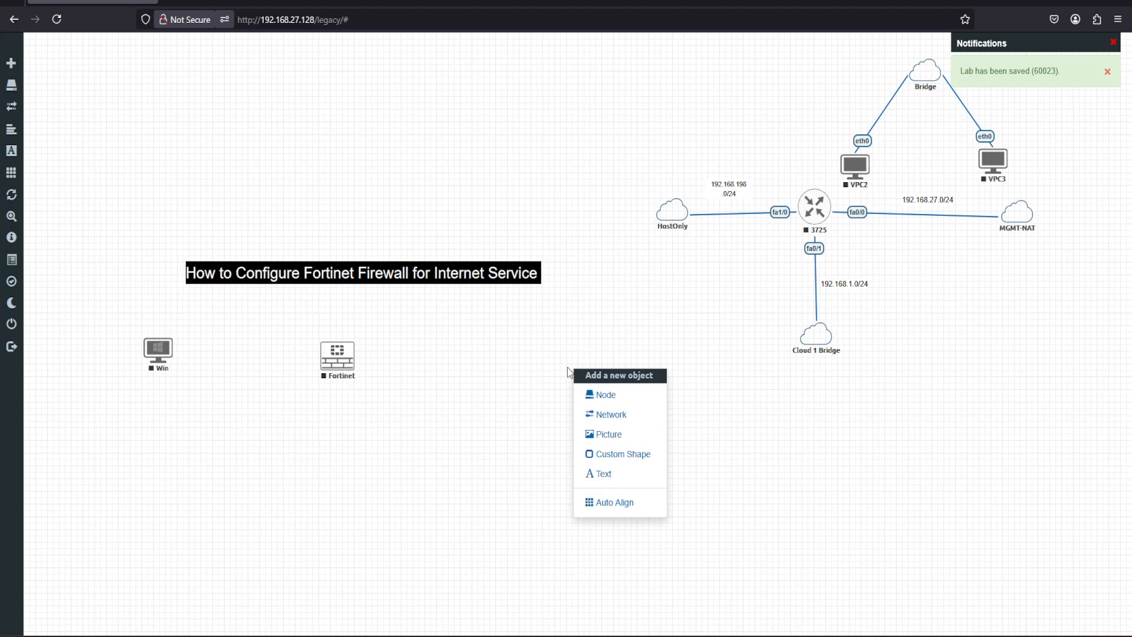
pyautogui.click(602, 414)
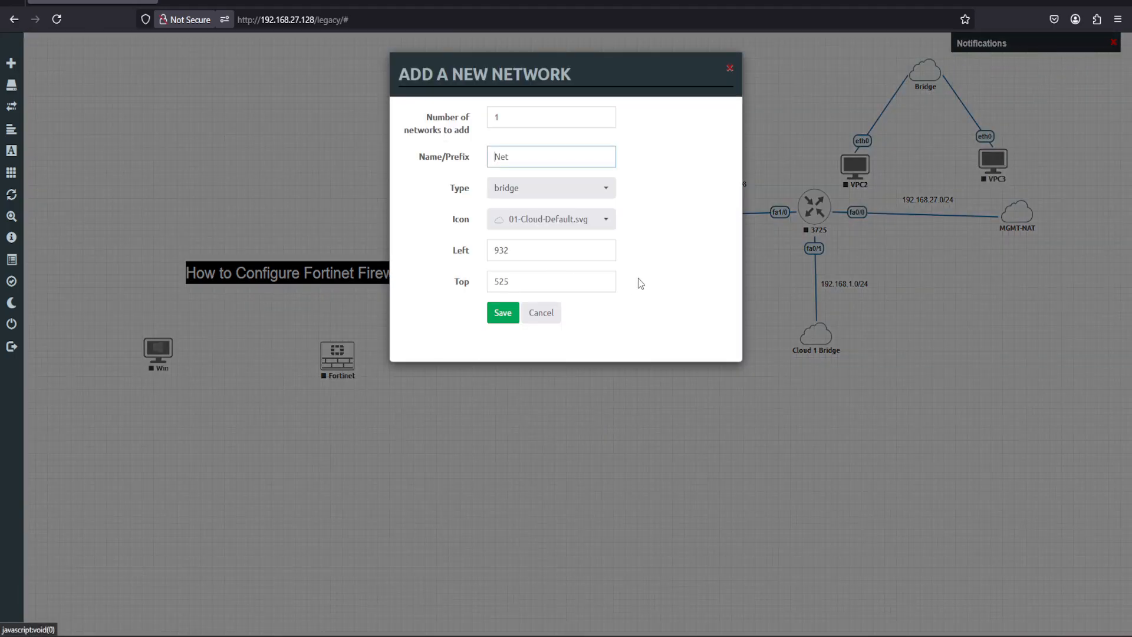
pyautogui.click(597, 189)
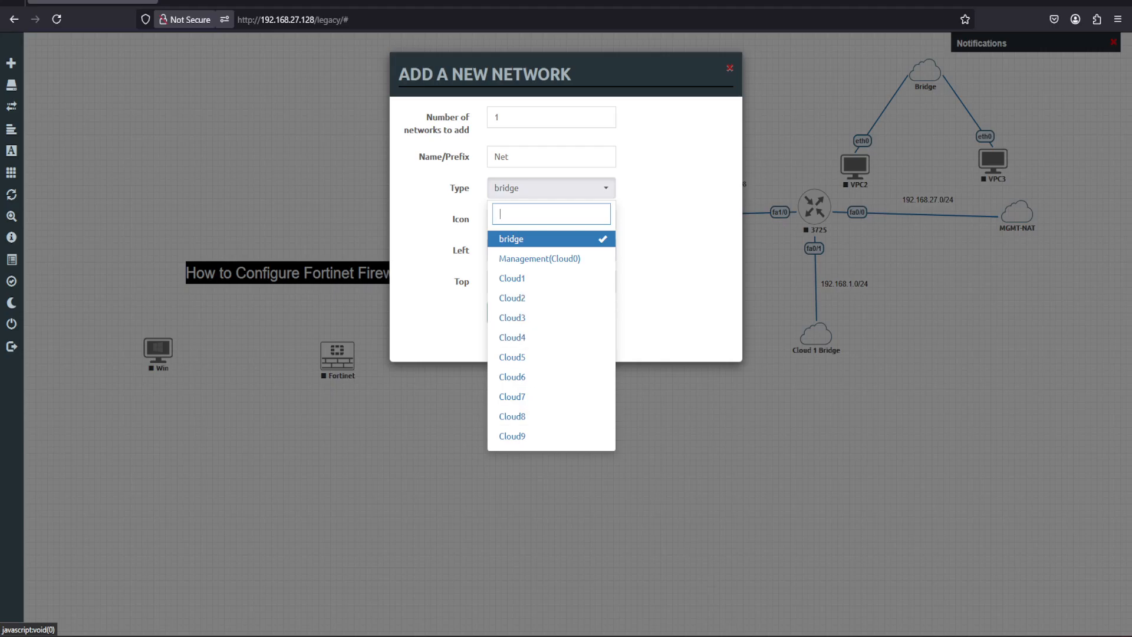
# Switch to VMware and examine the network adapter assignments in the EVE-NG virtual machine's settings.
pyautogui.moveTo(724, 635)
pyautogui.click(735, 595)
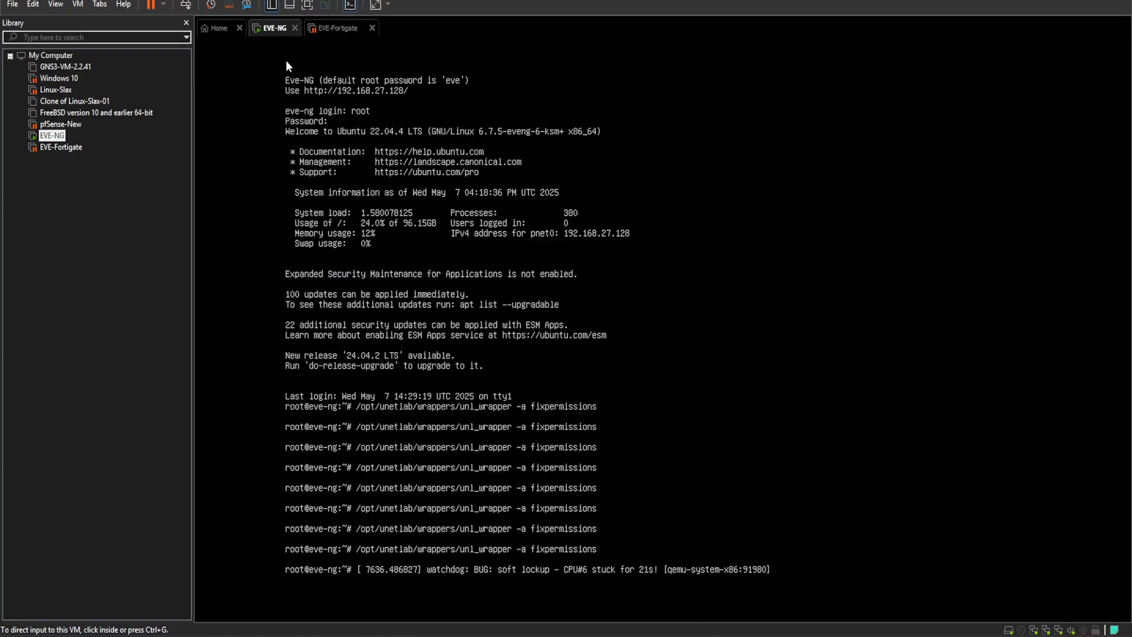
pyautogui.rightClick(279, 35)
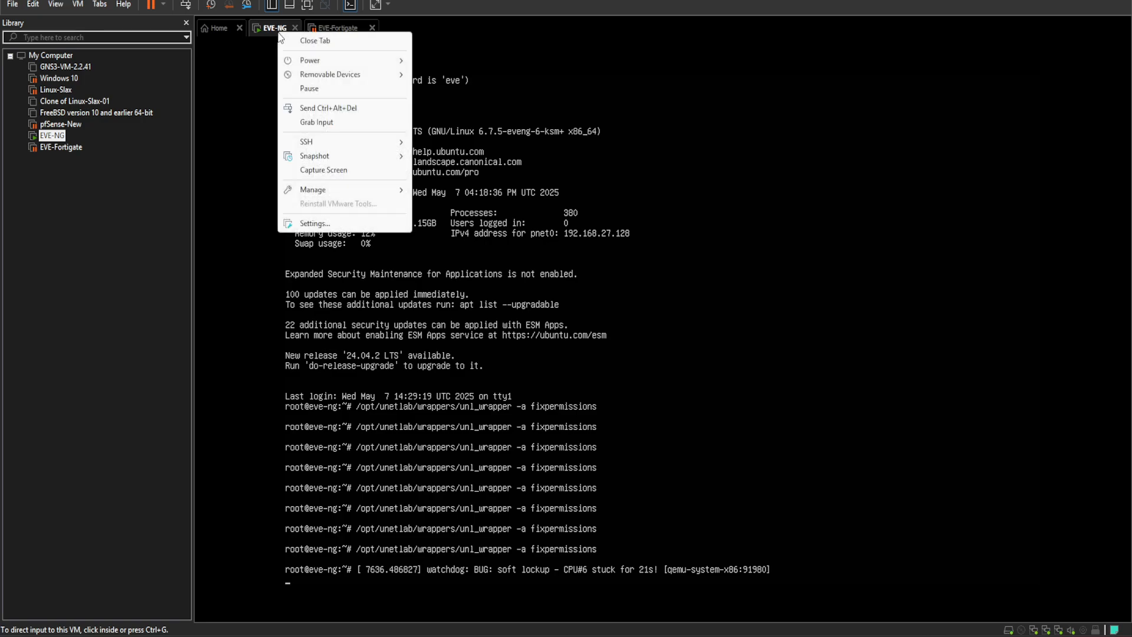
pyautogui.click(321, 224)
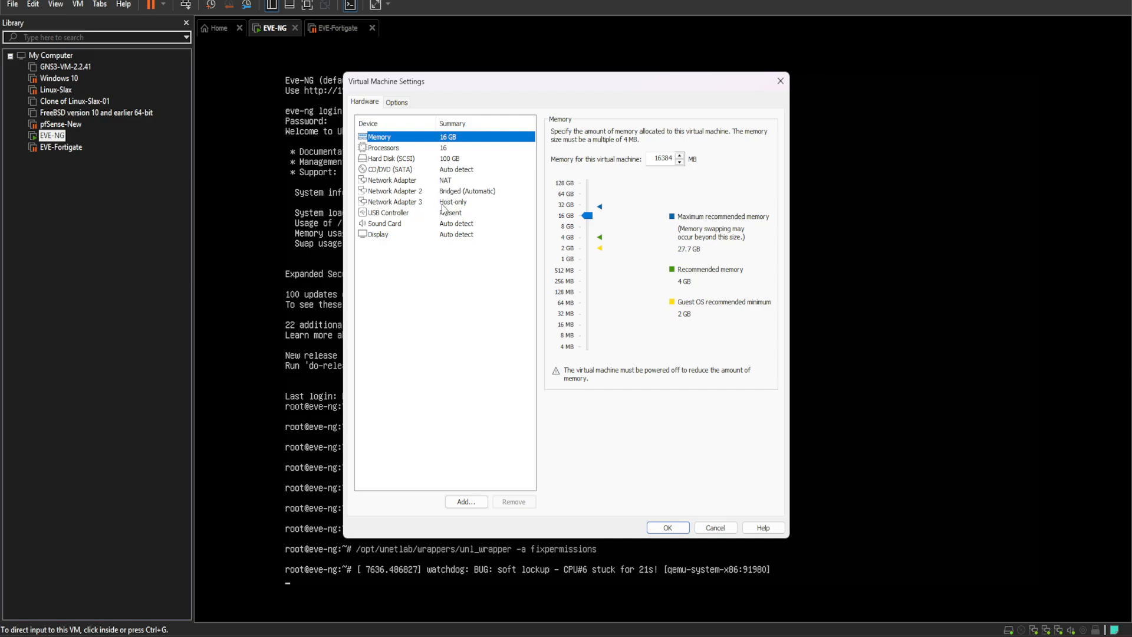
pyautogui.click(717, 528)
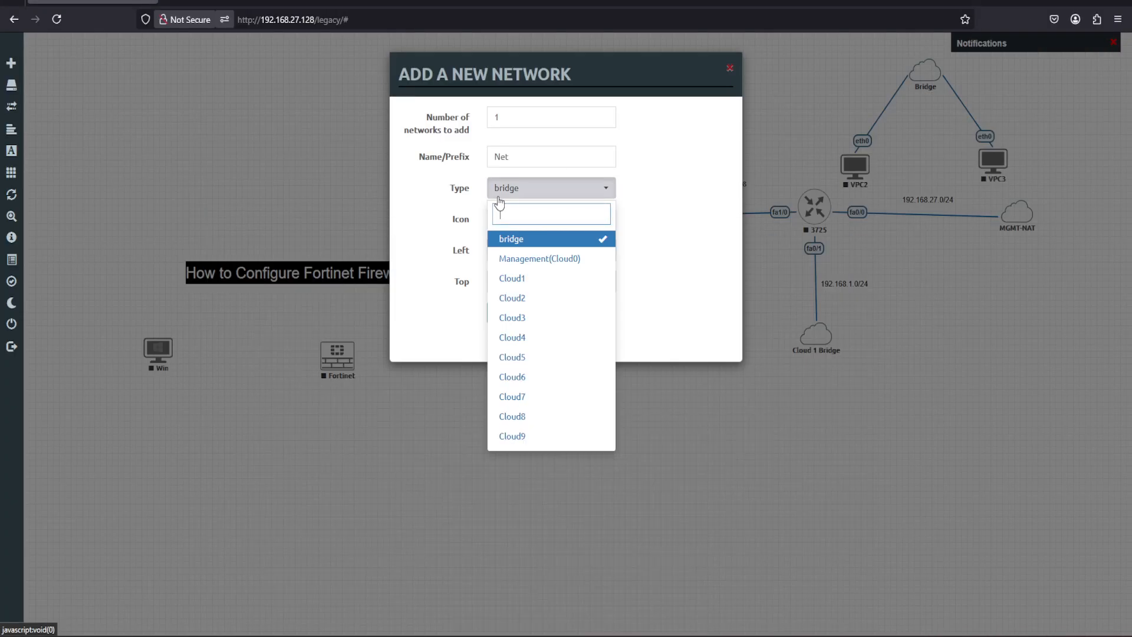
# Back in EVE-NG, set the new network's type to Management(Cloud0) and name it NAT-Internet.
pyautogui.click(518, 261)
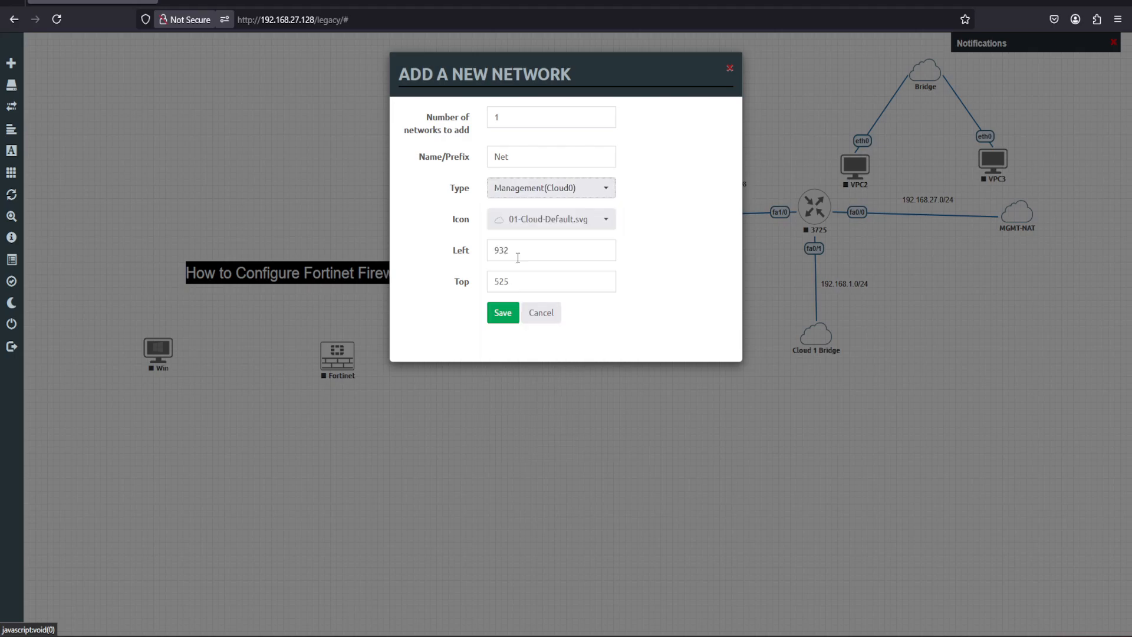
pyautogui.click(527, 156)
pyautogui.press('BackSpace')
pyautogui.press('BackSpace')
pyautogui.press('BackSpace')
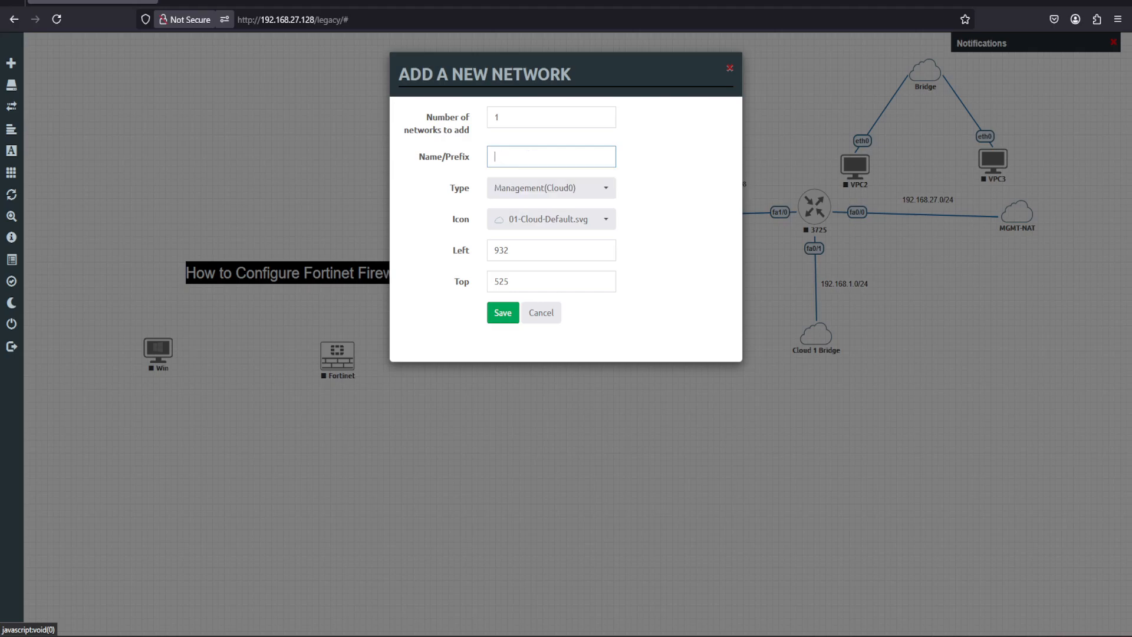
pyautogui.write('Inter')
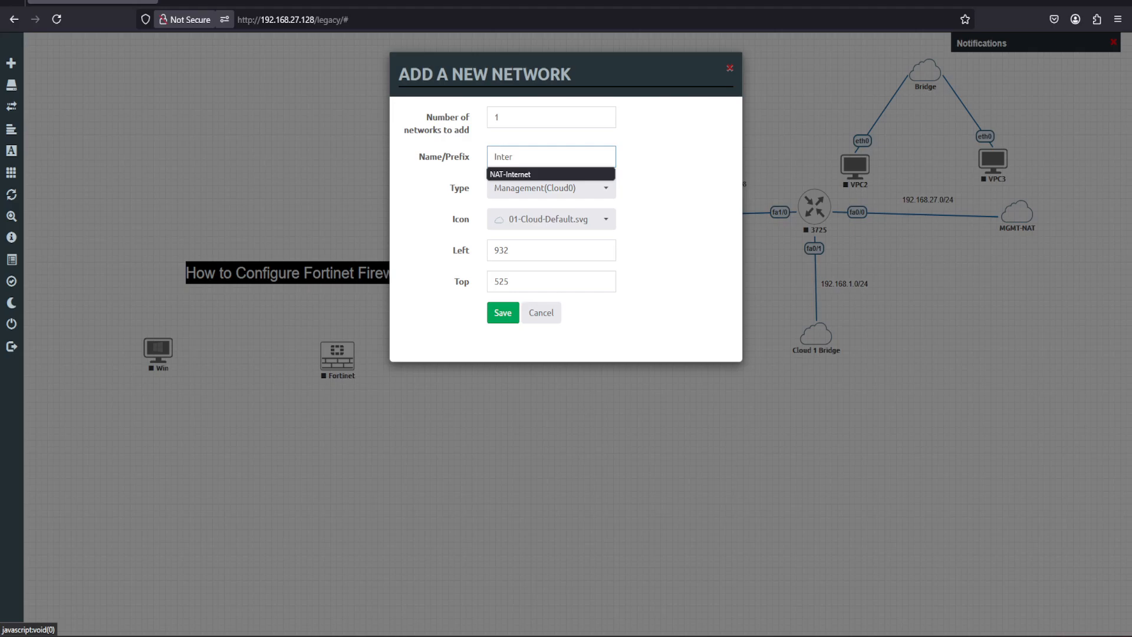
pyautogui.click(510, 173)
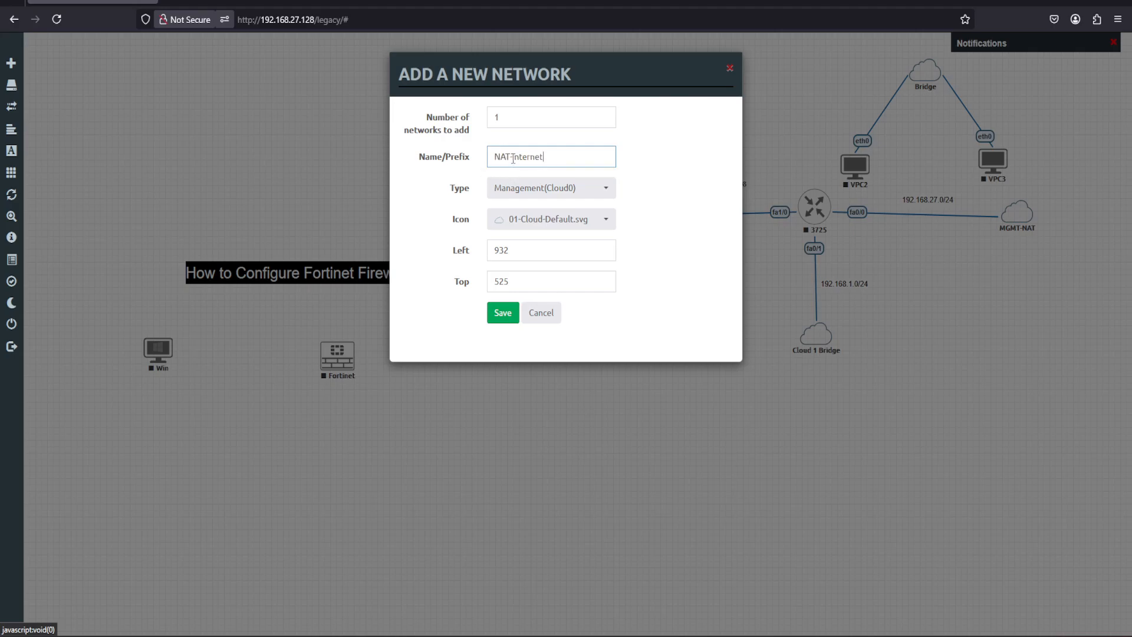
# Assign the Cloud-2D-Green-S.svg icon to the NAT-Internet network and save it to the lab.
pyautogui.click(601, 224)
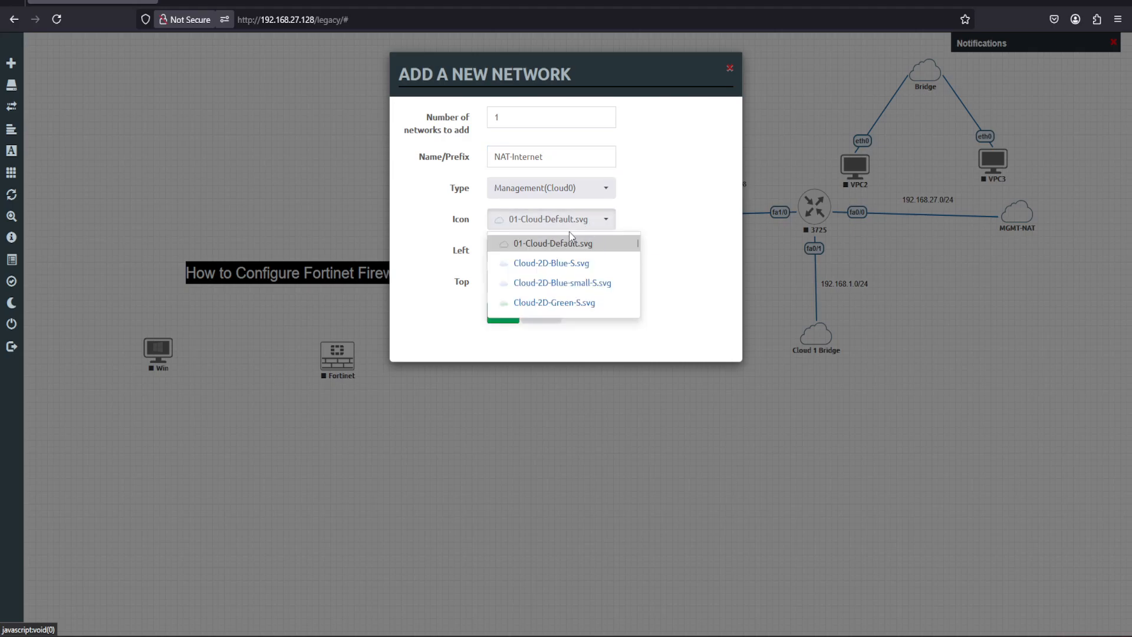
pyautogui.click(538, 306)
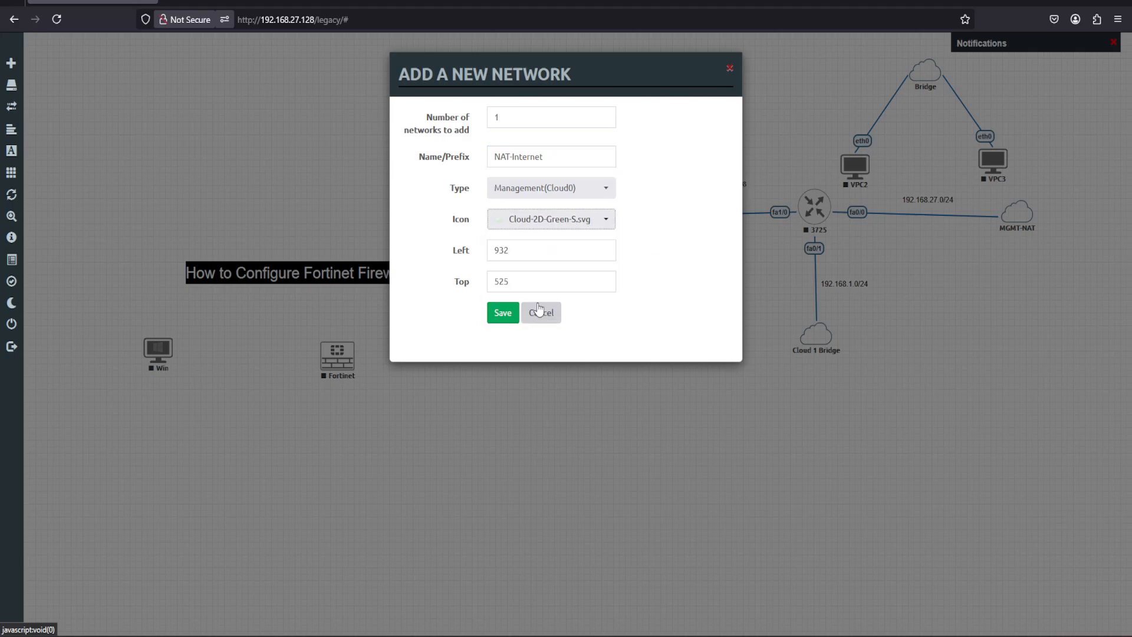
pyautogui.click(498, 314)
# Connect the NAT-Internet network to port1 of the Fortinet firewall and save the connection.
pyautogui.moveTo(586, 388); pyautogui.dragTo(348, 360)
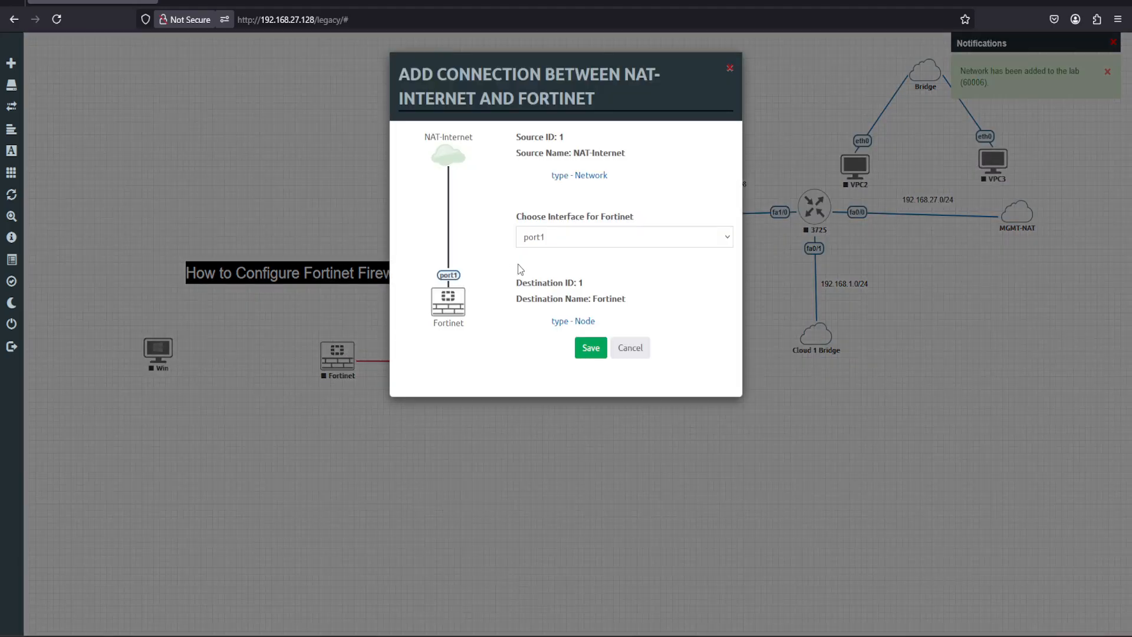
pyautogui.click(726, 236)
pyautogui.click(726, 240)
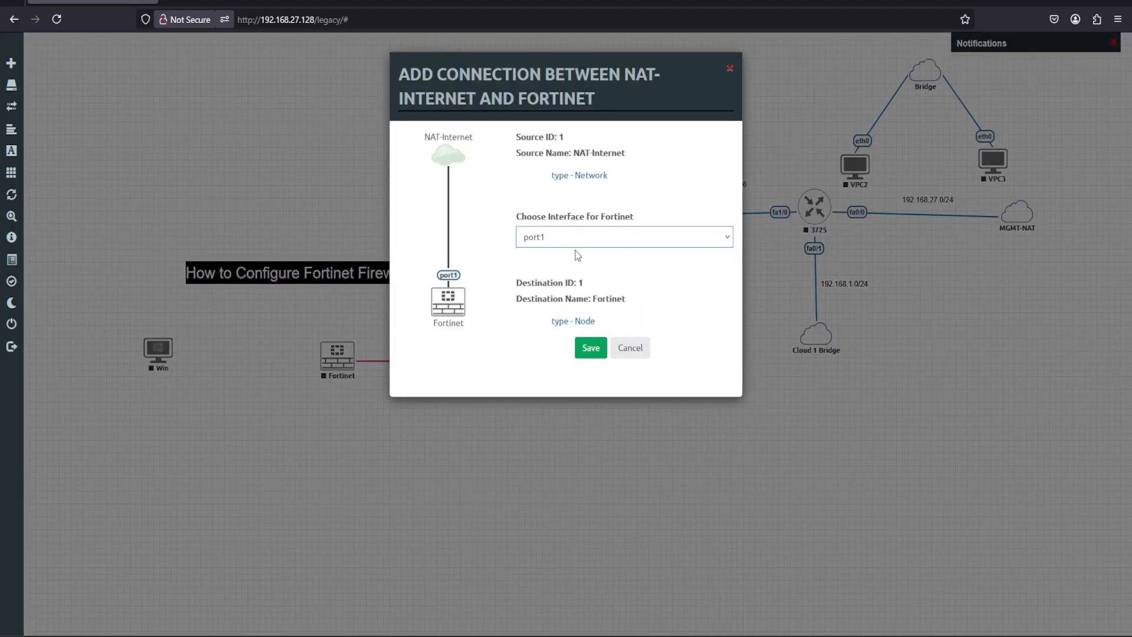
pyautogui.click(589, 348)
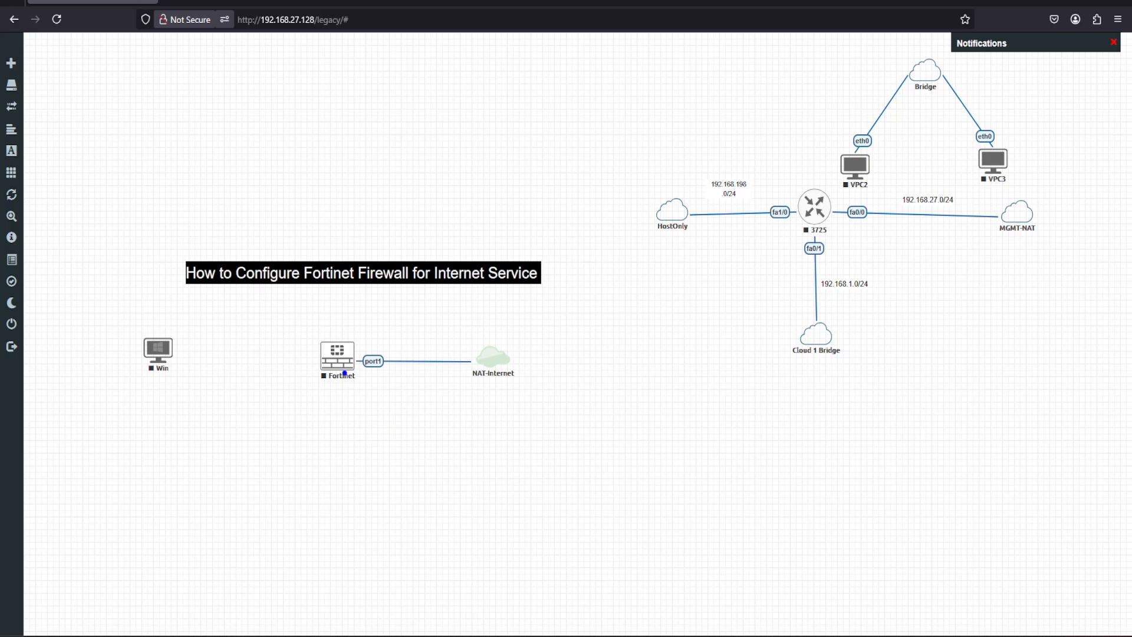
pyautogui.moveTo(345, 376)
pyautogui.mouseDown()
pyautogui.moveTo(371, 453)
pyautogui.moveTo(397, 455)
pyautogui.moveTo(421, 481)
pyautogui.moveTo(470, 427)
pyautogui.moveTo(490, 481)
pyautogui.moveTo(436, 488)
pyautogui.moveTo(451, 501)
pyautogui.moveTo(478, 497)
pyautogui.moveTo(460, 504)
pyautogui.mouseUp()
pyautogui.moveTo(217, 432)
pyautogui.mouseDown()
pyautogui.moveTo(223, 444)
pyautogui.moveTo(255, 400)
pyautogui.moveTo(263, 424)
pyautogui.moveTo(223, 438)
pyautogui.moveTo(207, 383)
pyautogui.moveTo(178, 368)
pyautogui.mouseUp()
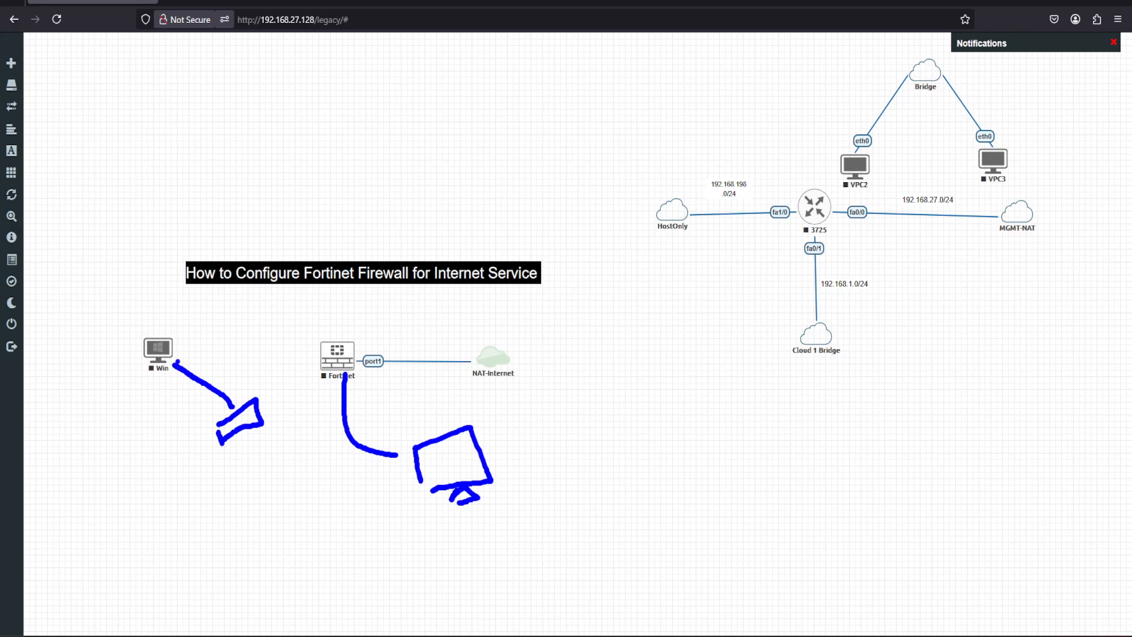
pyautogui.moveTo(123, 312); pyautogui.dragTo(138, 305)
pyautogui.click(256, 439)
pyautogui.moveTo(248, 436)
pyautogui.mouseDown()
pyautogui.moveTo(308, 501)
pyautogui.moveTo(403, 515)
pyautogui.moveTo(447, 505)
pyautogui.moveTo(444, 514)
pyautogui.mouseUp()
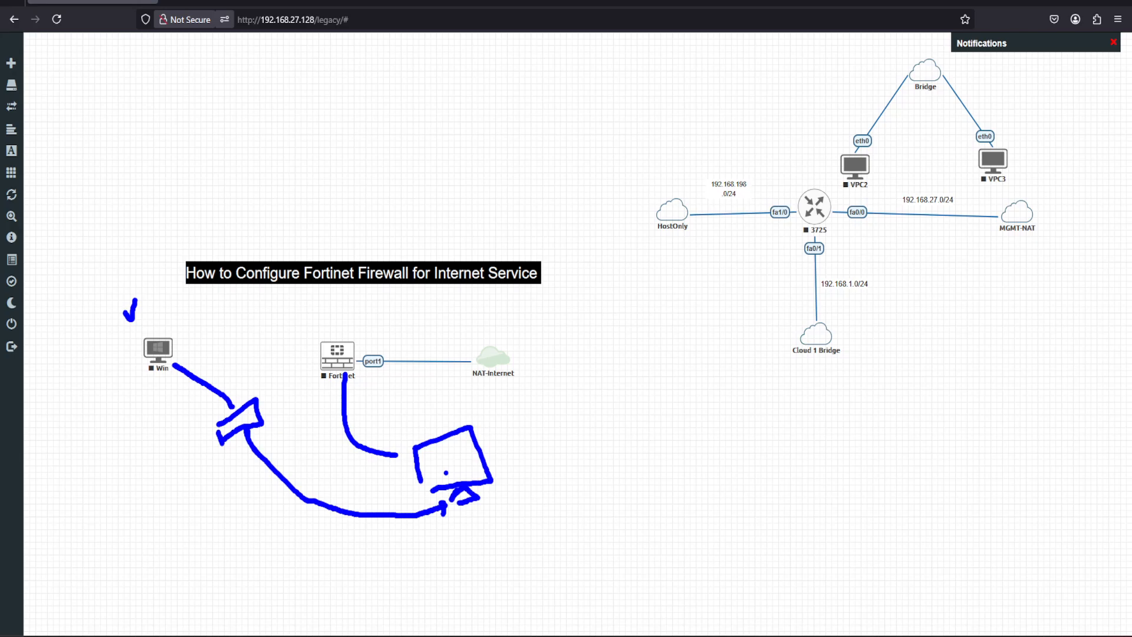
pyautogui.moveTo(397, 455); pyautogui.dragTo(415, 460)
pyautogui.moveTo(367, 402)
pyautogui.mouseDown()
pyautogui.moveTo(321, 431)
pyautogui.moveTo(366, 424)
pyautogui.mouseUp()
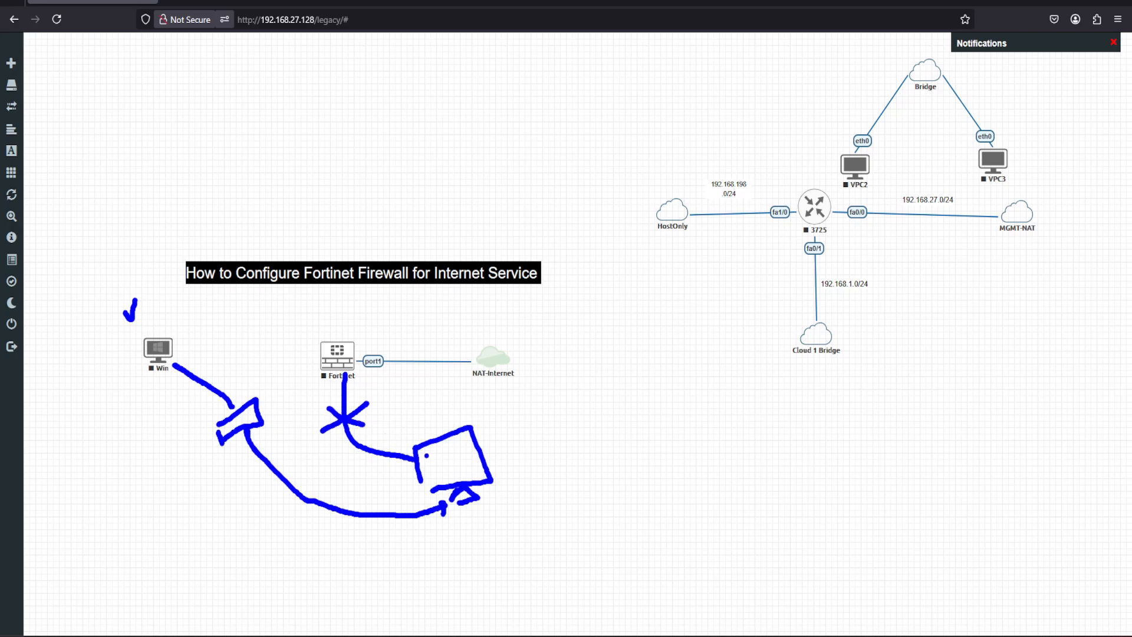
pyautogui.moveTo(420, 480); pyautogui.dragTo(423, 487)
pyautogui.moveTo(540, 434)
pyautogui.mouseDown()
pyautogui.moveTo(541, 467)
pyautogui.moveTo(542, 436)
pyautogui.moveTo(610, 422)
pyautogui.moveTo(622, 472)
pyautogui.moveTo(550, 481)
pyautogui.moveTo(542, 454)
pyautogui.mouseUp()
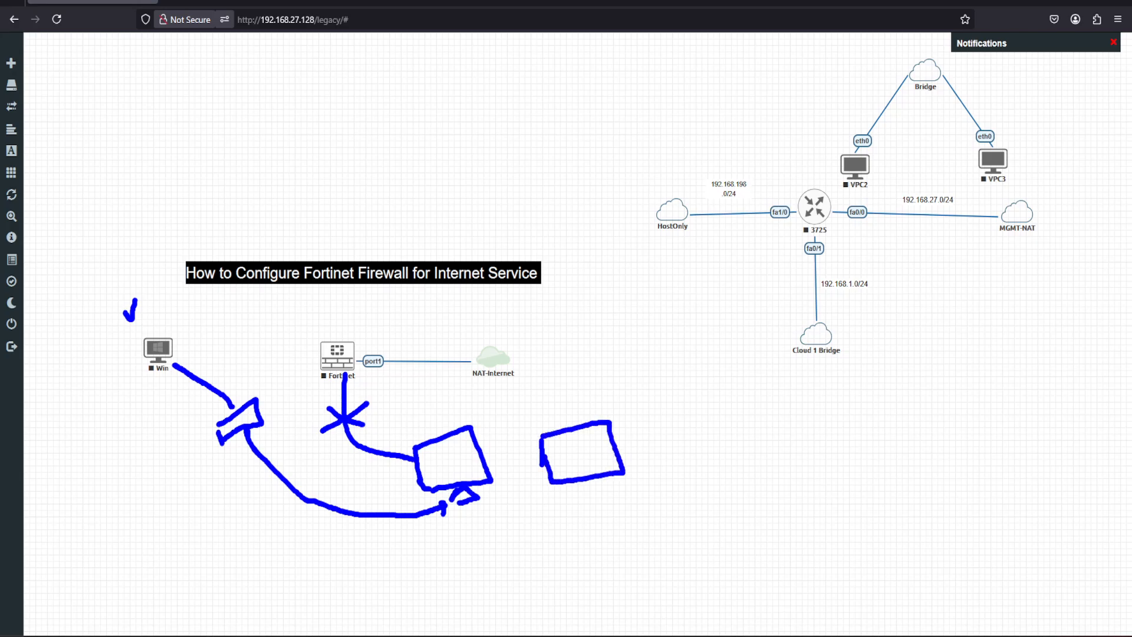
pyautogui.press('Escape')
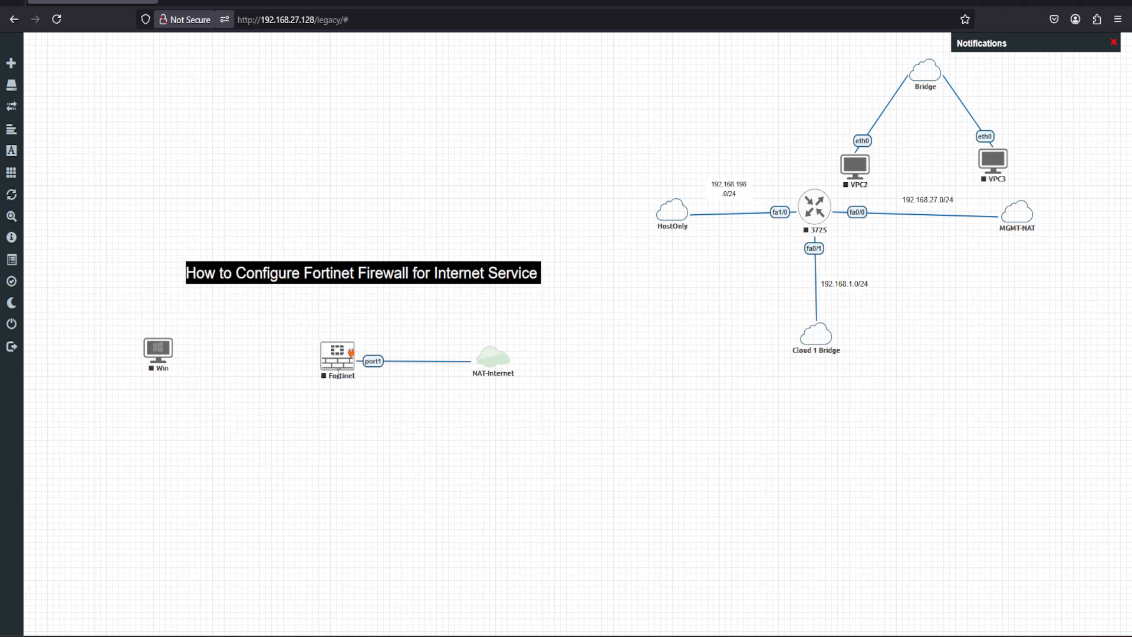
# Add a new network below the Fortinet firewall, set its type to Cloud2, and name it MGMT.
pyautogui.rightClick(376, 434)
pyautogui.click(410, 474)
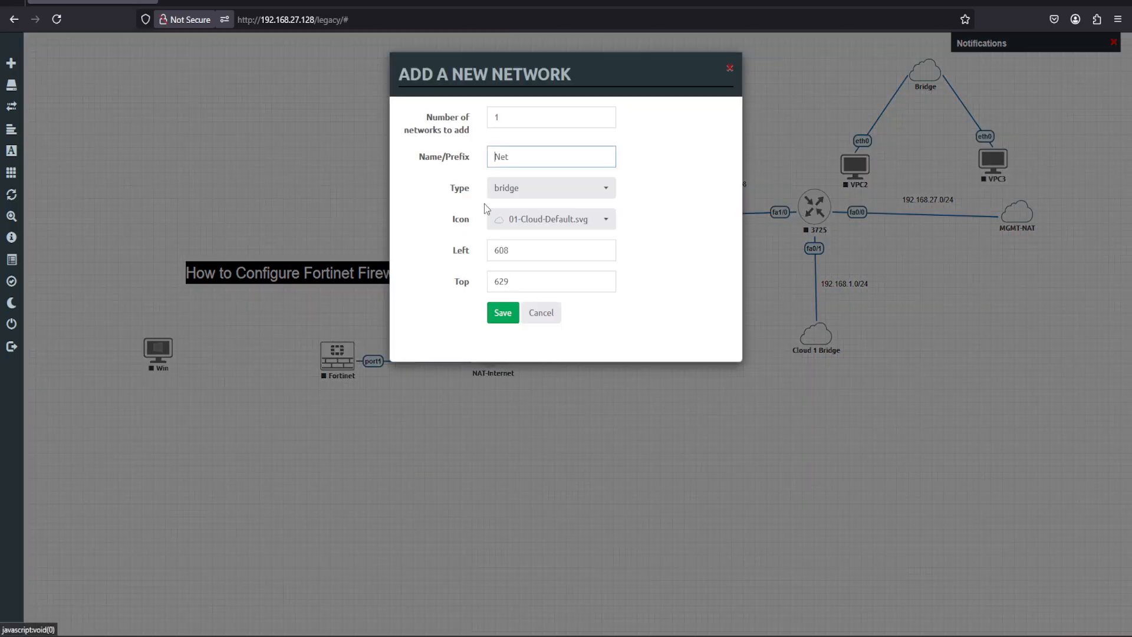
pyautogui.click(593, 194)
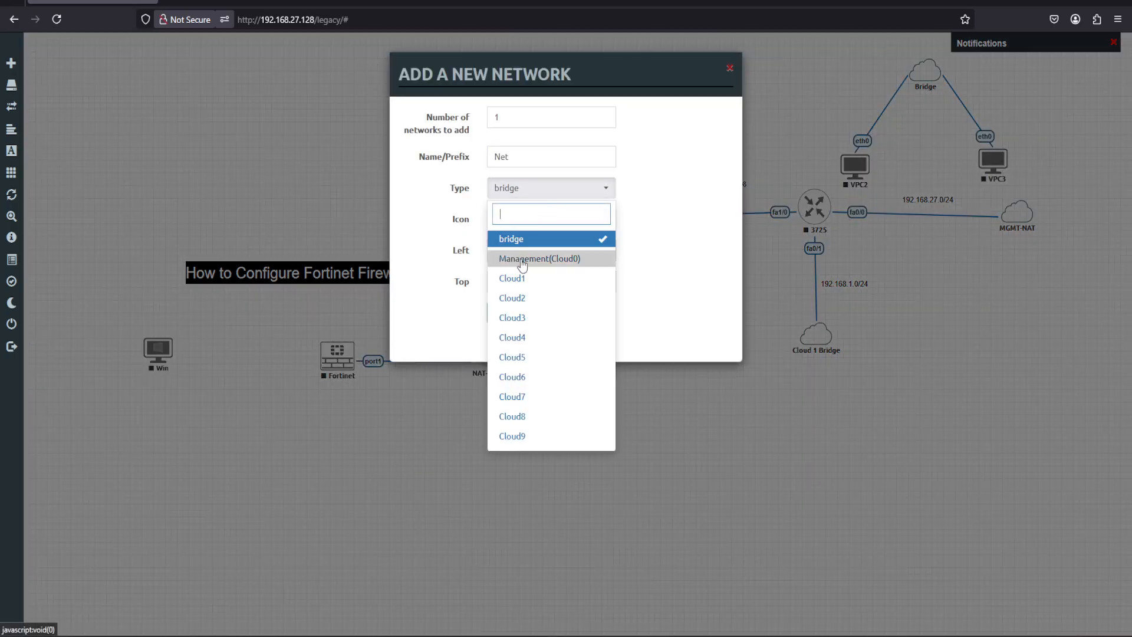
pyautogui.click(524, 299)
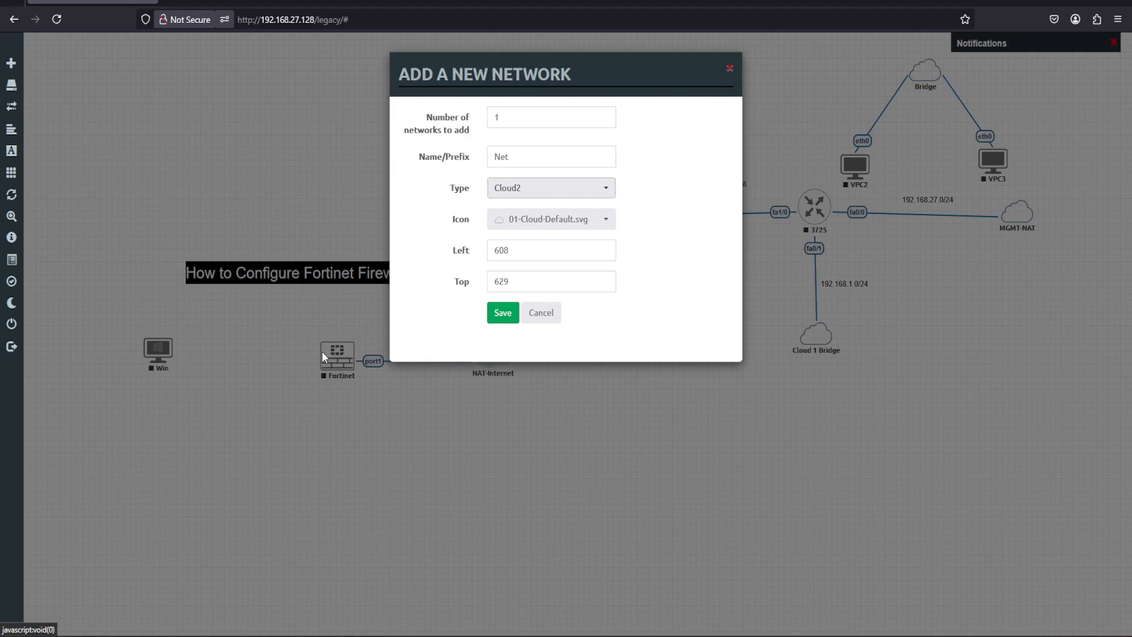
pyautogui.moveTo(519, 159); pyautogui.dragTo(483, 166)
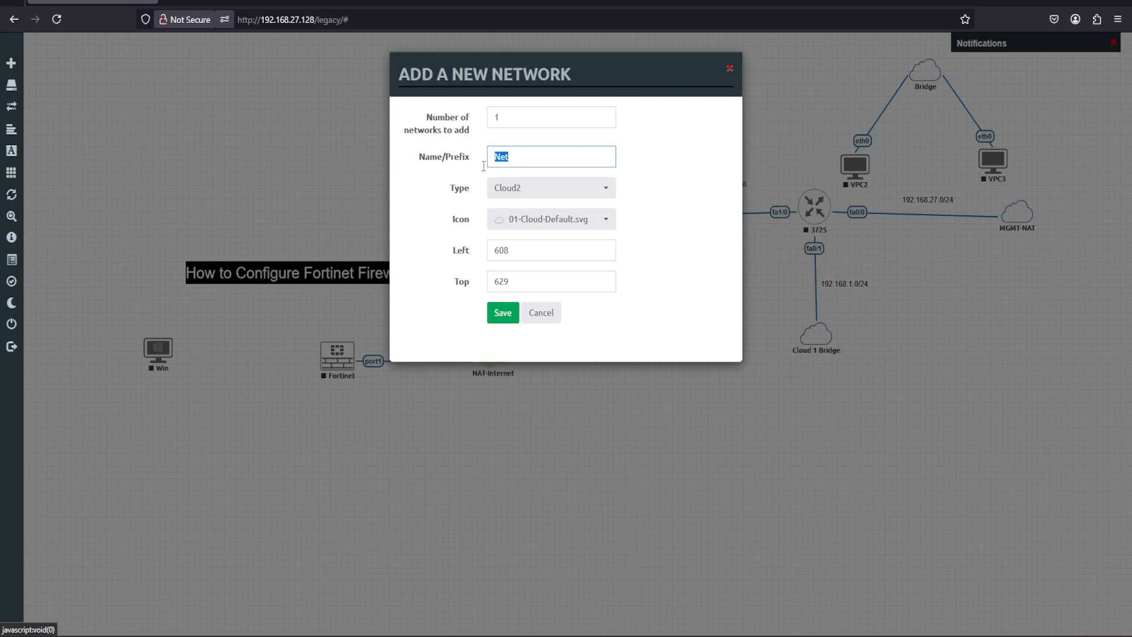
pyautogui.write('MG')
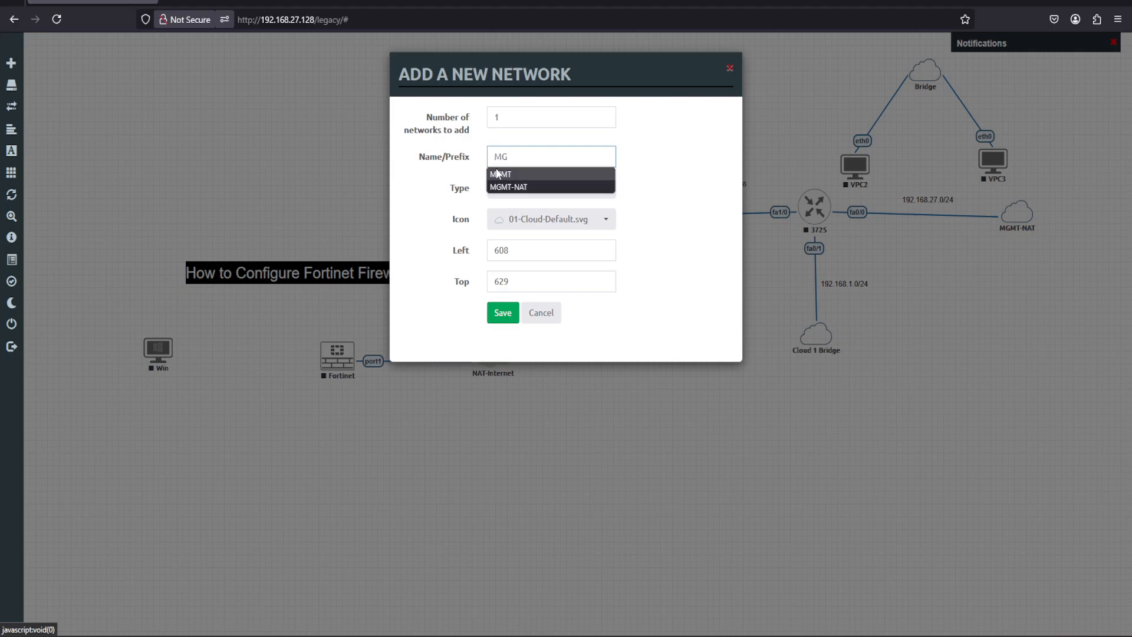
pyautogui.click(503, 175)
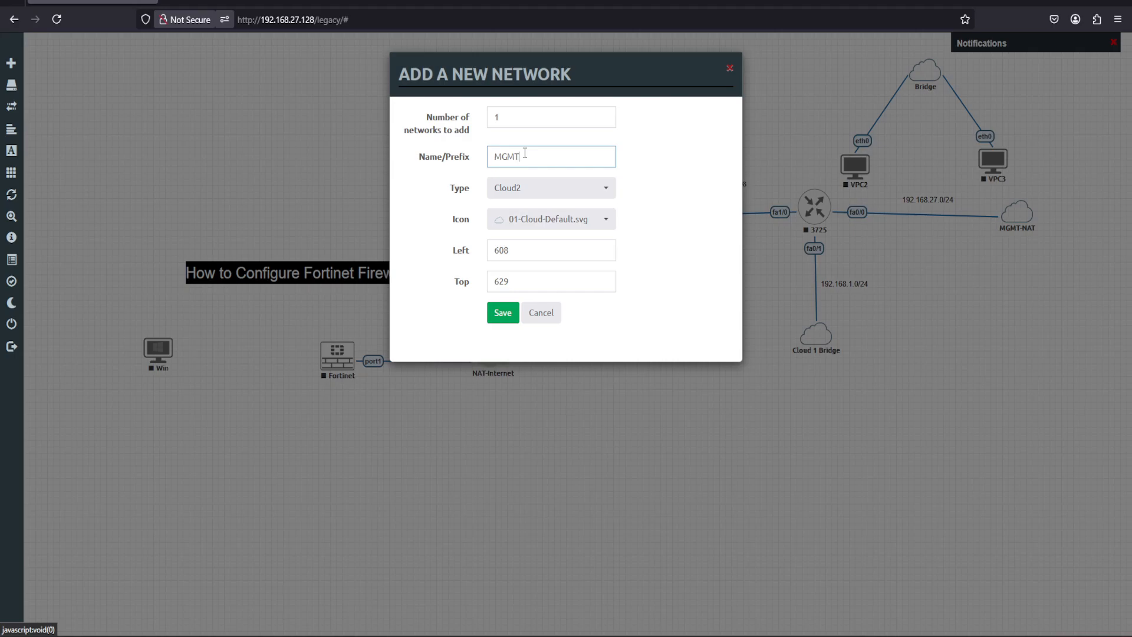
# Assign the Cloud-2D-Blue-S.svg icon to the MGMT network and save it to the lab.
pyautogui.click(598, 221)
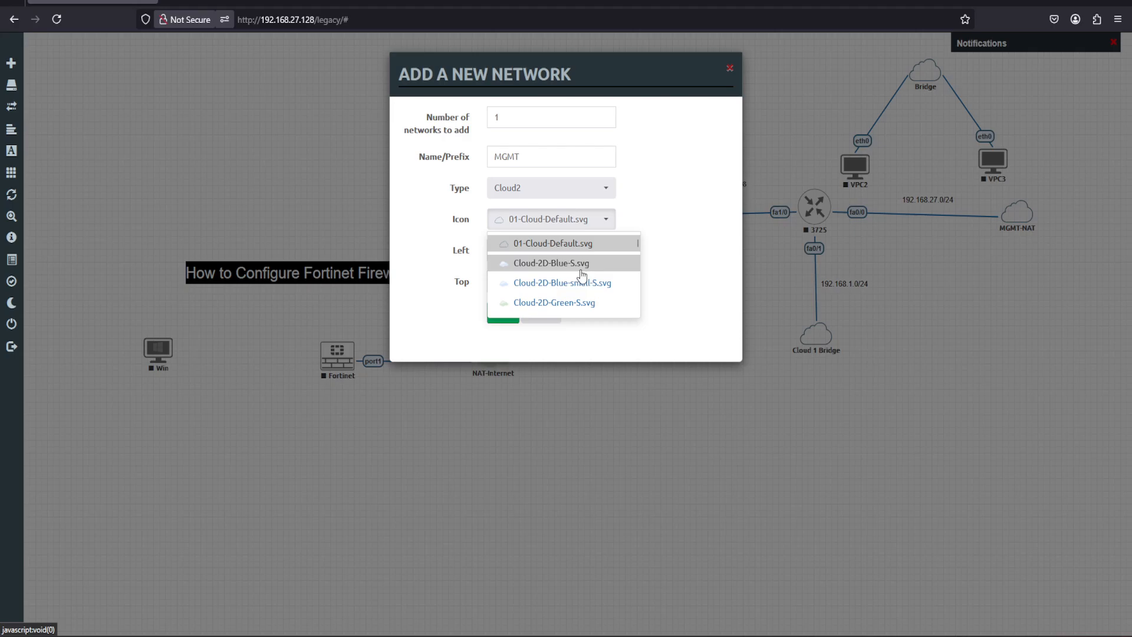
pyautogui.click(561, 265)
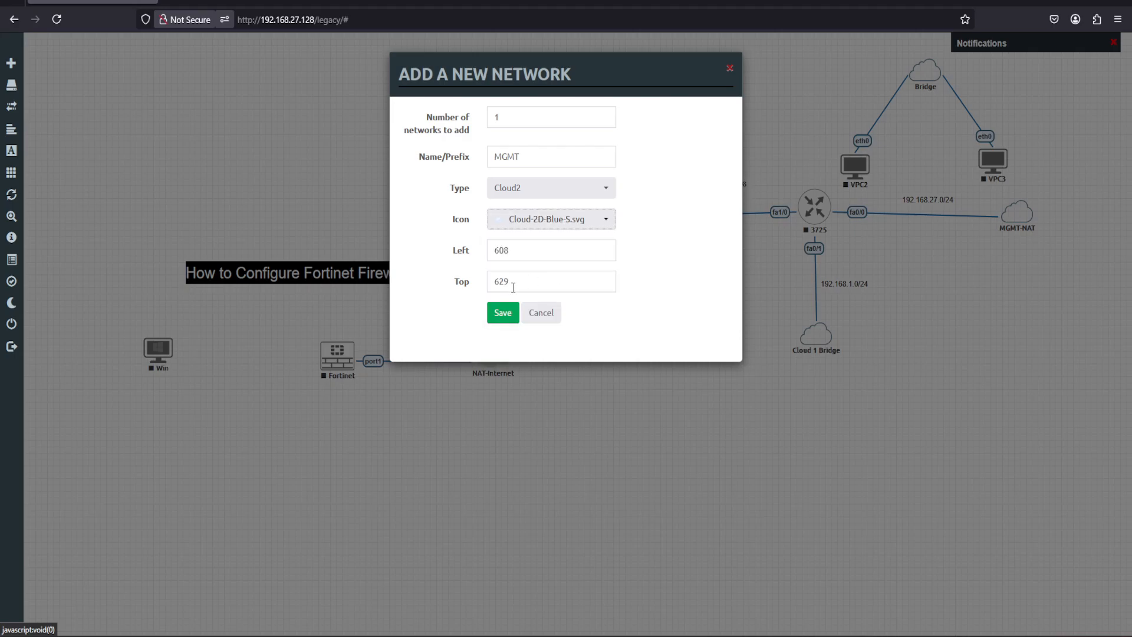
pyautogui.click(495, 313)
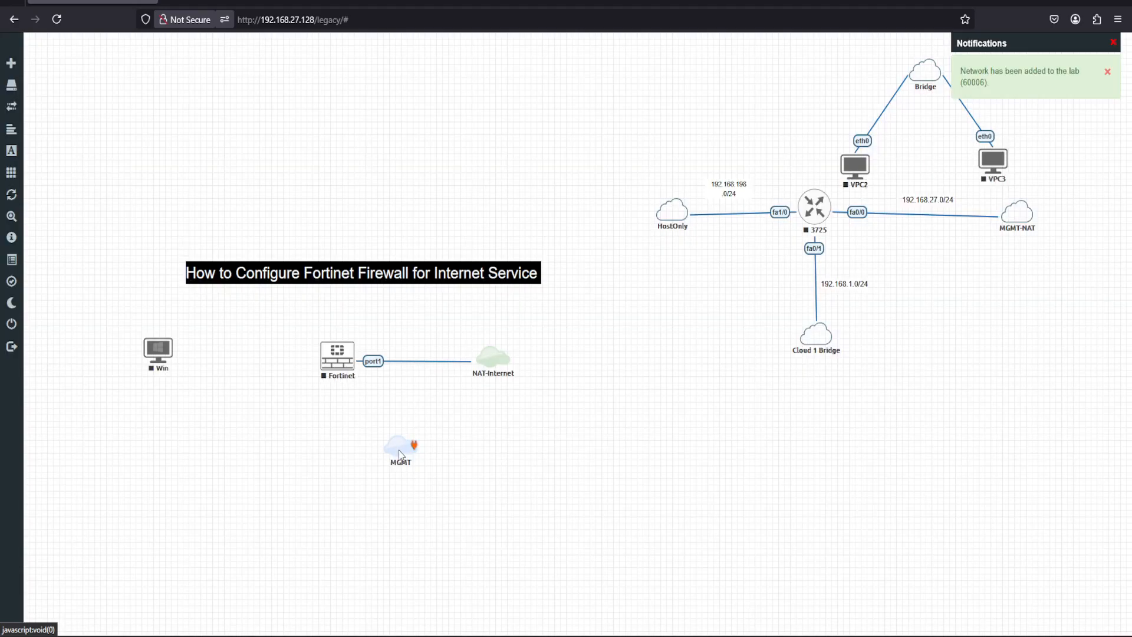
# Connect the MGMT network, placed beneath the firewall, to port2 of Fortinet and level the Win node with the firewall.
pyautogui.moveTo(398, 455)
pyautogui.mouseDown()
pyautogui.moveTo(339, 472)
pyautogui.moveTo(349, 471)
pyautogui.moveTo(346, 369)
pyautogui.mouseUp()
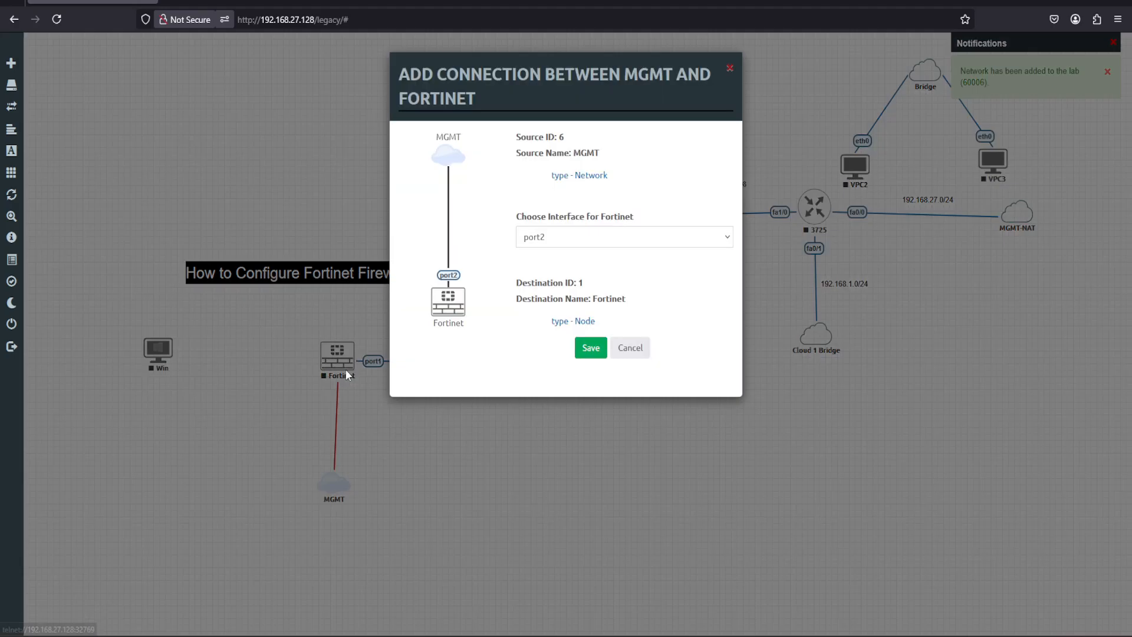
pyautogui.click(586, 351)
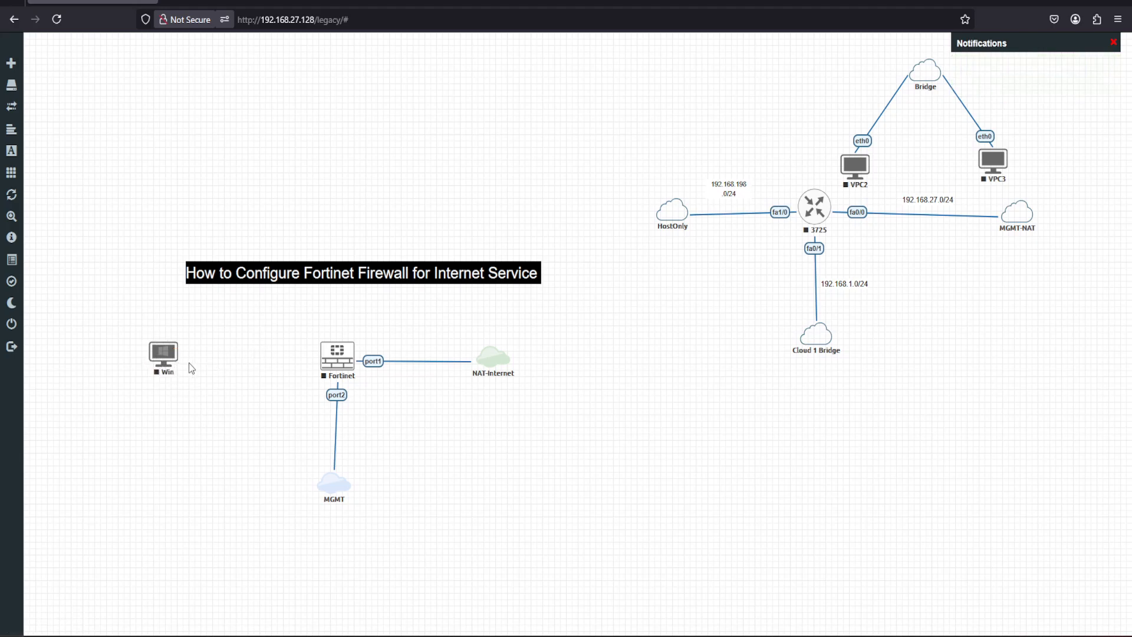
pyautogui.moveTo(164, 361); pyautogui.dragTo(160, 365)
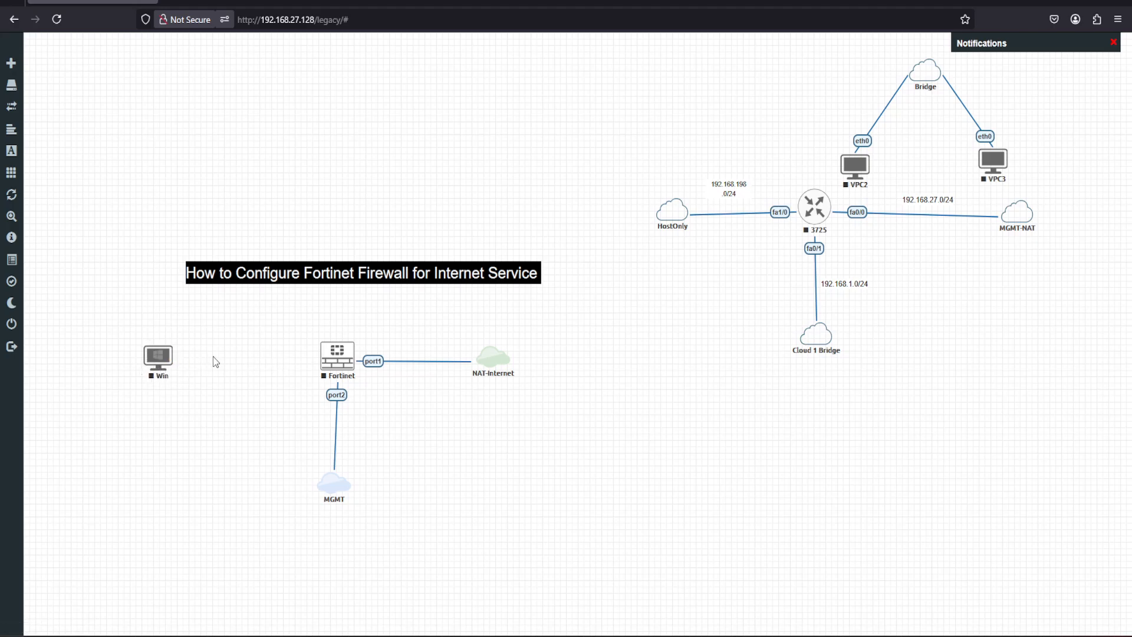
pyautogui.hotkey('ctrl', '2')
pyautogui.moveTo(309, 360); pyautogui.dragTo(201, 366)
pyautogui.moveTo(190, 320)
pyautogui.mouseDown()
pyautogui.moveTo(217, 420)
pyautogui.moveTo(180, 439)
pyautogui.mouseUp()
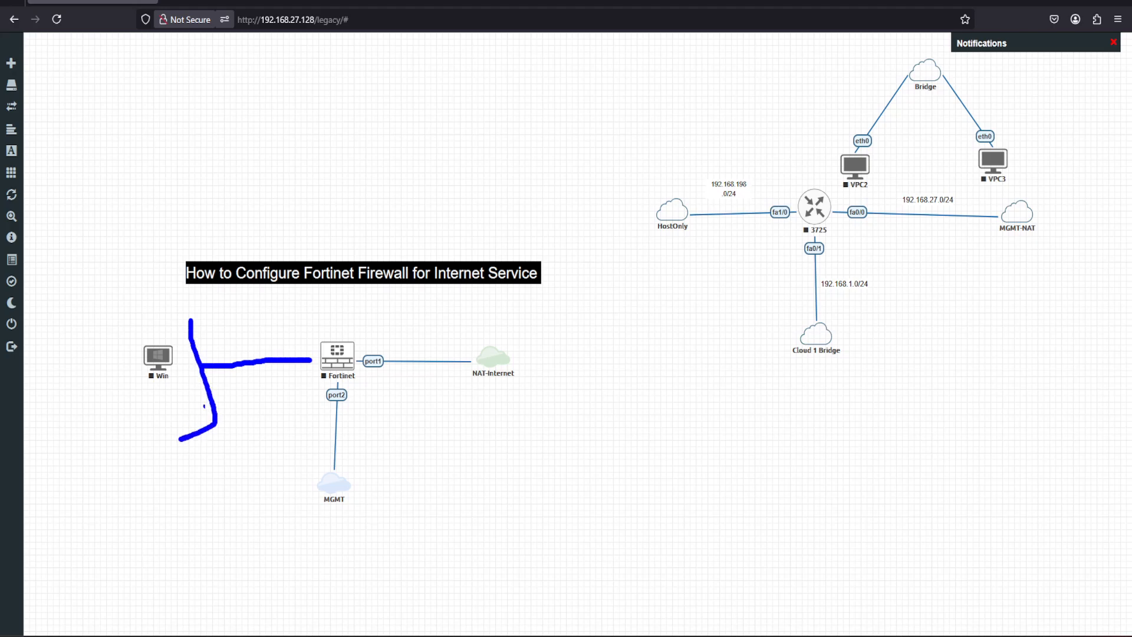
pyautogui.moveTo(203, 393)
pyautogui.mouseDown()
pyautogui.moveTo(186, 403)
pyautogui.moveTo(182, 328)
pyautogui.moveTo(161, 330)
pyautogui.moveTo(190, 308)
pyautogui.moveTo(154, 308)
pyautogui.mouseUp()
pyautogui.click(187, 361)
pyautogui.moveTo(331, 318)
pyautogui.mouseDown()
pyautogui.moveTo(339, 329)
pyautogui.moveTo(358, 301)
pyautogui.mouseUp()
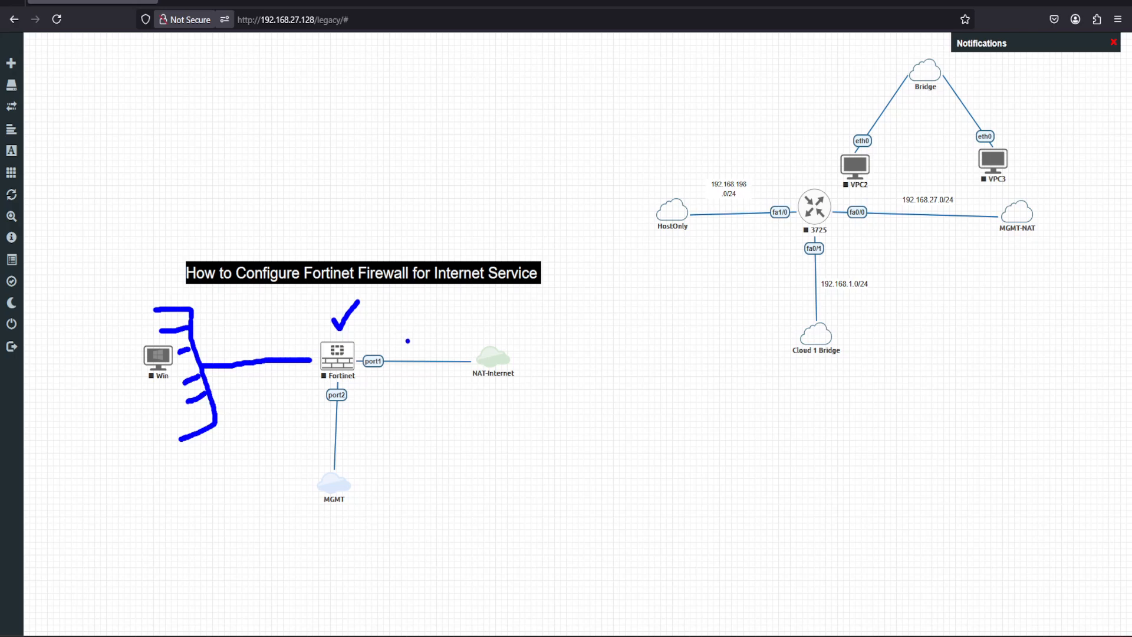
pyautogui.moveTo(406, 339)
pyautogui.mouseDown()
pyautogui.moveTo(413, 347)
pyautogui.moveTo(444, 316)
pyautogui.mouseUp()
pyautogui.moveTo(248, 336); pyautogui.dragTo(266, 323)
pyautogui.press('Escape')
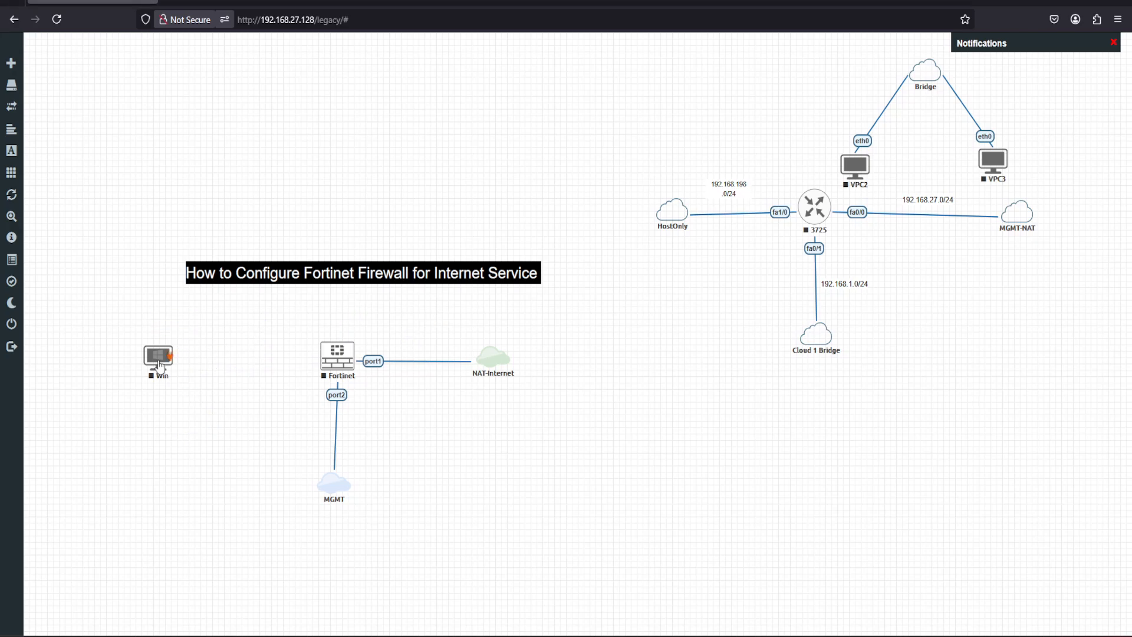
# Connect interface e0 of the Win node to port3 of the Fortinet firewall and save the connection.
pyautogui.moveTo(168, 353); pyautogui.dragTo(335, 357)
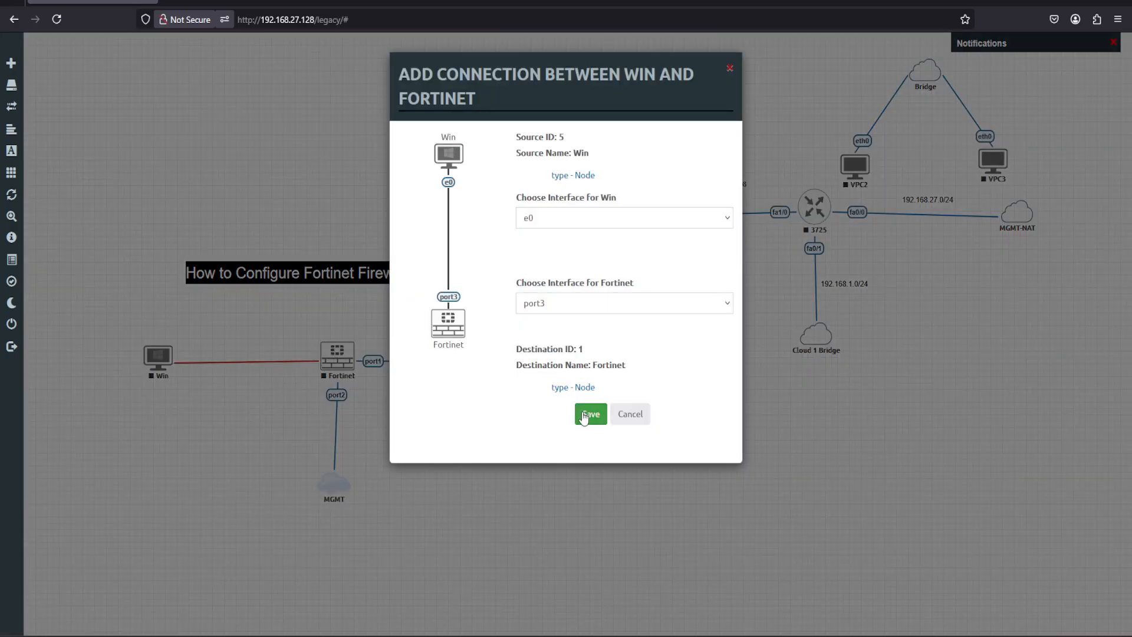
pyautogui.click(585, 416)
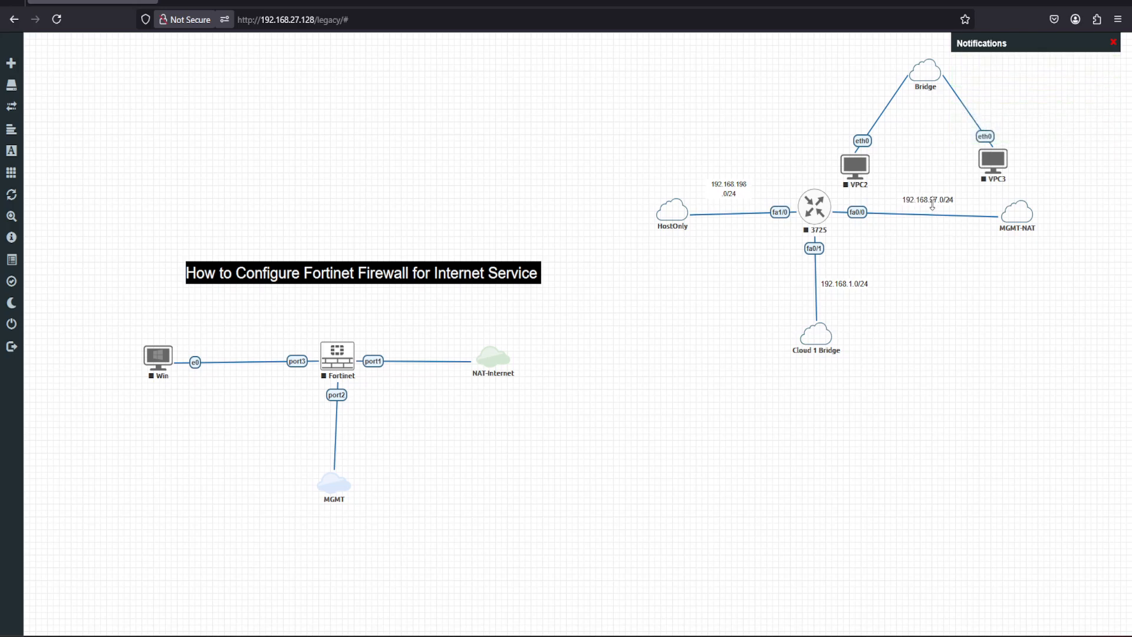
# Duplicate the 192.168.27.0/24 label and place the copy above the link between port1 and NAT-Internet.
pyautogui.rightClick(946, 213)
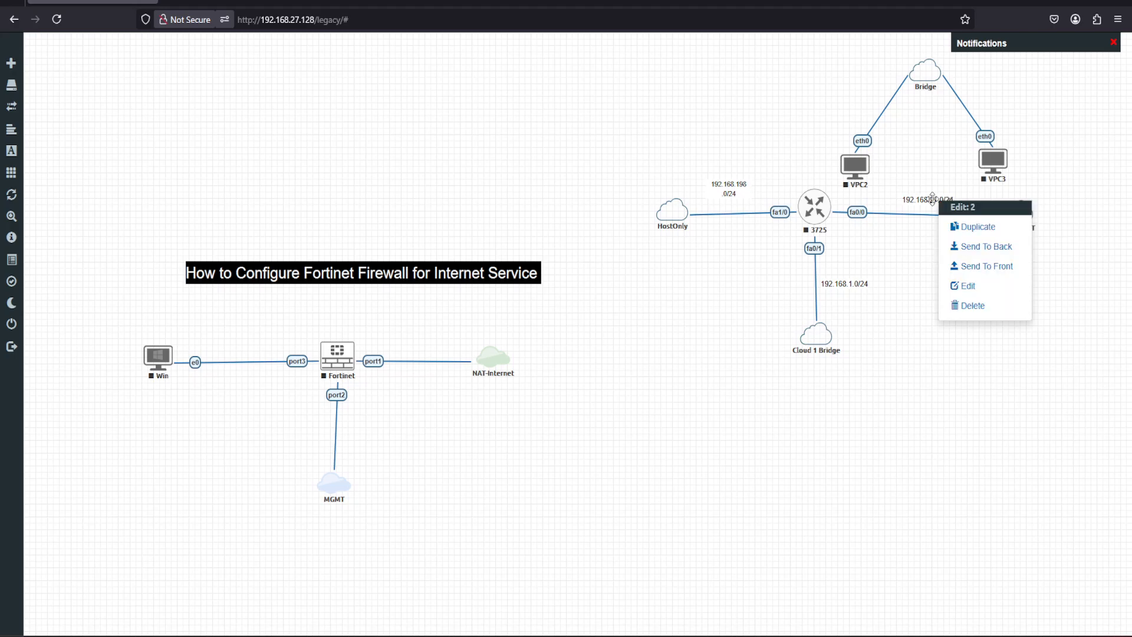
pyautogui.click(955, 226)
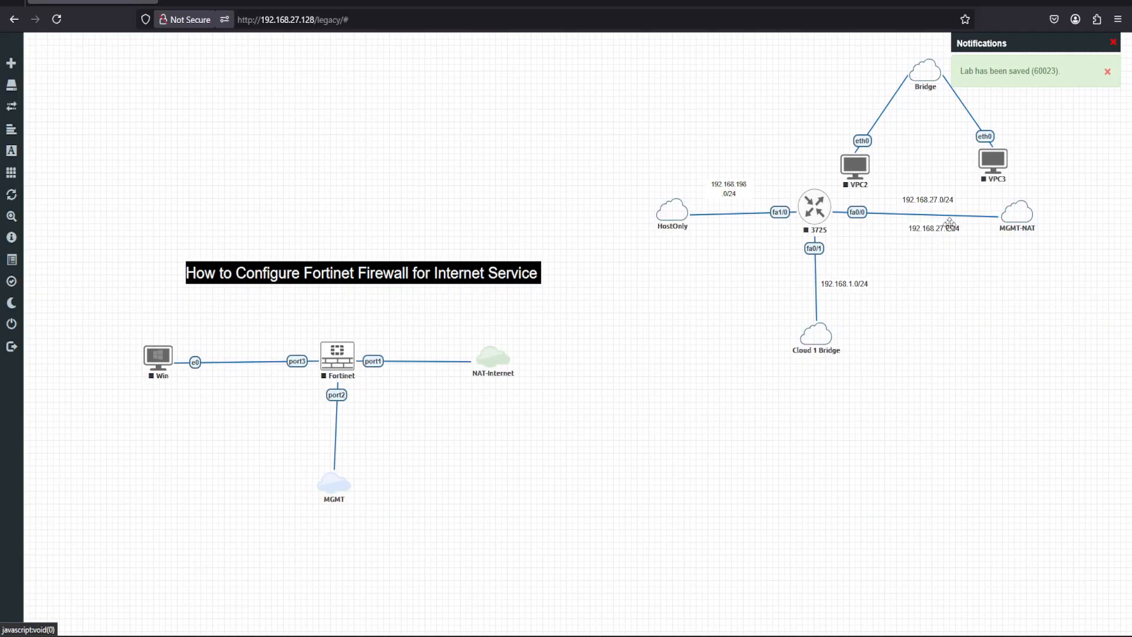
pyautogui.moveTo(949, 225); pyautogui.dragTo(436, 350)
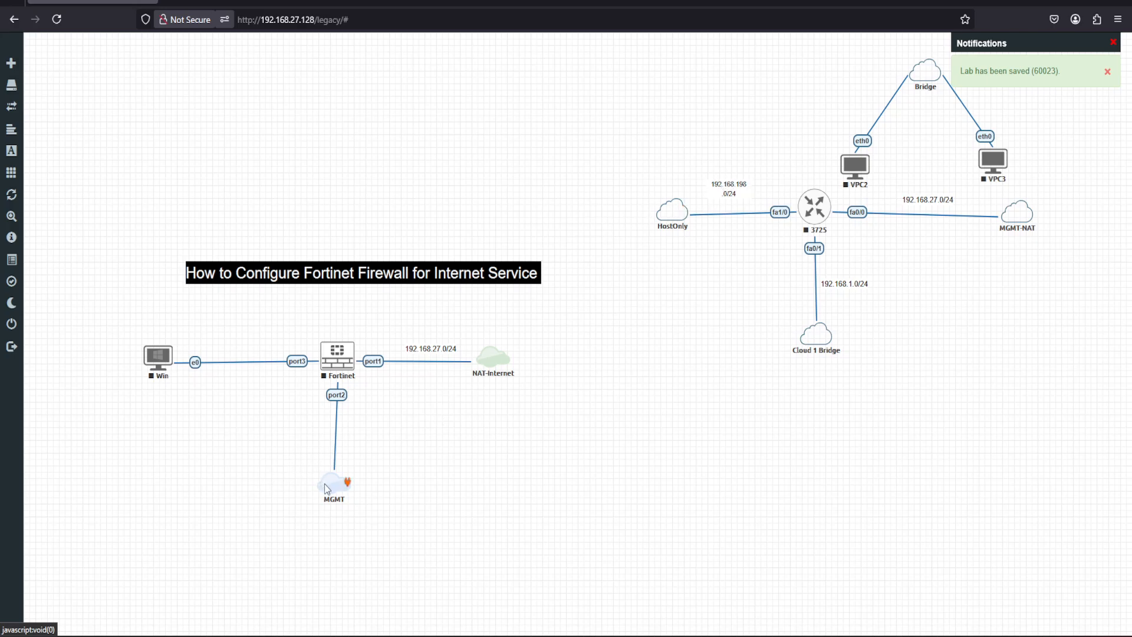
# Duplicate the 192.168.198.0/24 label near HostOnly and place the copy beside the link between port2 and MGMT.
pyautogui.moveTo(324, 483); pyautogui.dragTo(326, 483)
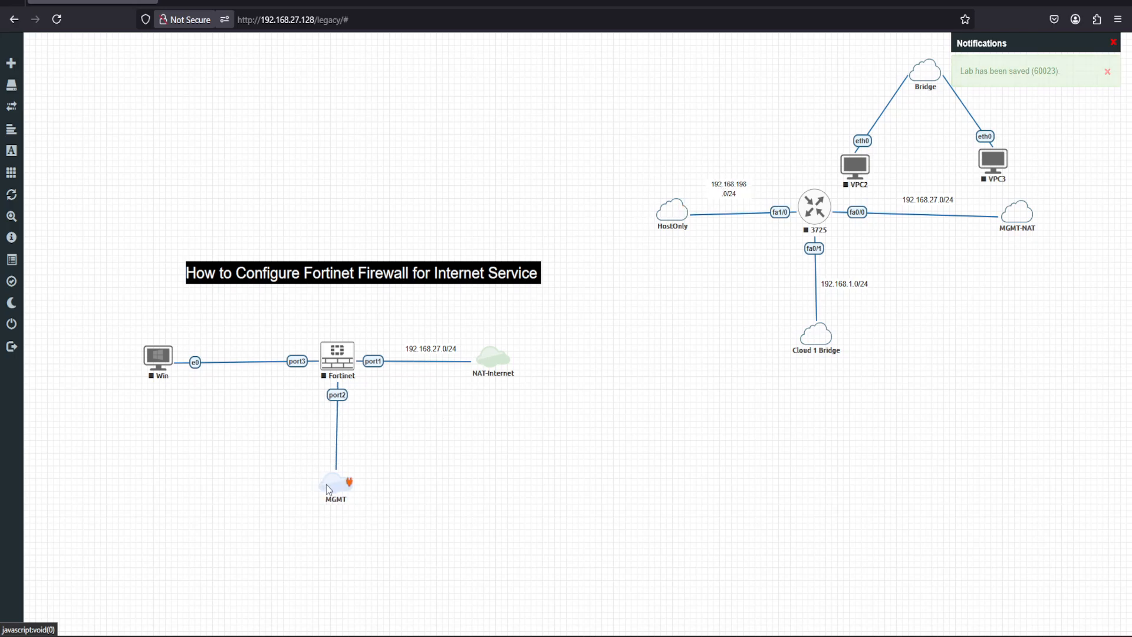
pyautogui.rightClick(727, 187)
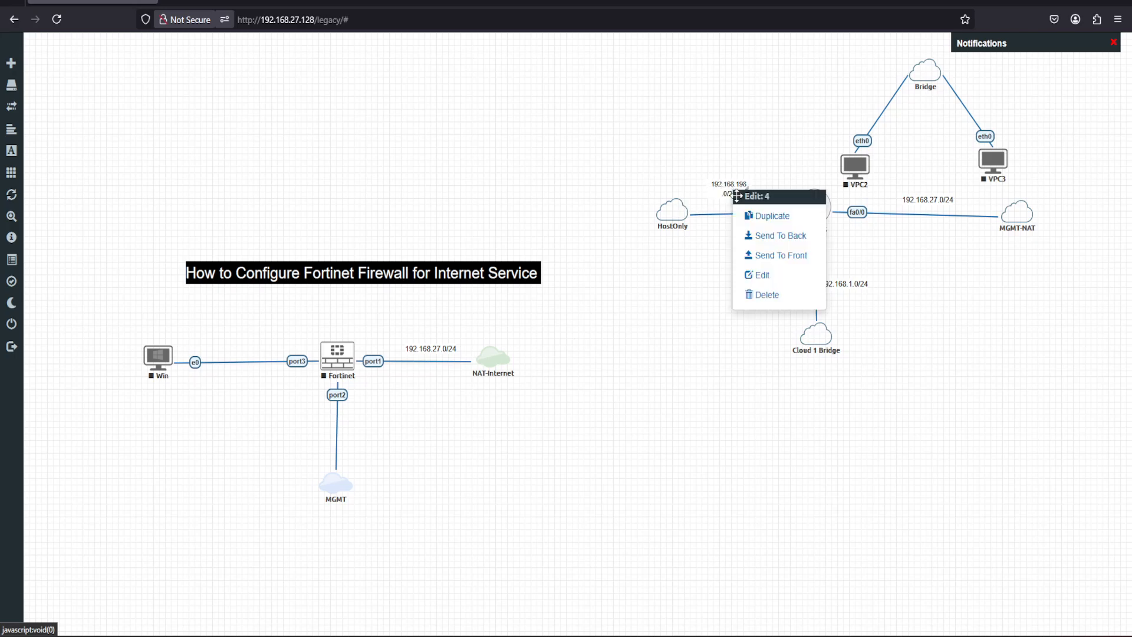
pyautogui.click(750, 214)
pyautogui.moveTo(748, 214); pyautogui.dragTo(377, 455)
# Edit the copied label so that 192.168.198.0/24 sits on one line, and move the MGMT network slightly down.
pyautogui.doubleClick(377, 455)
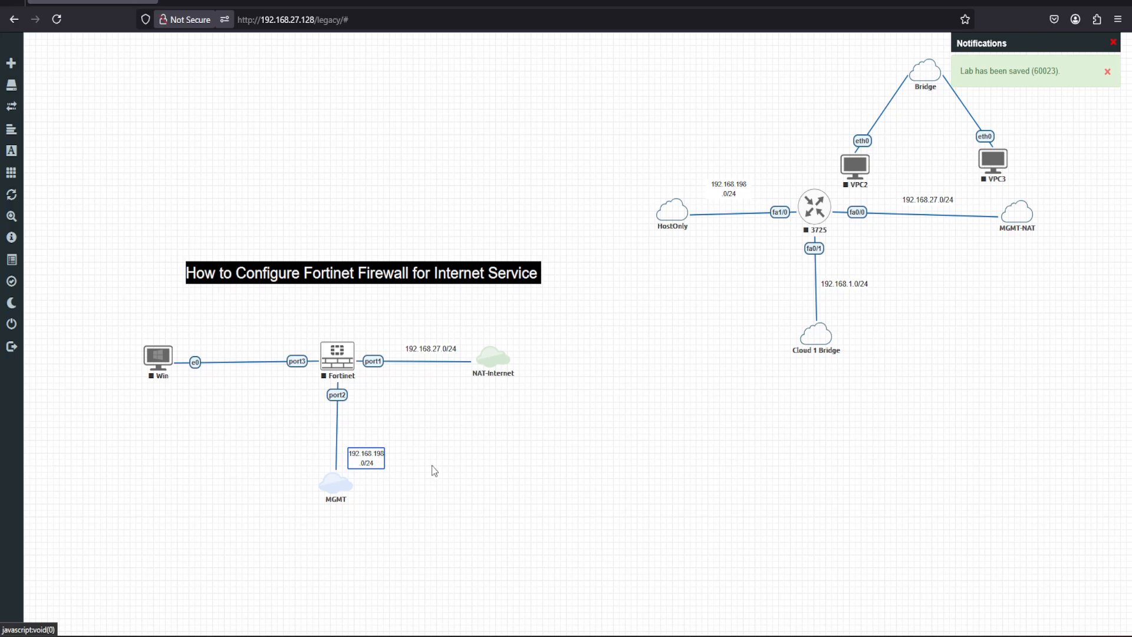
pyautogui.press('BackSpace')
pyautogui.click(380, 460)
pyautogui.moveTo(398, 457); pyautogui.dragTo(418, 461)
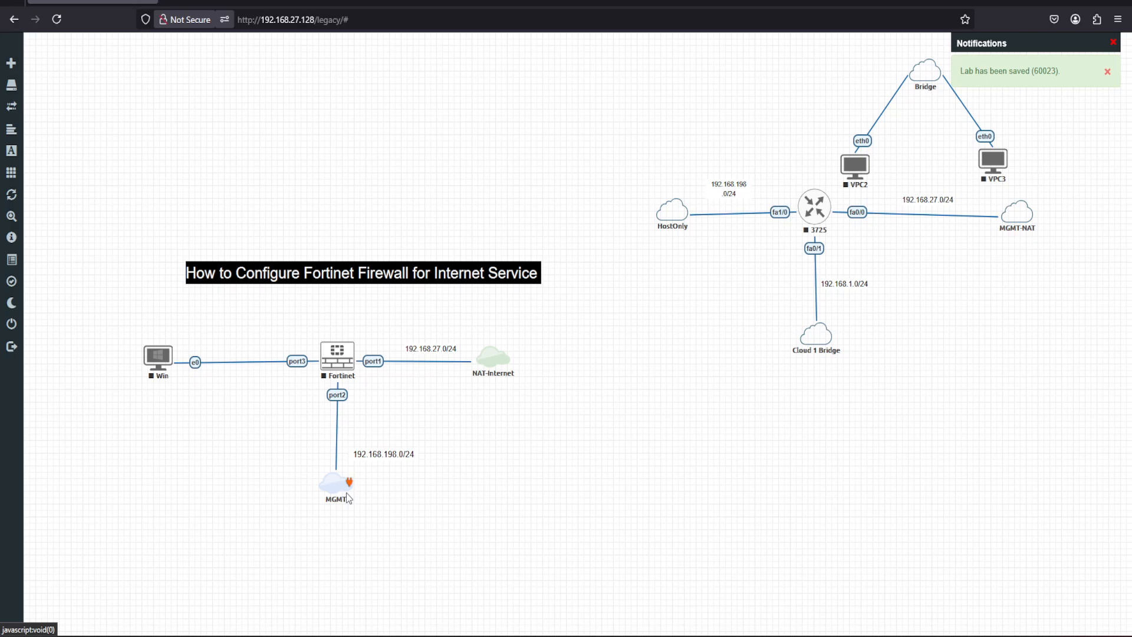
pyautogui.moveTo(336, 489); pyautogui.dragTo(334, 500)
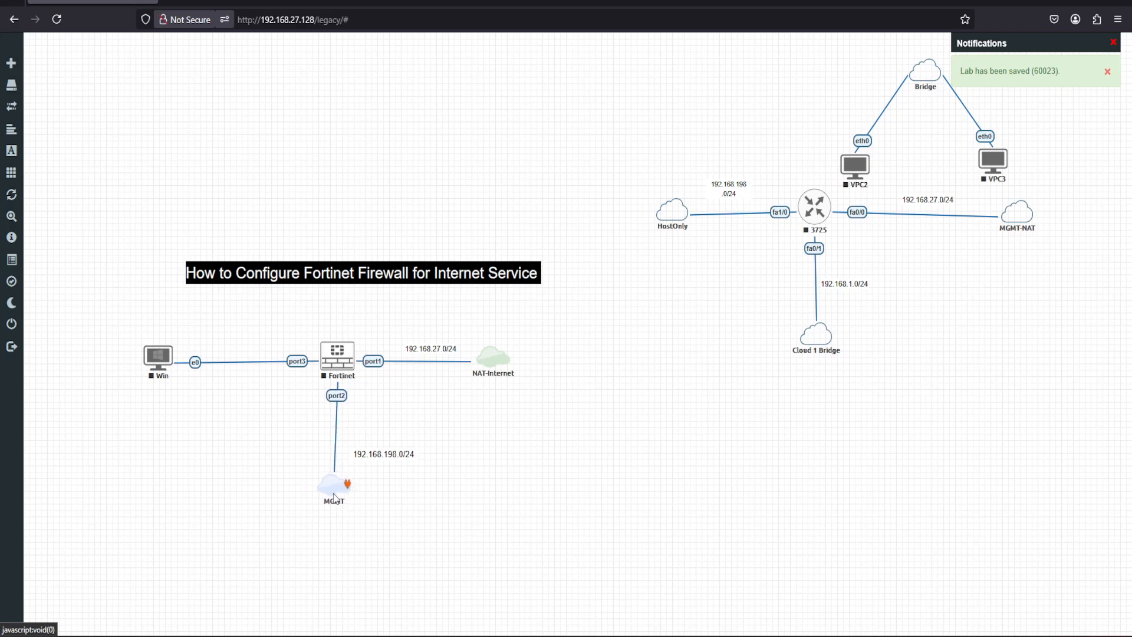
# Start the Fortinet firewall node.
pyautogui.rightClick(337, 362)
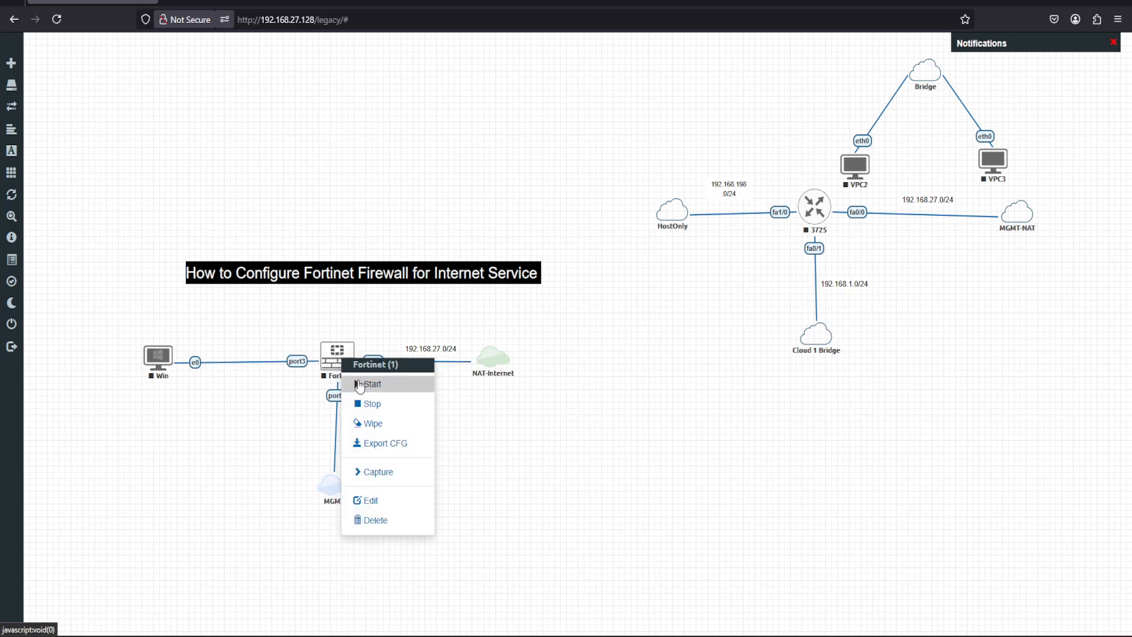
pyautogui.click(358, 382)
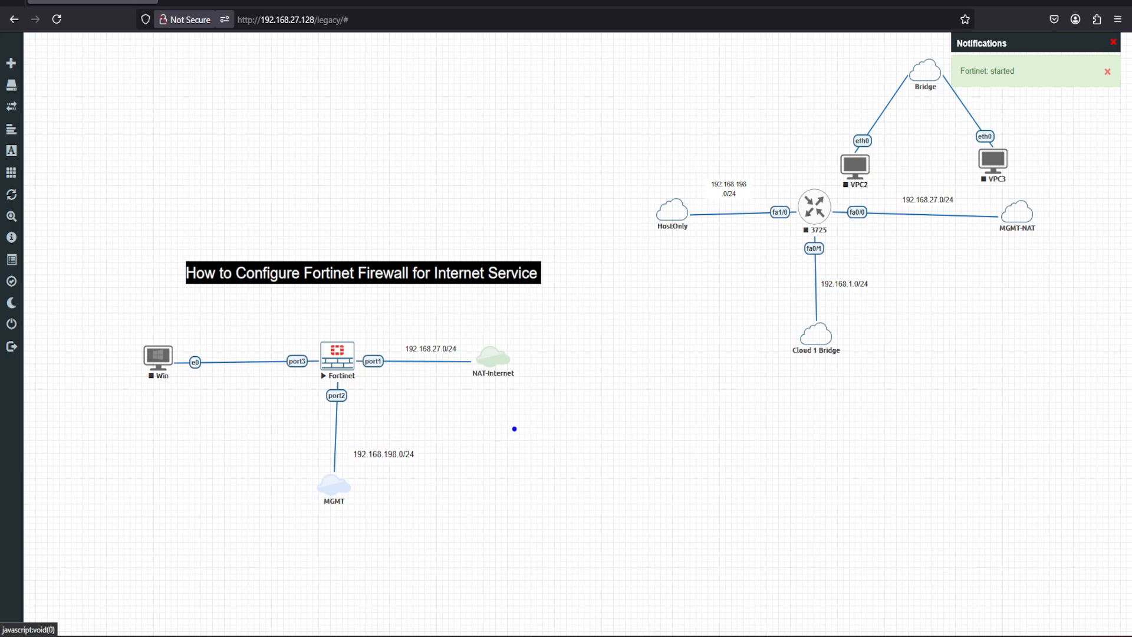
pyautogui.moveTo(486, 438)
pyautogui.mouseDown()
pyautogui.moveTo(489, 471)
pyautogui.moveTo(535, 417)
pyautogui.moveTo(543, 460)
pyautogui.moveTo(490, 473)
pyautogui.mouseUp()
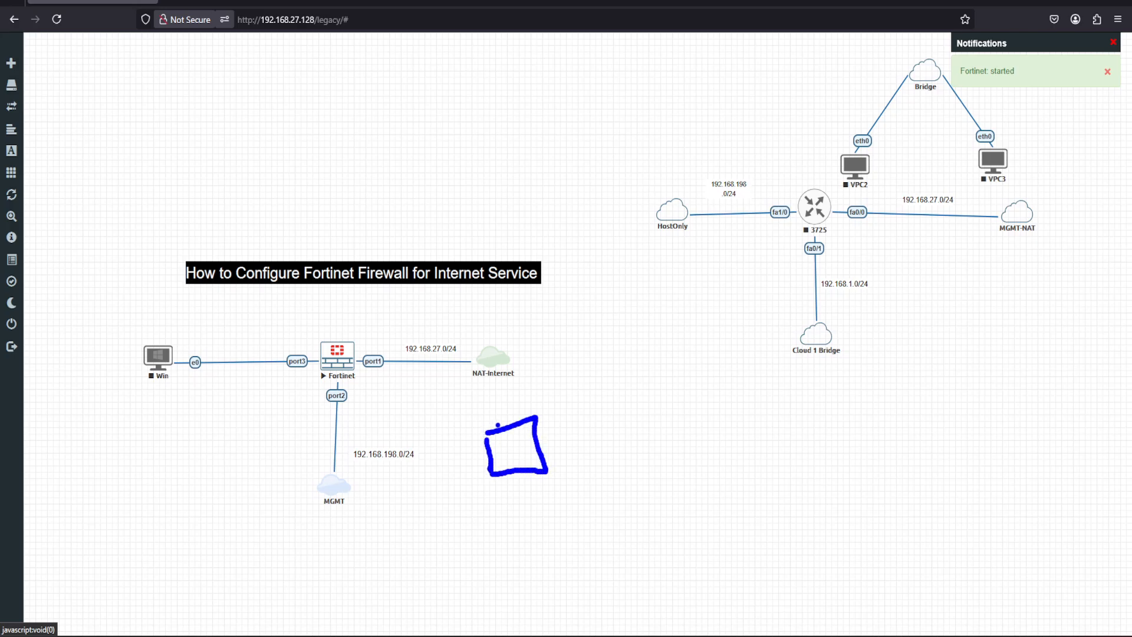
pyautogui.moveTo(494, 426)
pyautogui.mouseDown()
pyautogui.moveTo(404, 408)
pyautogui.moveTo(358, 380)
pyautogui.mouseUp()
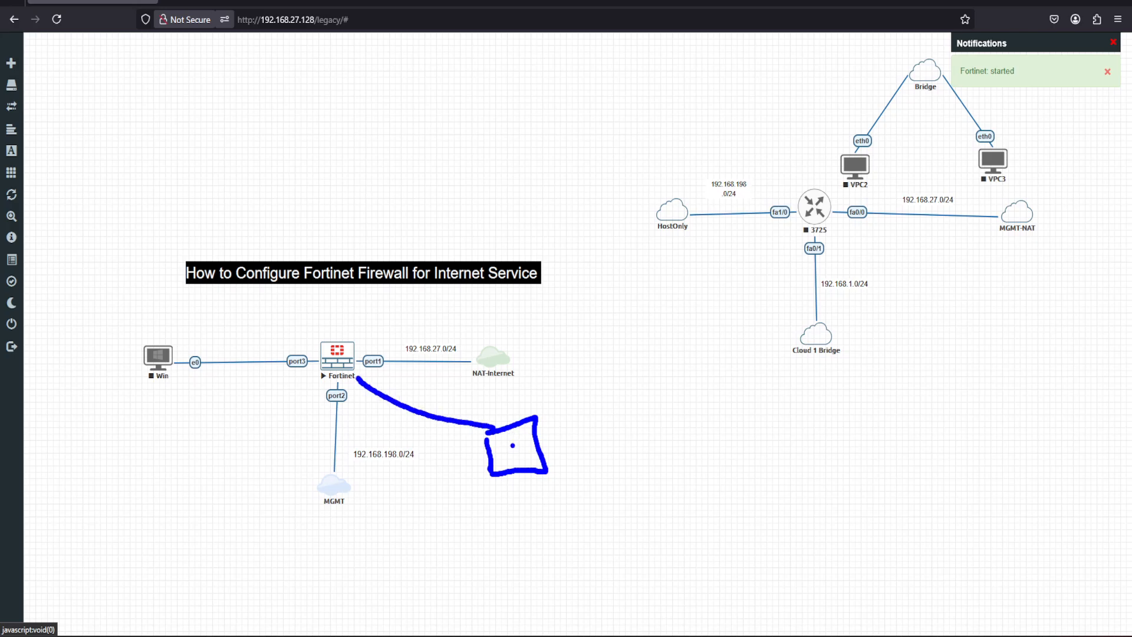
pyautogui.moveTo(575, 432)
pyautogui.mouseDown()
pyautogui.moveTo(582, 464)
pyautogui.moveTo(696, 395)
pyautogui.moveTo(711, 477)
pyautogui.moveTo(601, 506)
pyautogui.moveTo(577, 467)
pyautogui.mouseUp()
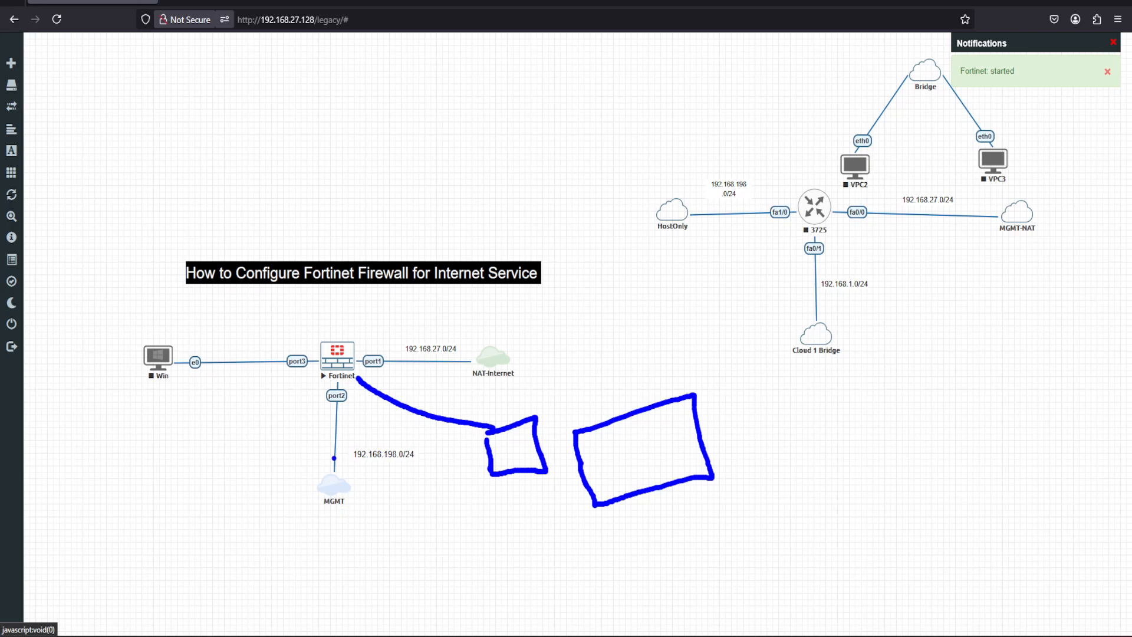
pyautogui.moveTo(360, 422); pyautogui.dragTo(379, 416)
pyautogui.moveTo(585, 439)
pyautogui.mouseDown()
pyautogui.moveTo(611, 440)
pyautogui.moveTo(619, 468)
pyautogui.mouseUp()
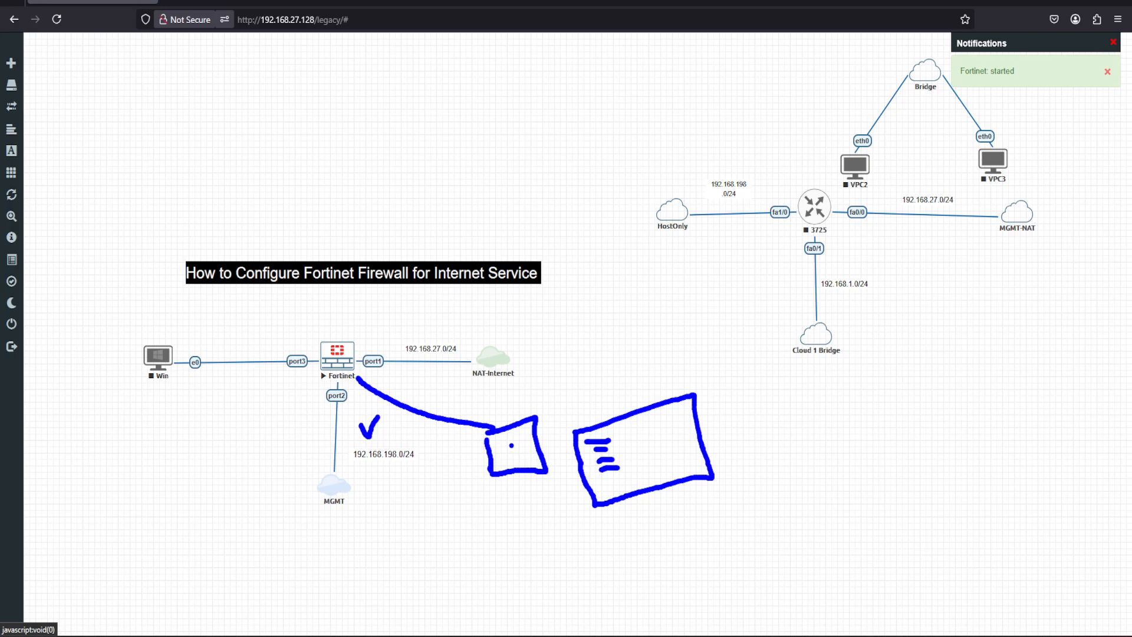
pyautogui.moveTo(506, 442); pyautogui.dragTo(524, 436)
pyautogui.moveTo(332, 325)
pyautogui.mouseDown()
pyautogui.moveTo(339, 332)
pyautogui.moveTo(361, 303)
pyautogui.mouseUp()
pyautogui.press('Escape')
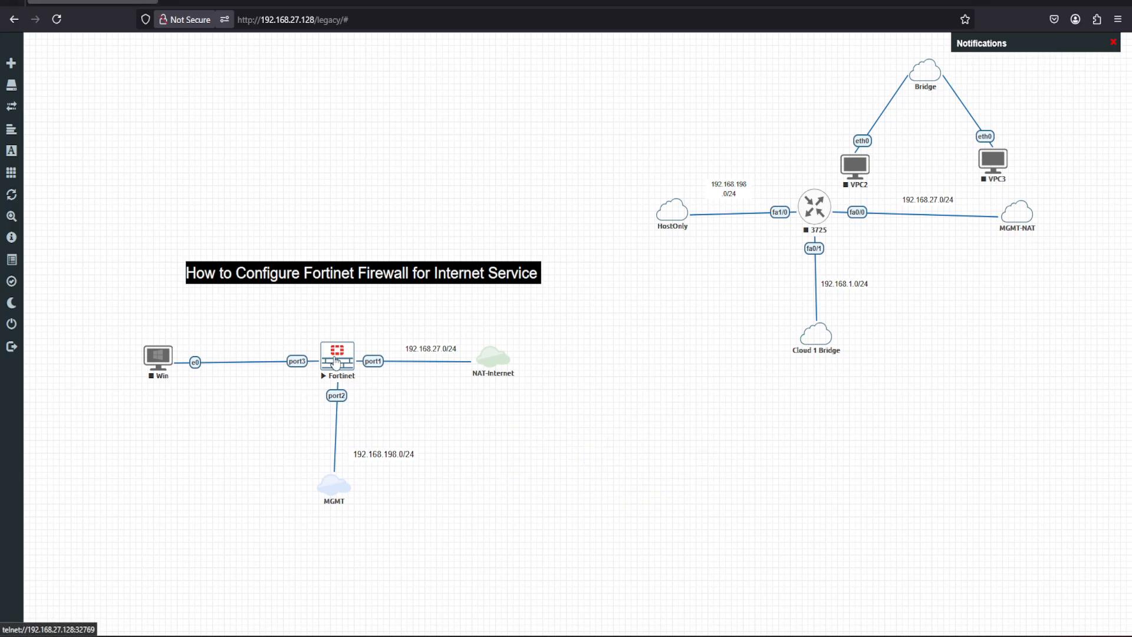
# Open the Fortinet firewall's console, move its window clear of the topology, and bring up the login prompt.
pyautogui.click(336, 362)
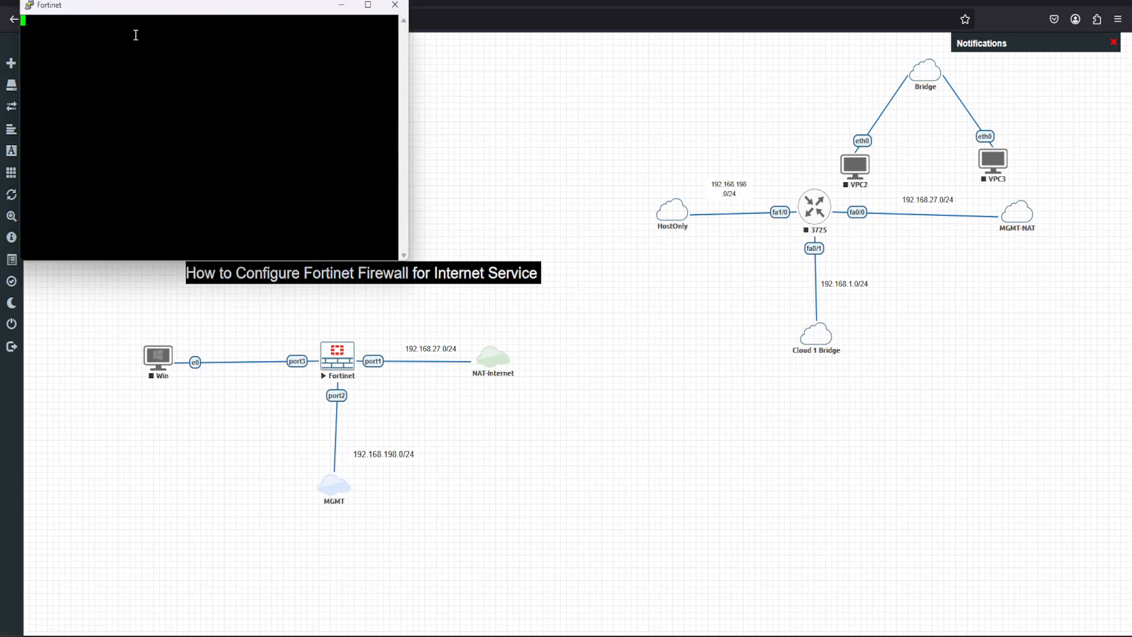
pyautogui.moveTo(91, 11); pyautogui.dragTo(550, 180)
pyautogui.press('Return')
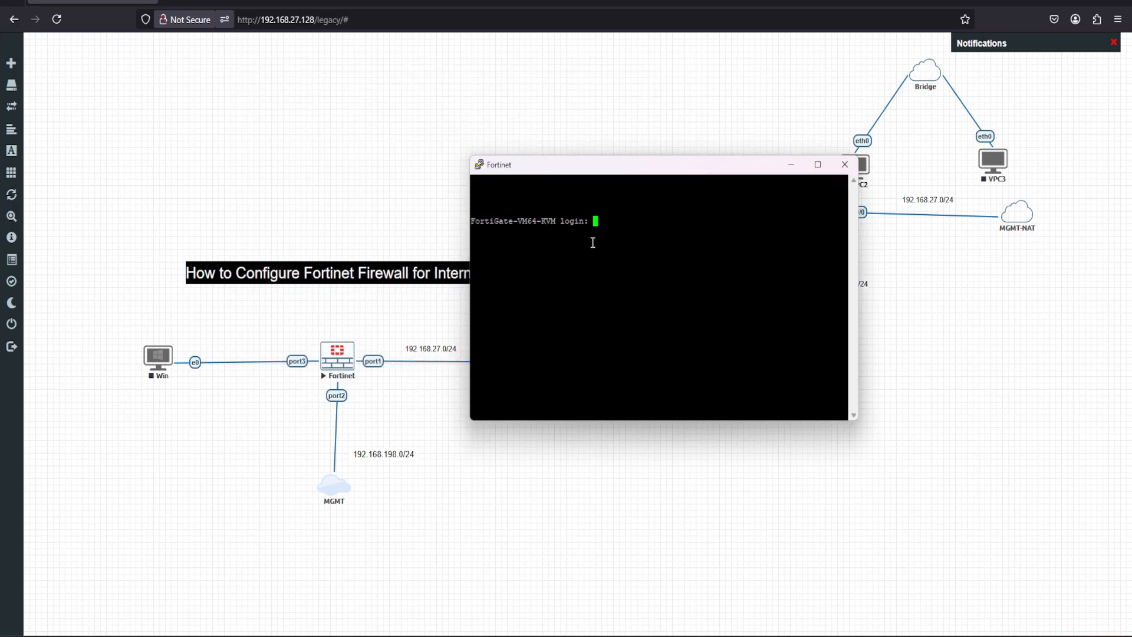
# Try to log in to the firewall console as admin.
pyautogui.write('admin')
pyautogui.press('Return')
pyautogui.press('Return')
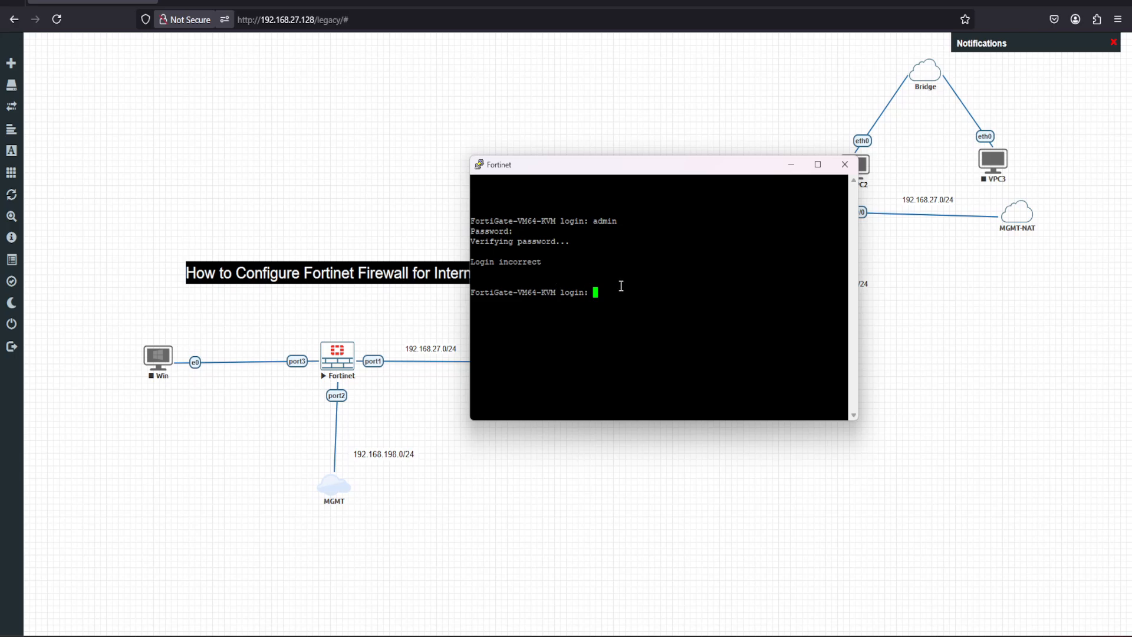
# Log in to the FortiGate console again as admin, leaving the password empty.
pyautogui.write('admin')
pyautogui.press('Return')
pyautogui.press('Return')
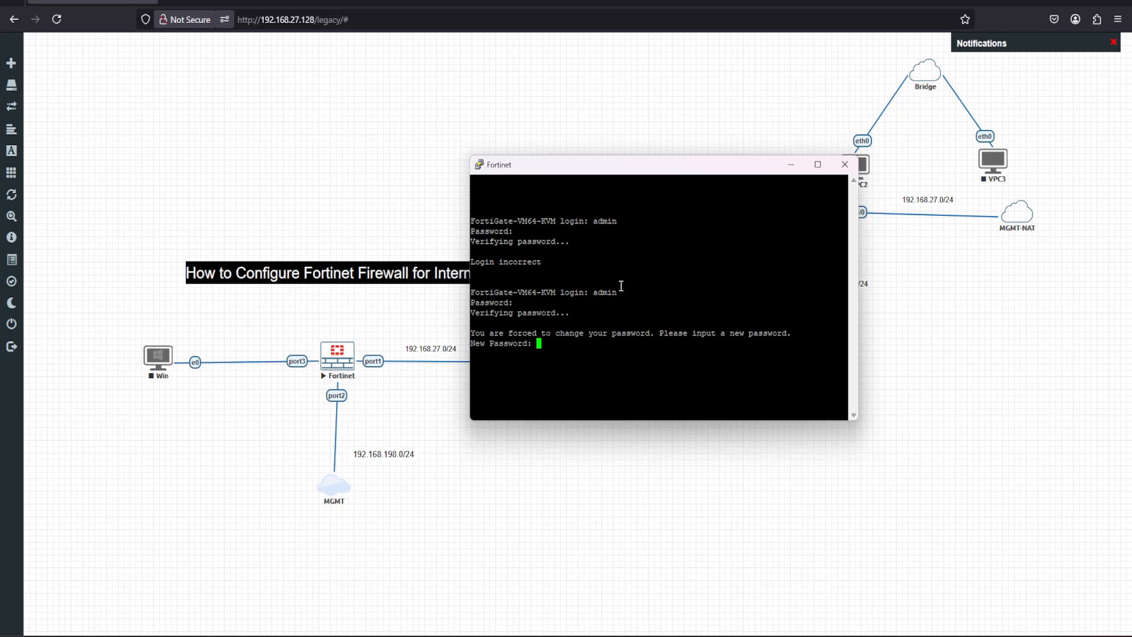
# Enter and confirm a new admin password for the FortiGate, and move the console window further clear of the topology.
pyautogui.press('Return')
pyautogui.press('Return')
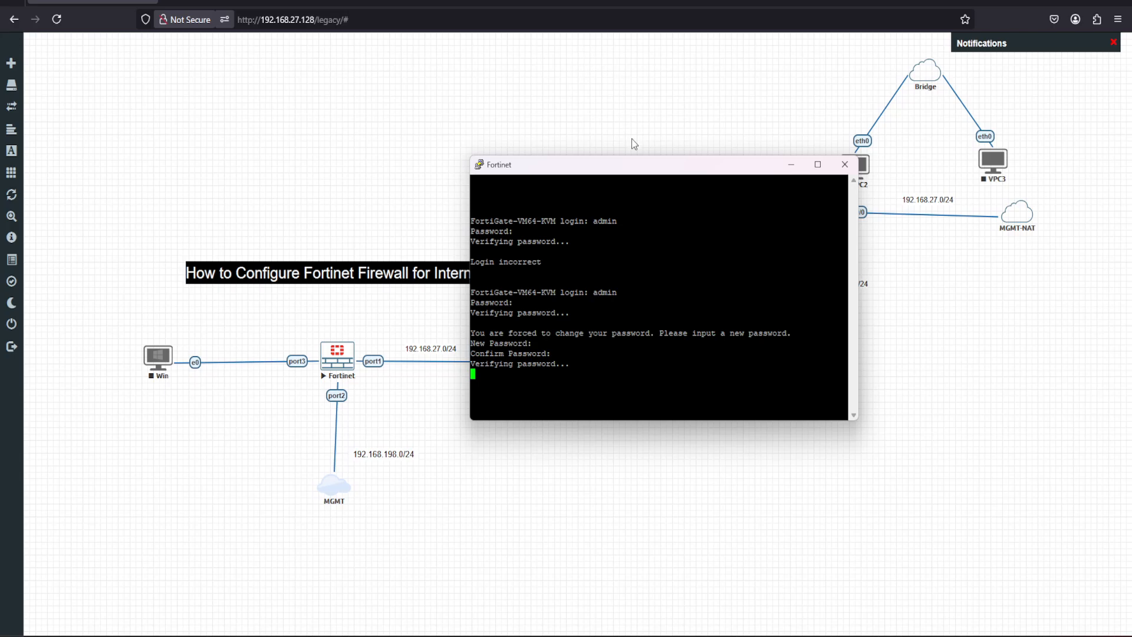
pyautogui.moveTo(632, 171); pyautogui.dragTo(605, 124)
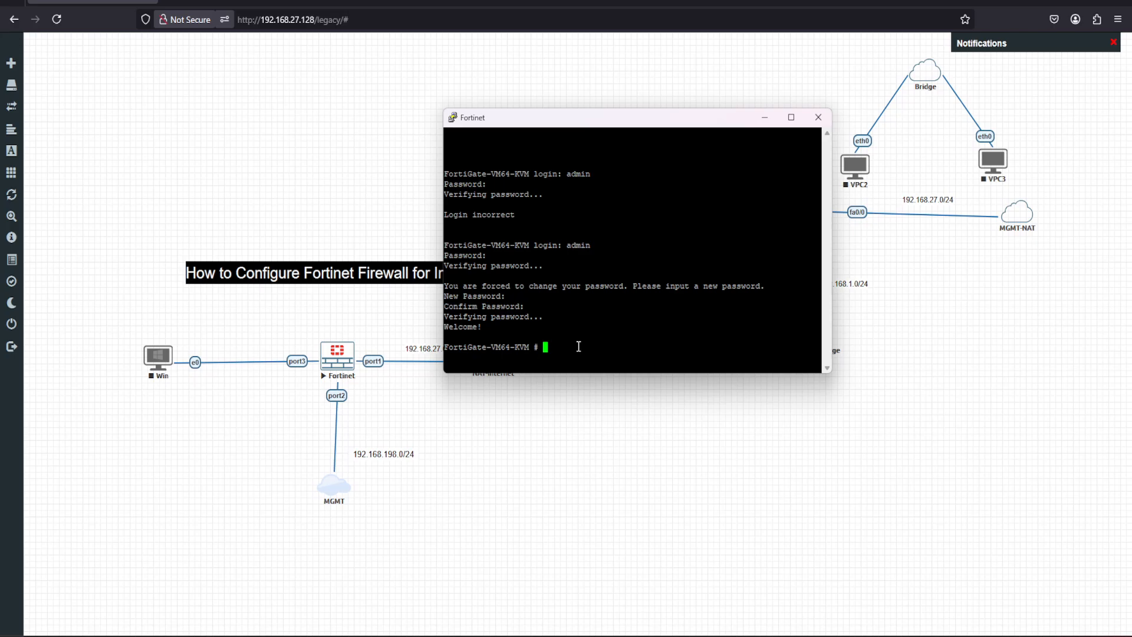
# Set the firewall's hostname to FW1 in the global system configuration and save it.
pyautogui.write('config system global')
pyautogui.press('Return')
pyautogui.write('set ')
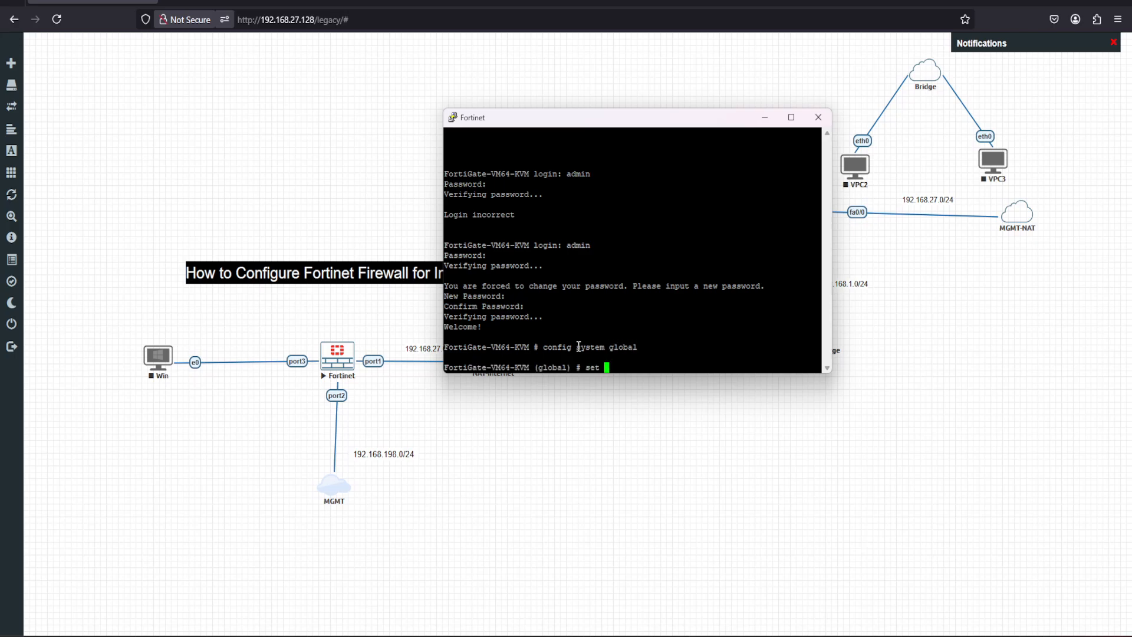
pyautogui.write('hostname FW1')
pyautogui.press('Return')
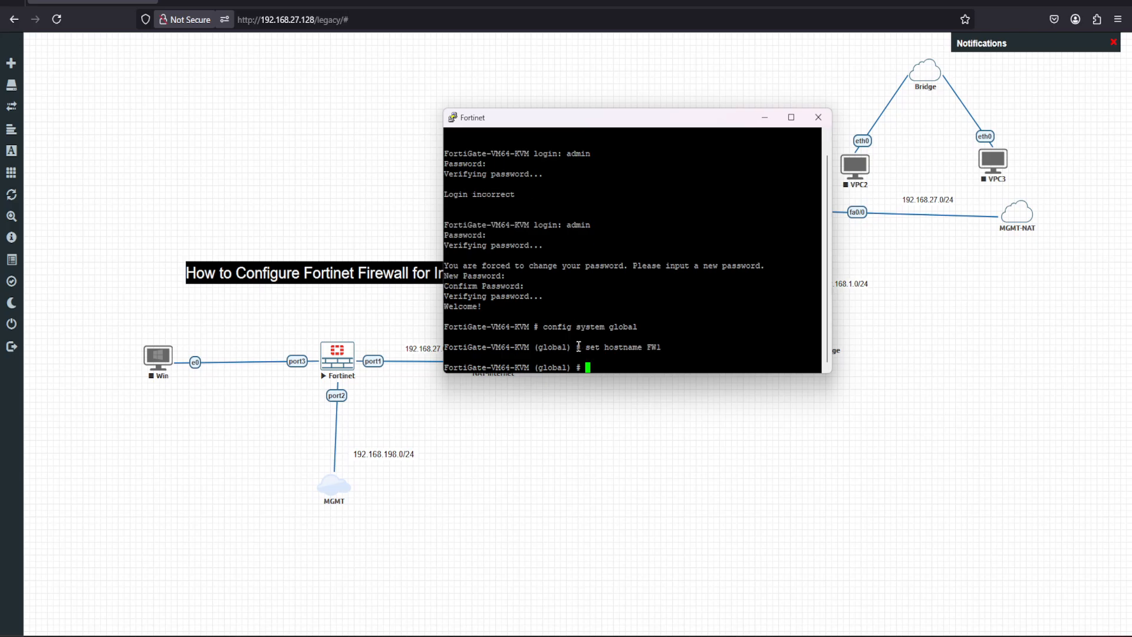
pyautogui.write('end')
pyautogui.press('Return')
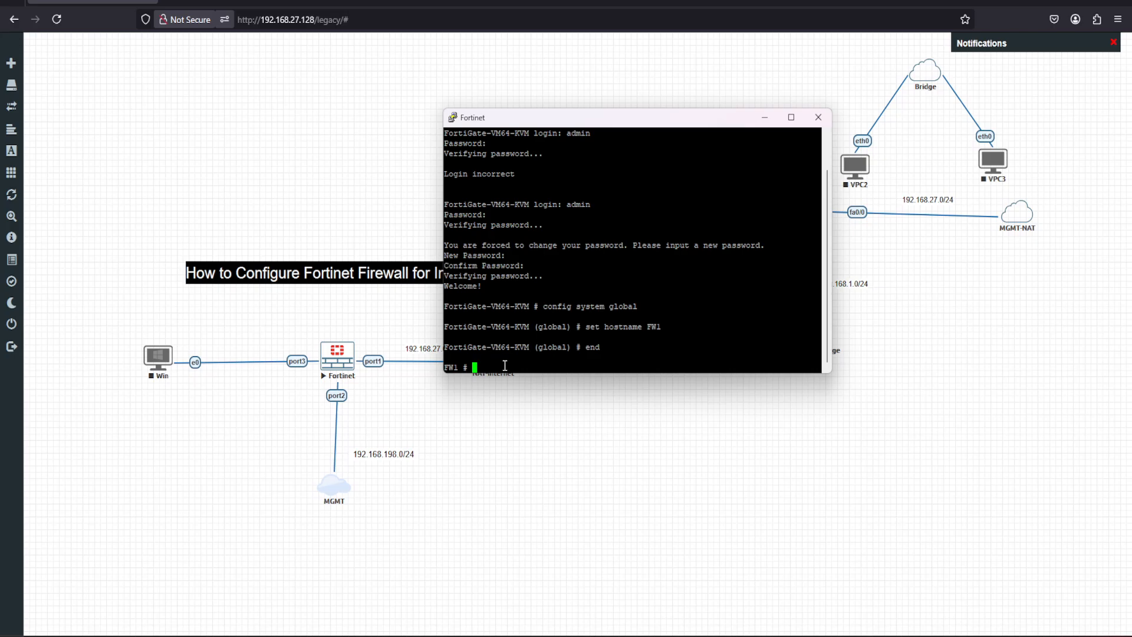
# Open port2 in the firewall's system interface configuration and set its addressing mode to static.
pyautogui.write('config system interface')
pyautogui.press('Return')
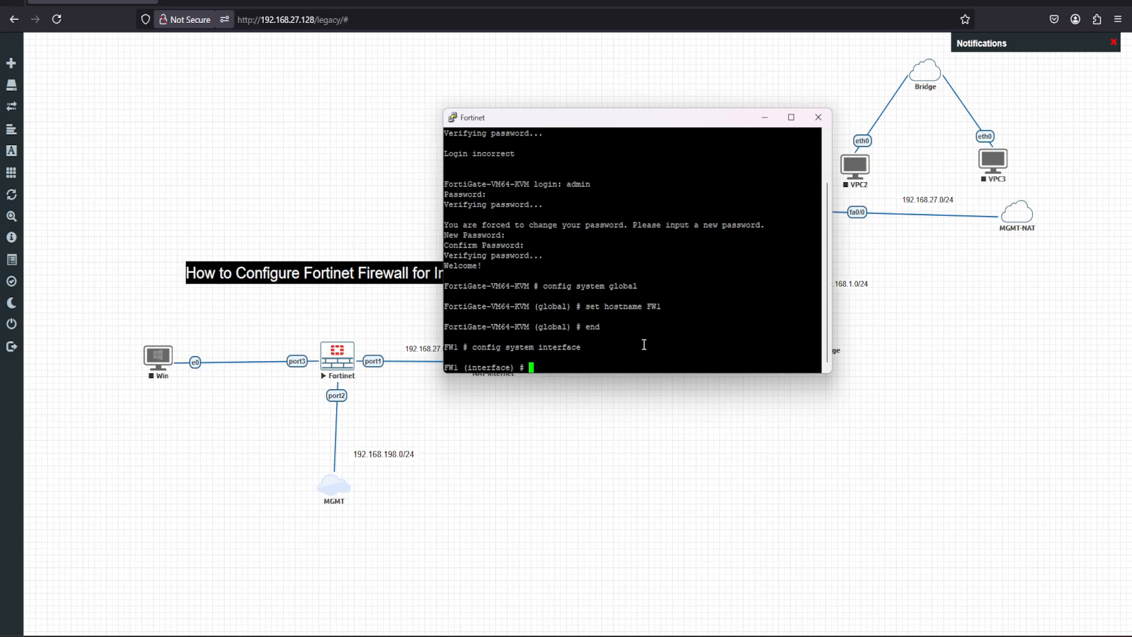
pyautogui.write('edit ')
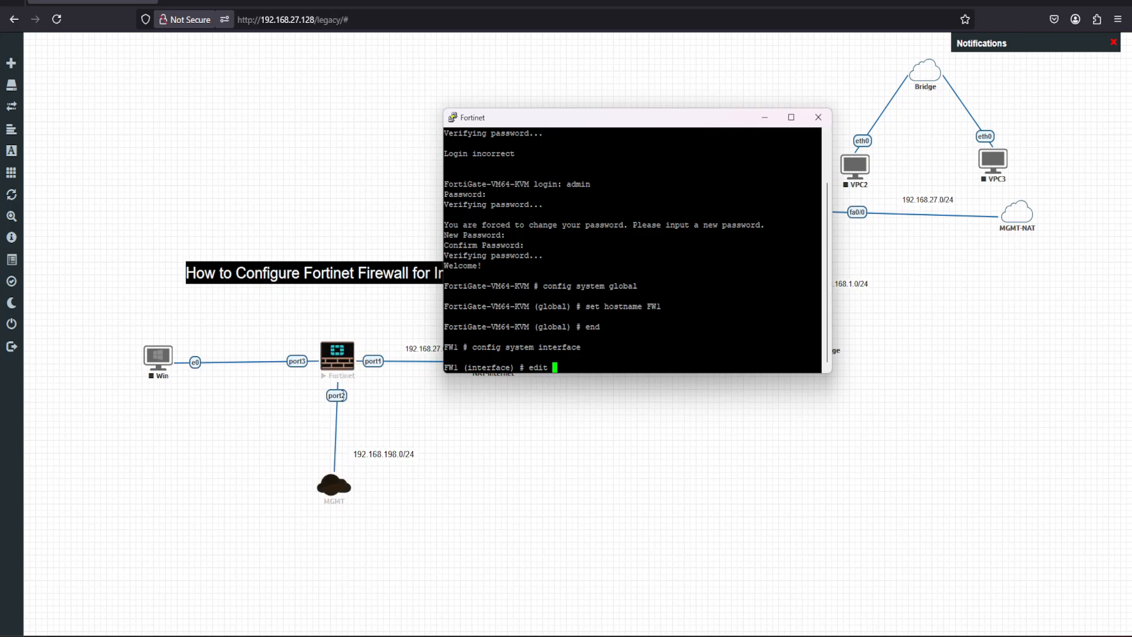
pyautogui.write('port2')
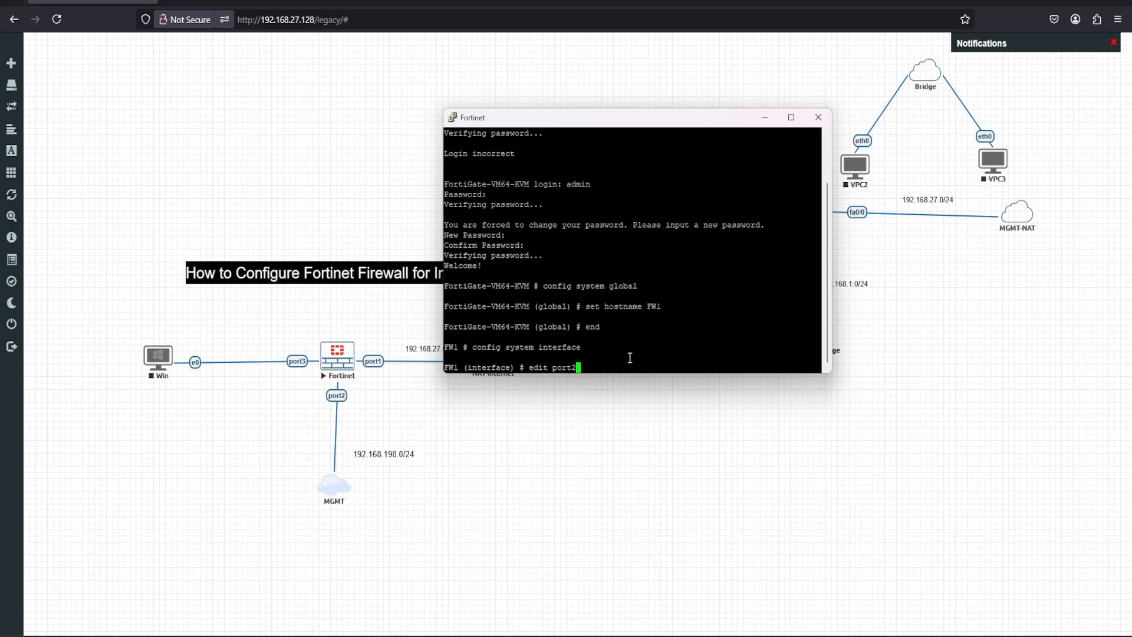
pyautogui.press('Return')
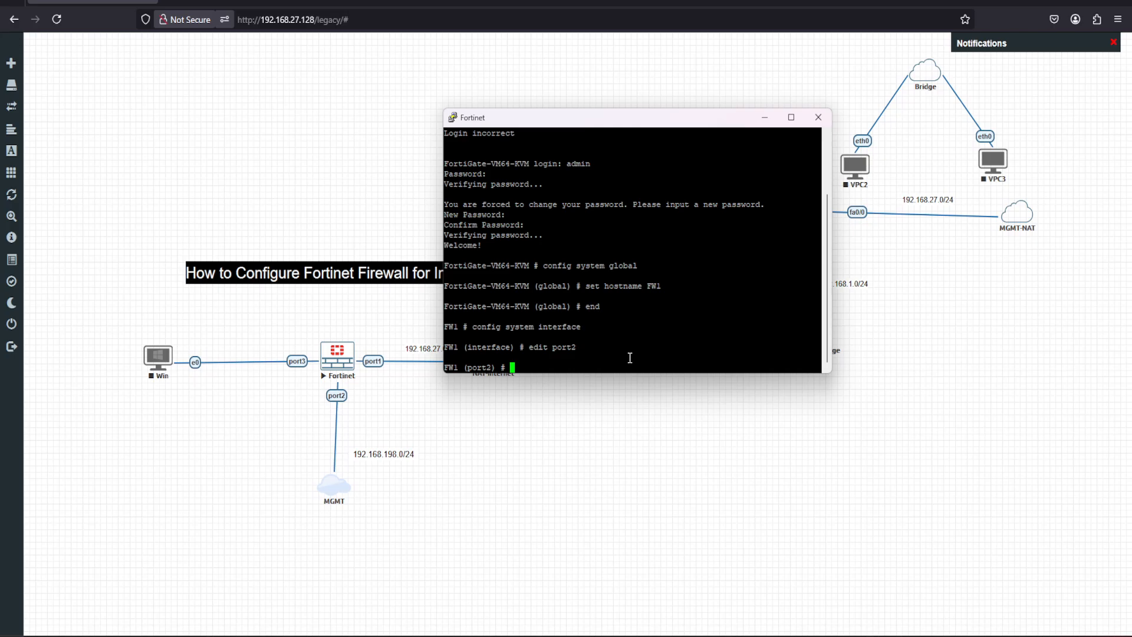
pyautogui.write('set mode static')
pyautogui.press('Return')
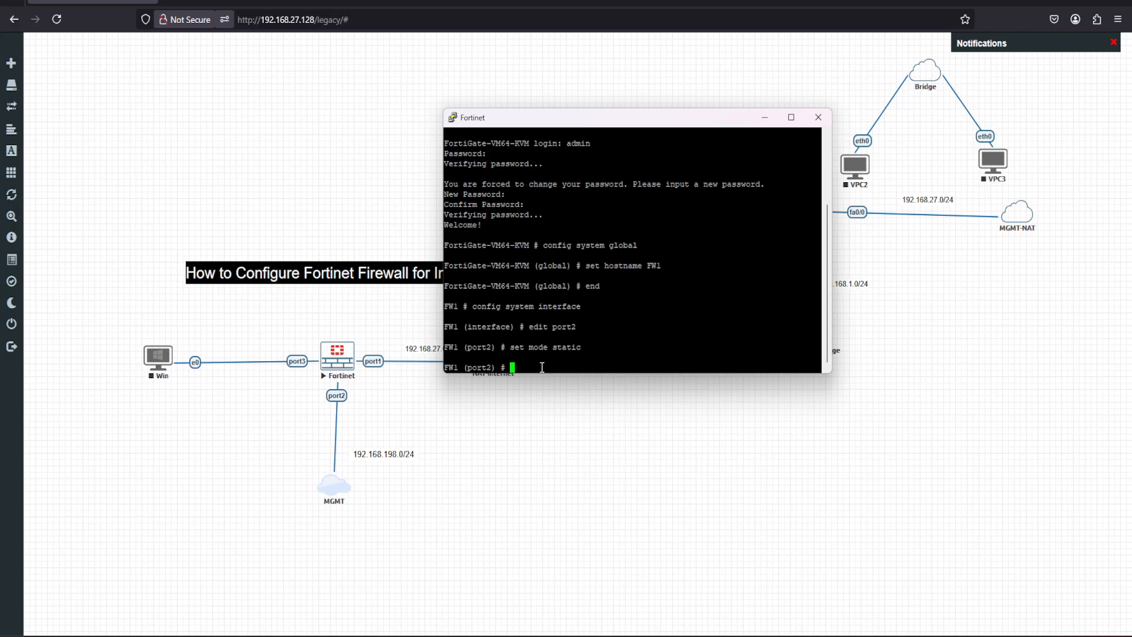
# Set port2's IP address to 192.168.198.100/24.
pyautogui.write('set ip')
pyautogui.write(' 192.168')
pyautogui.write('.198.')
pyautogui.write('11')
pyautogui.write('0/2')
pyautogui.write('4')
pyautogui.press('Return')
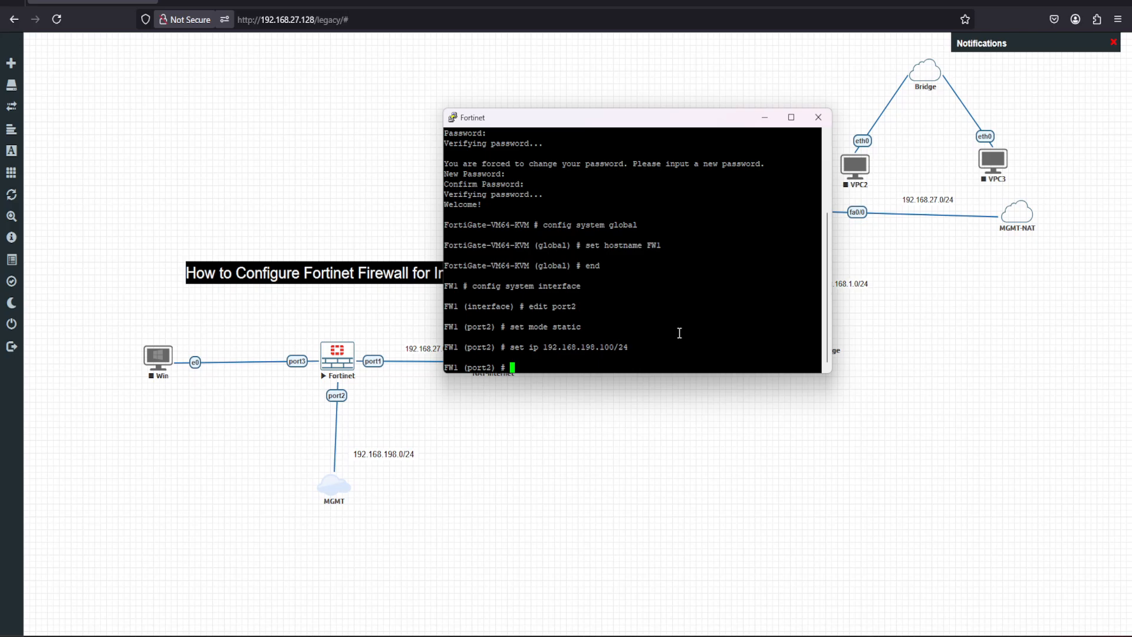
# Allow ping, http, https, telnet and ssh access on port2, and save the interface configuration.
pyautogui.write('set allowaccess ping http ')
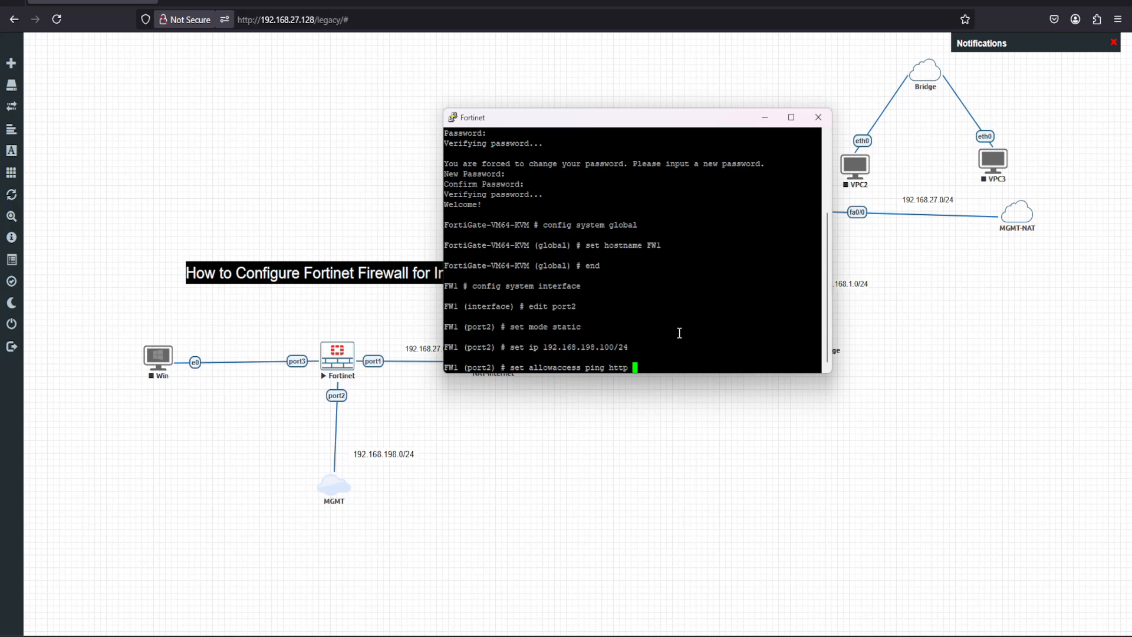
pyautogui.write('https telnet ssh')
pyautogui.press('Return')
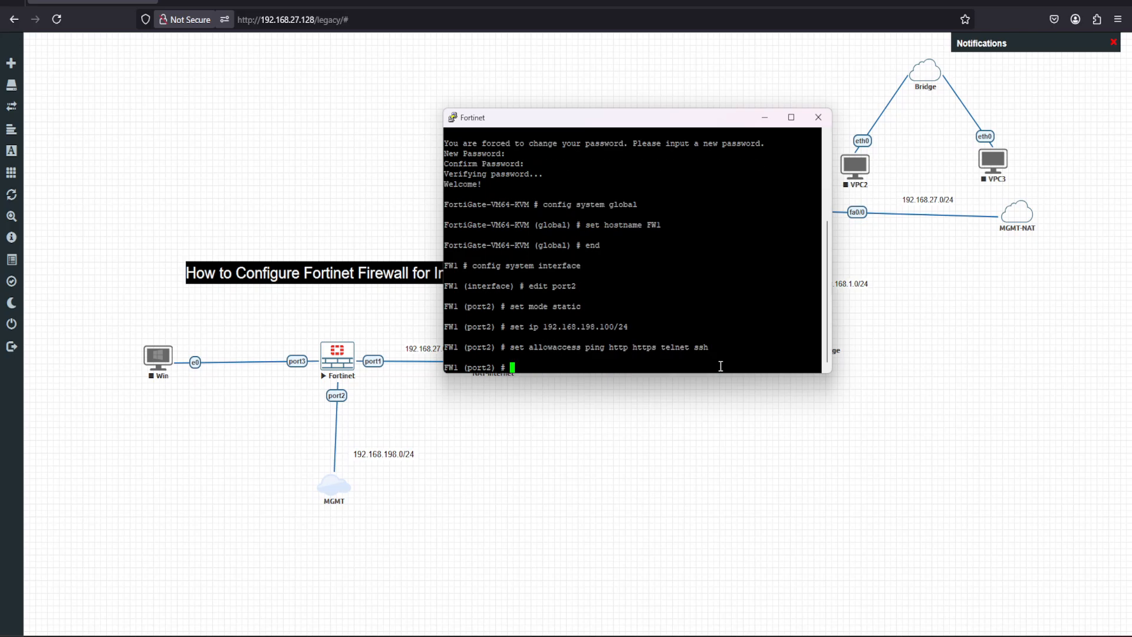
pyautogui.write('end')
pyautogui.press('Return')
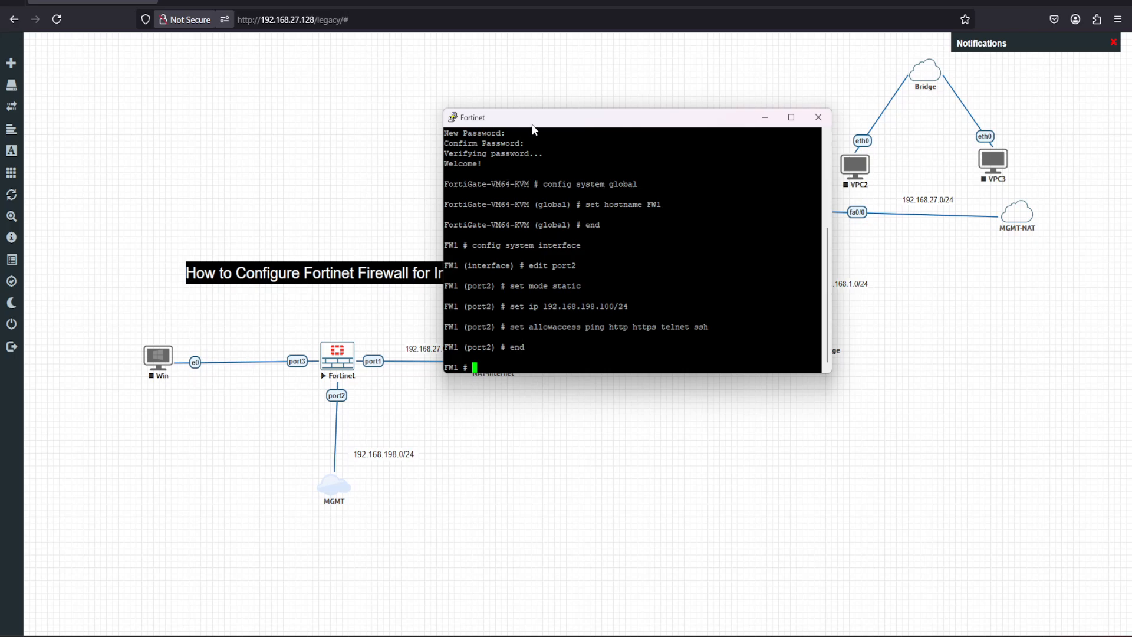
# Open the firewall's web interface at 192.168.198.100 in another browser tab and log in with the saved admin credentials.
pyautogui.moveTo(531, 115); pyautogui.dragTo(577, 92)
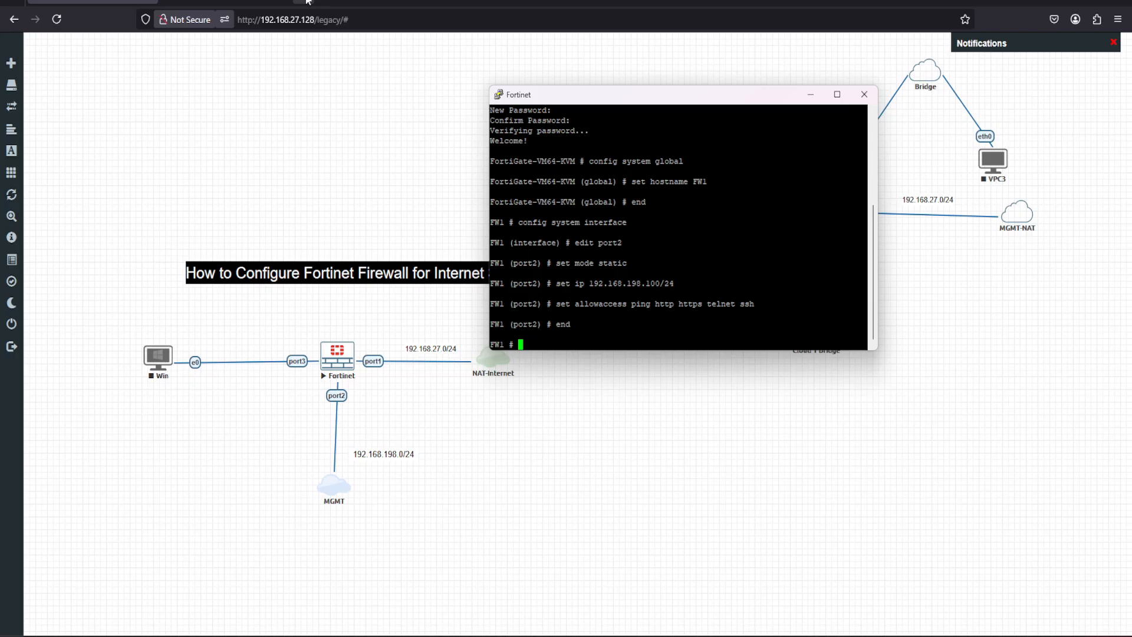
pyautogui.click(306, 2)
pyautogui.click(333, 19)
pyautogui.write('19')
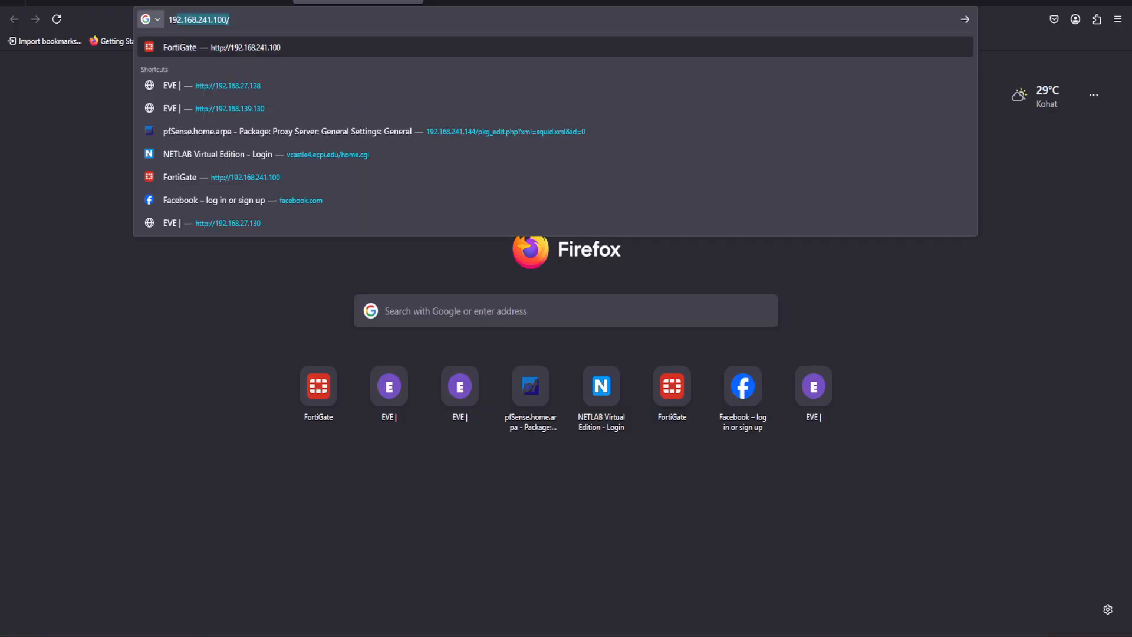
pyautogui.write('2.168')
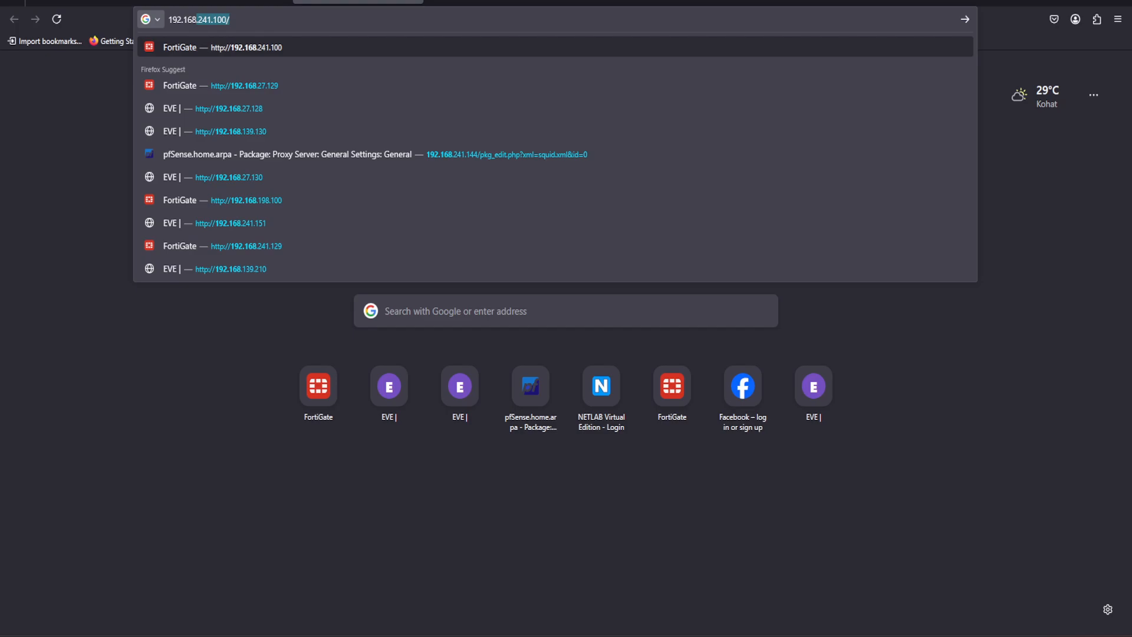
pyautogui.write('.198.100')
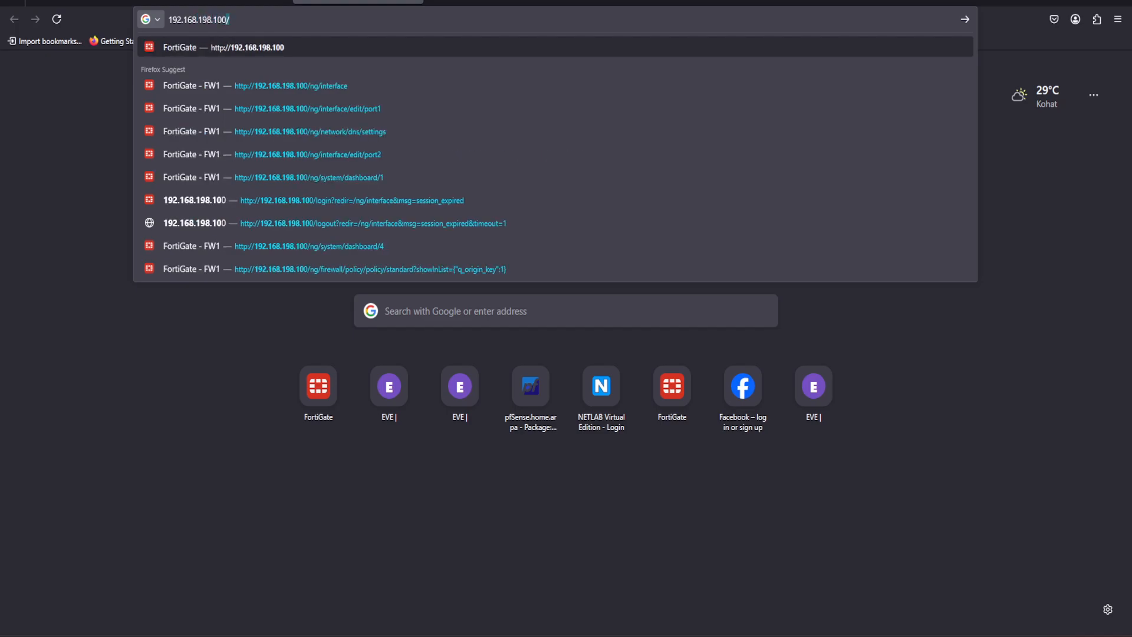
pyautogui.press('Return')
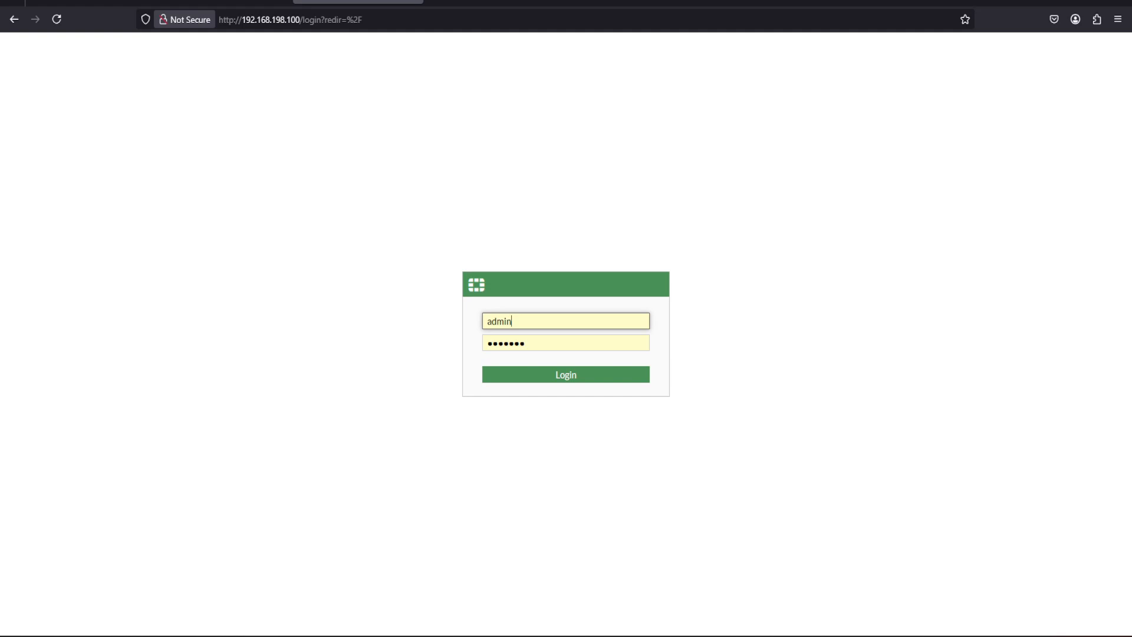
pyautogui.click(570, 375)
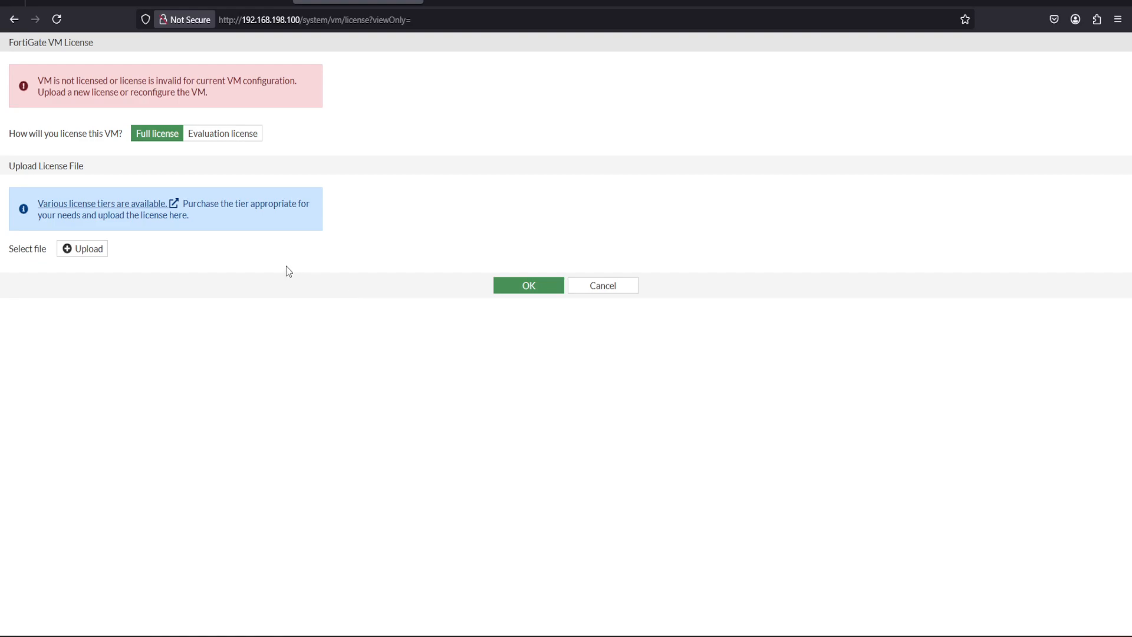
# Choose the evaluation license and try to activate it with FortiCare account e-mails and passwords, accepting the system reboot.
pyautogui.click(231, 139)
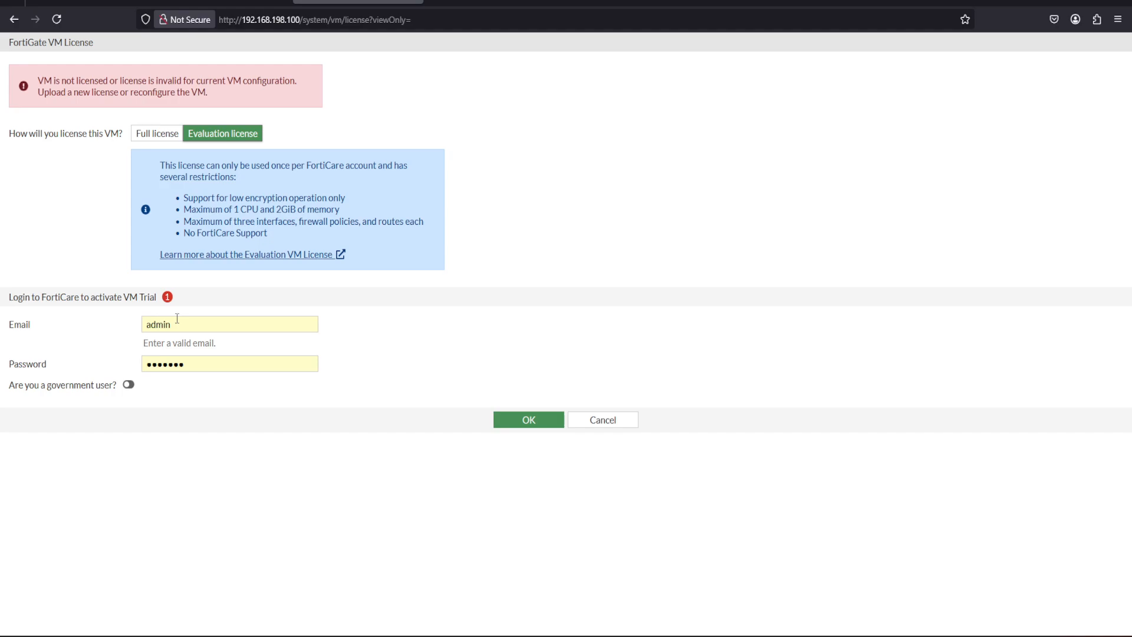
pyautogui.write('••••••')
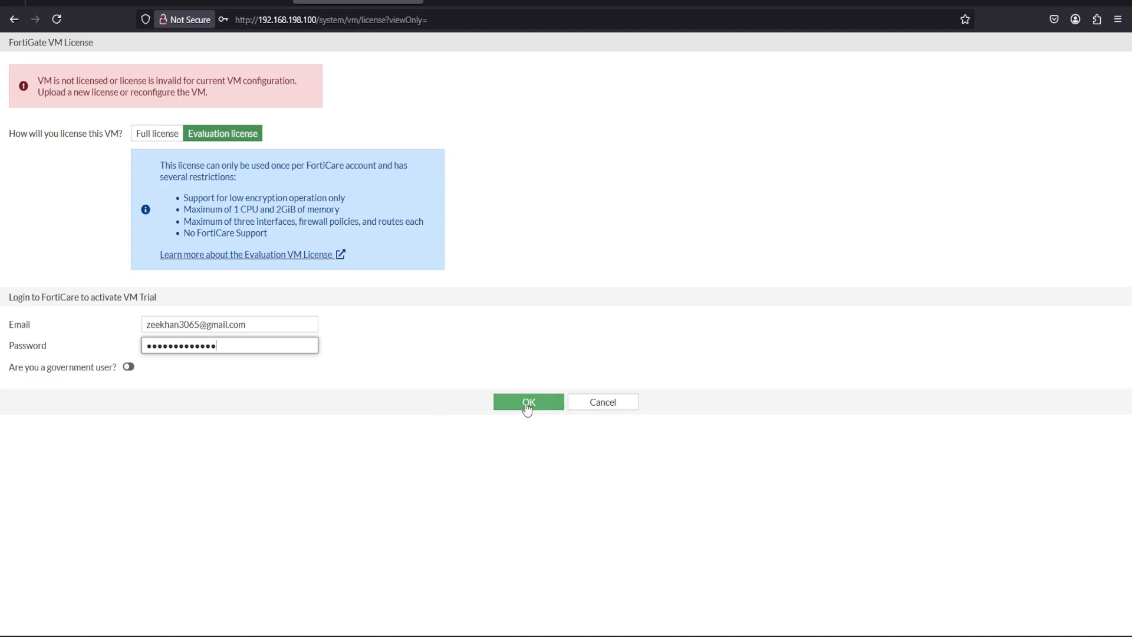
pyautogui.click(527, 404)
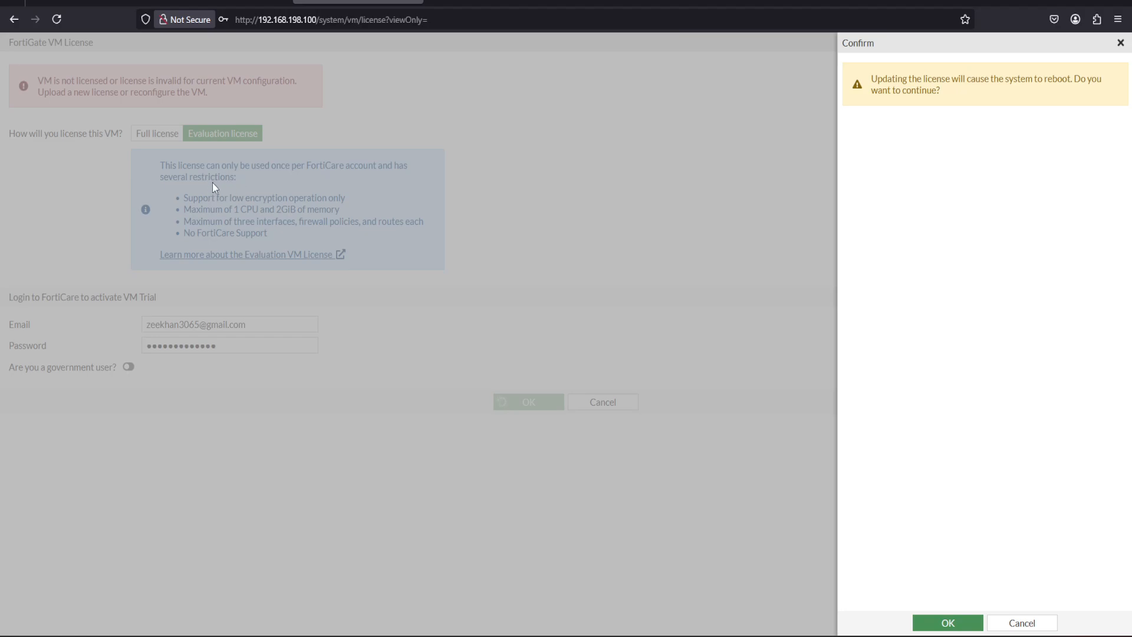
pyautogui.click(945, 624)
pyautogui.click(942, 623)
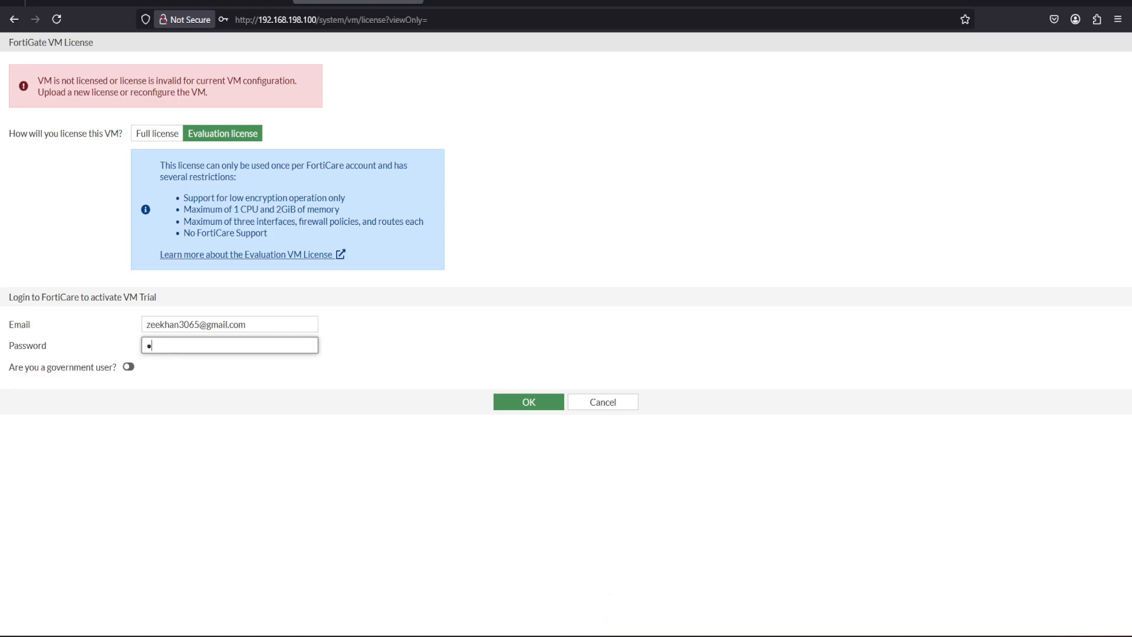
# Complete the FortiCare account password, submit the evaluation license activation, and decline saving the login in the browser.
pyautogui.write('****')
pyautogui.write('*******')
pyautogui.press('Return')
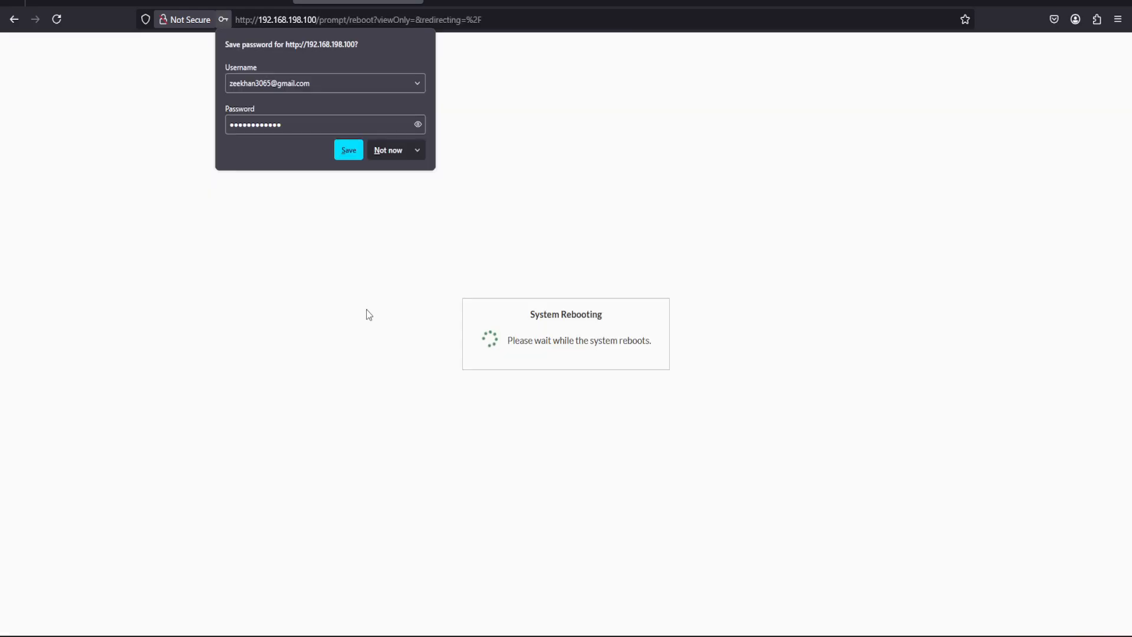
pyautogui.click(383, 150)
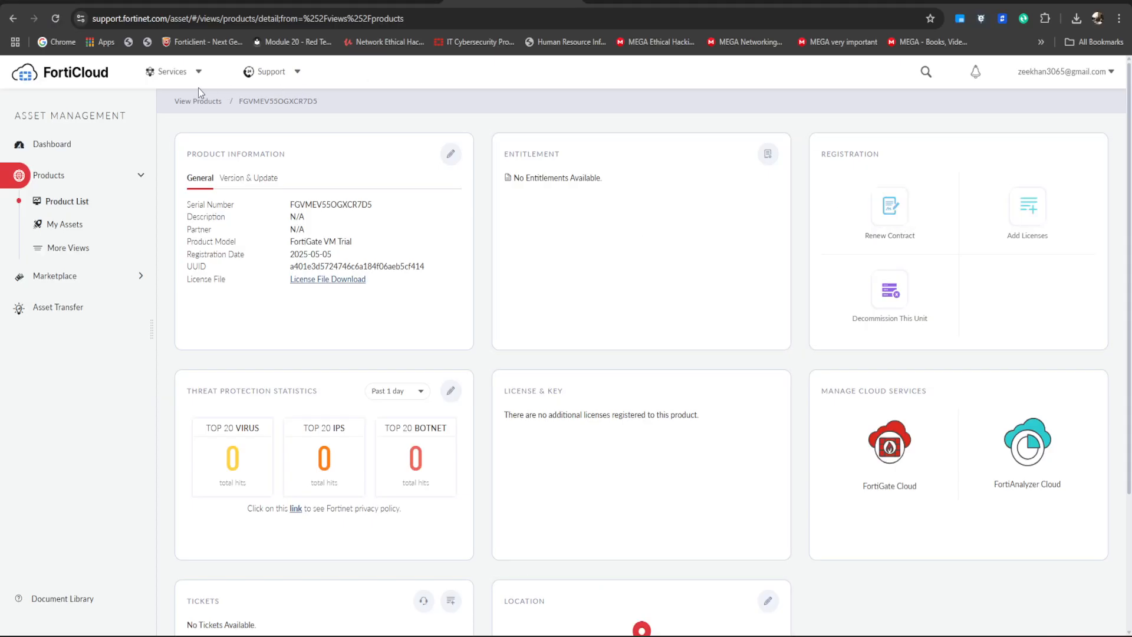
# Look through the FortiCloud services and registered product list in Chrome, and open the Asset Management dashboard.
pyautogui.click(182, 78)
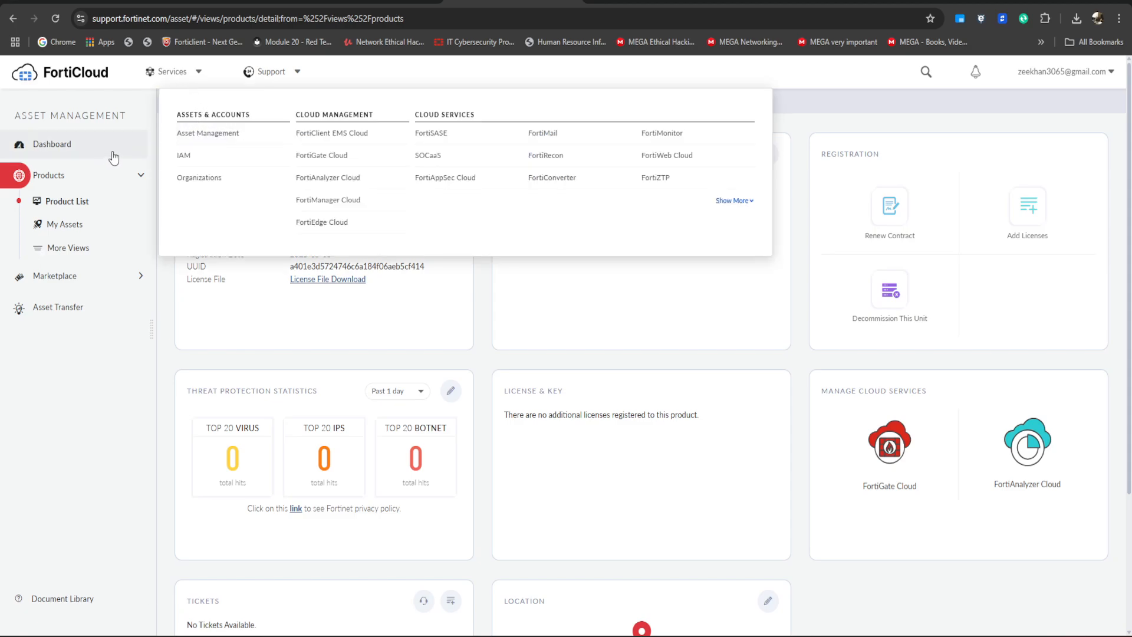
pyautogui.click(240, 322)
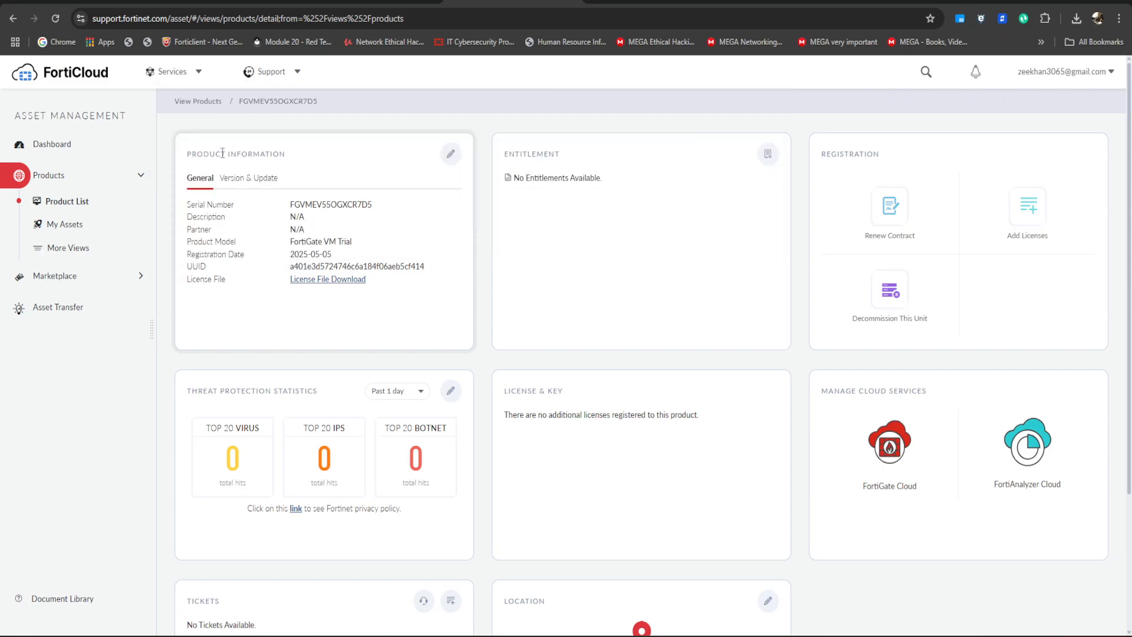
pyautogui.click(198, 102)
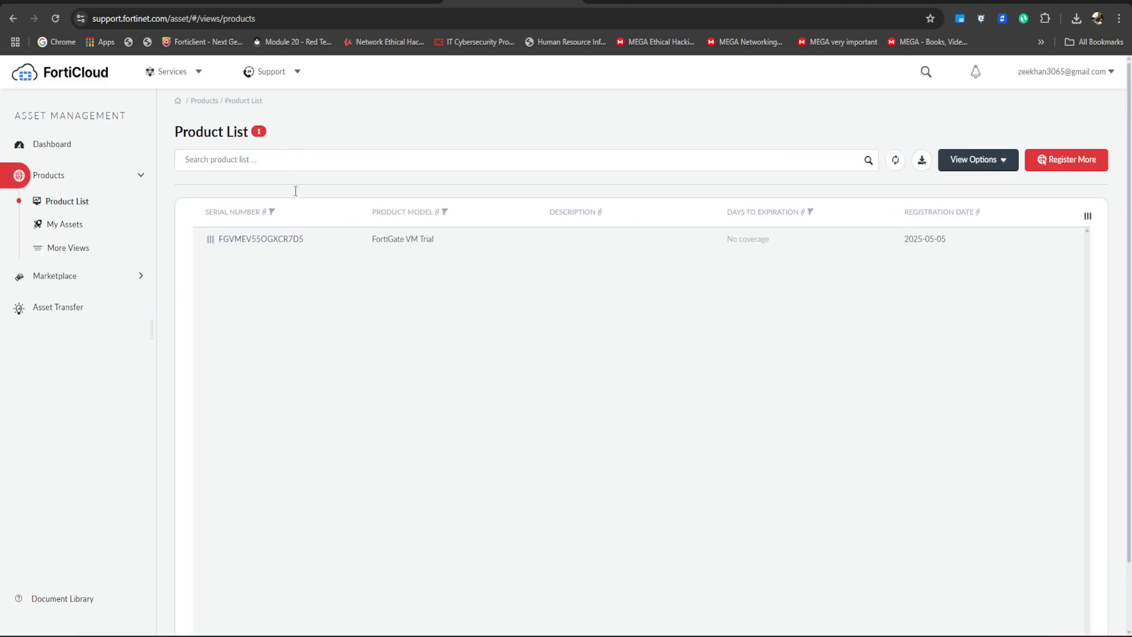
pyautogui.click(60, 149)
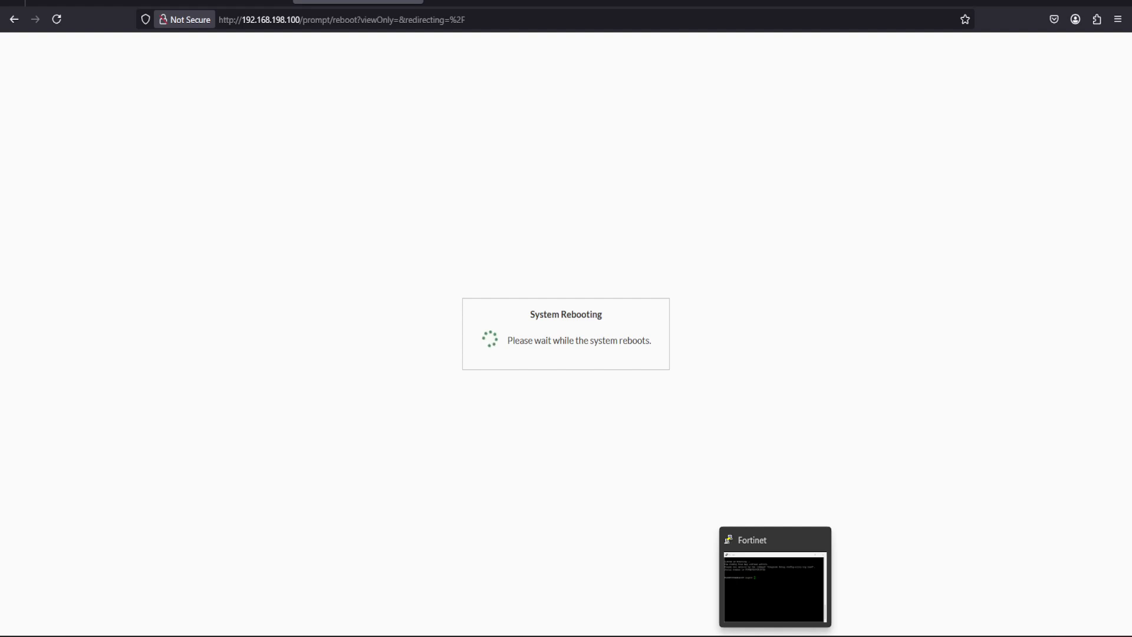
# Check the firewall console after the reboot, and log in to its web interface with the saved admin username and password.
pyautogui.click(776, 635)
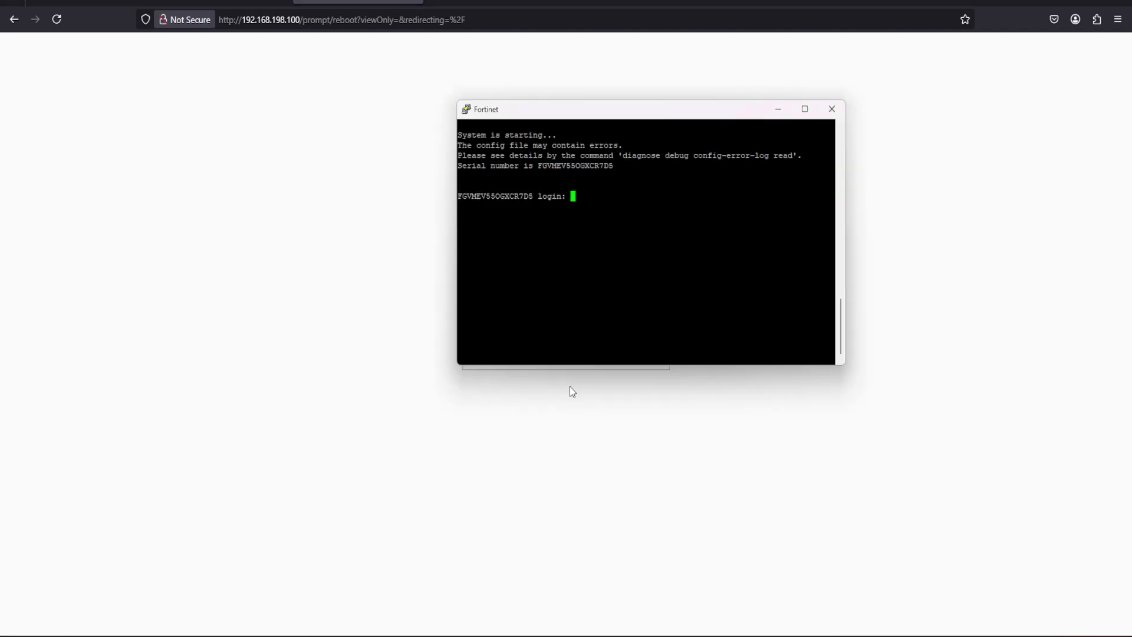
pyautogui.click(779, 109)
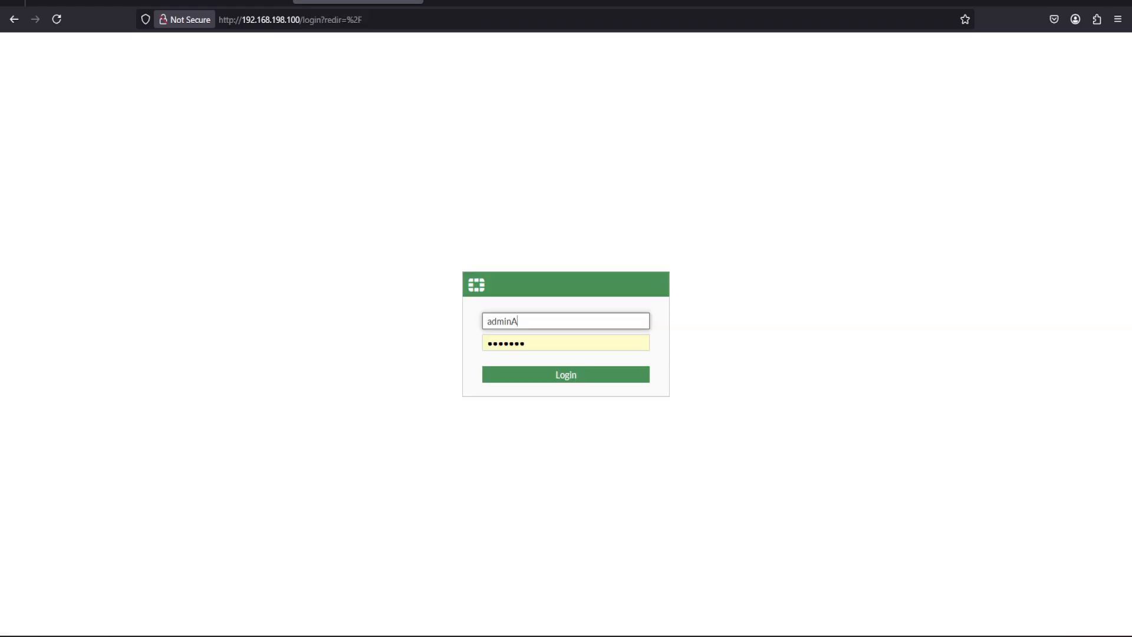
pyautogui.click(542, 317)
pyautogui.press('BackSpace')
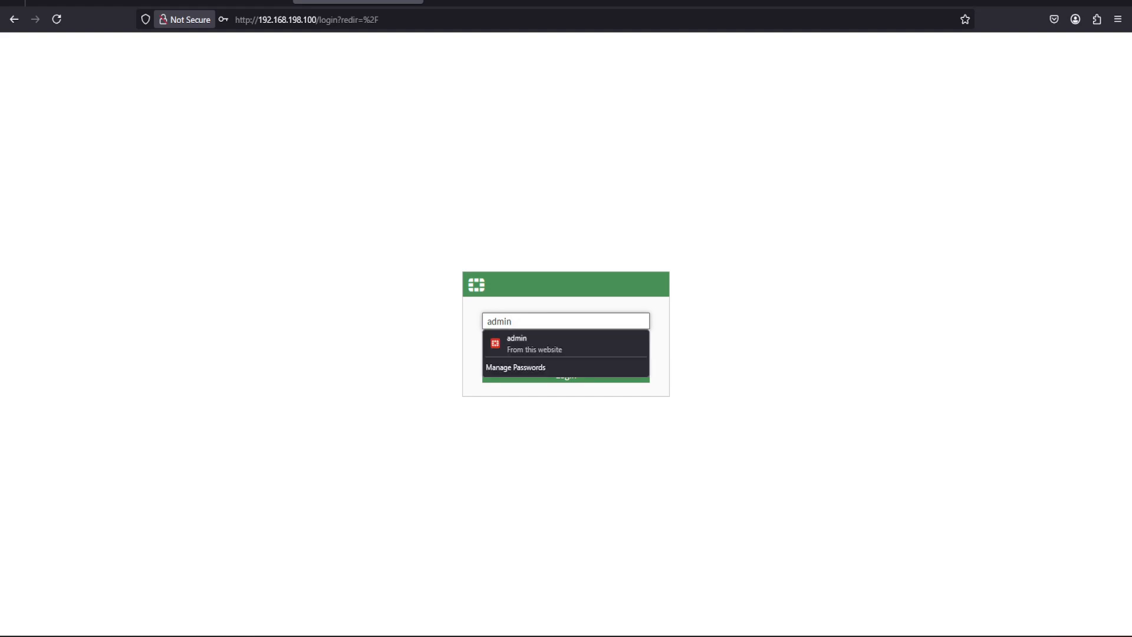
pyautogui.click(525, 339)
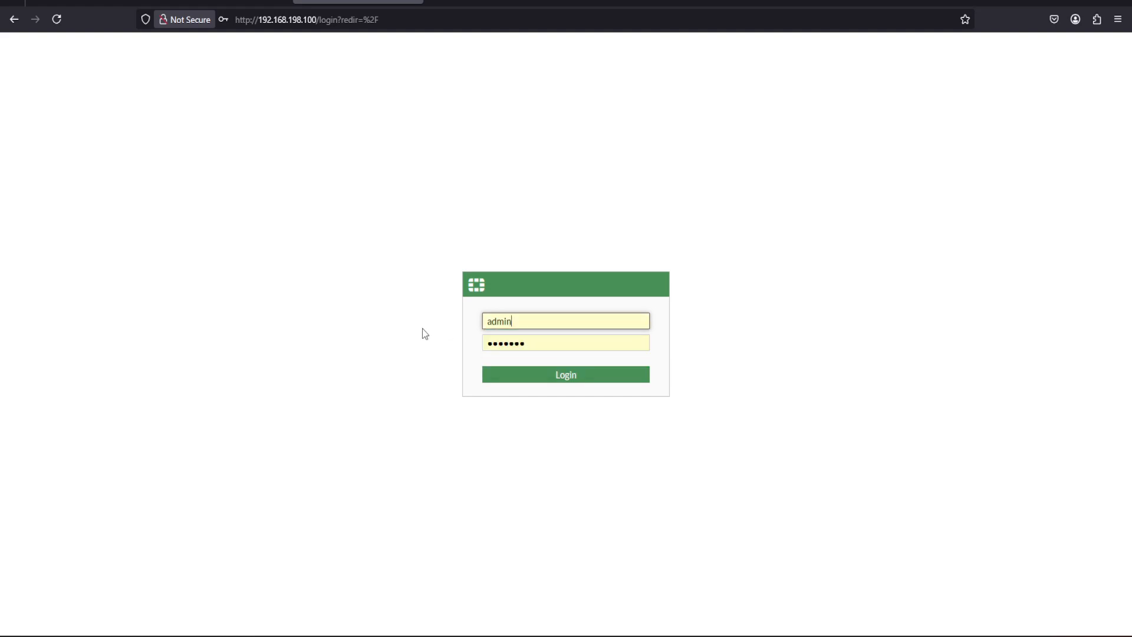
pyautogui.click(536, 380)
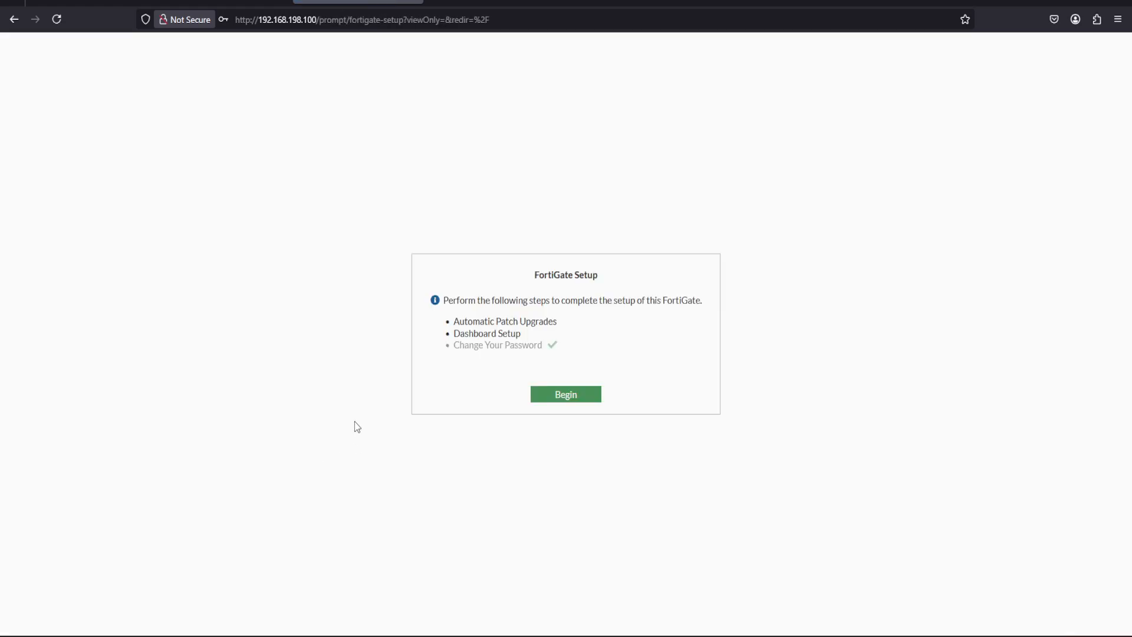
# Begin the FortiGate setup, keep automatic patch upgrades disabled, and acknowledge the choice.
pyautogui.click(566, 396)
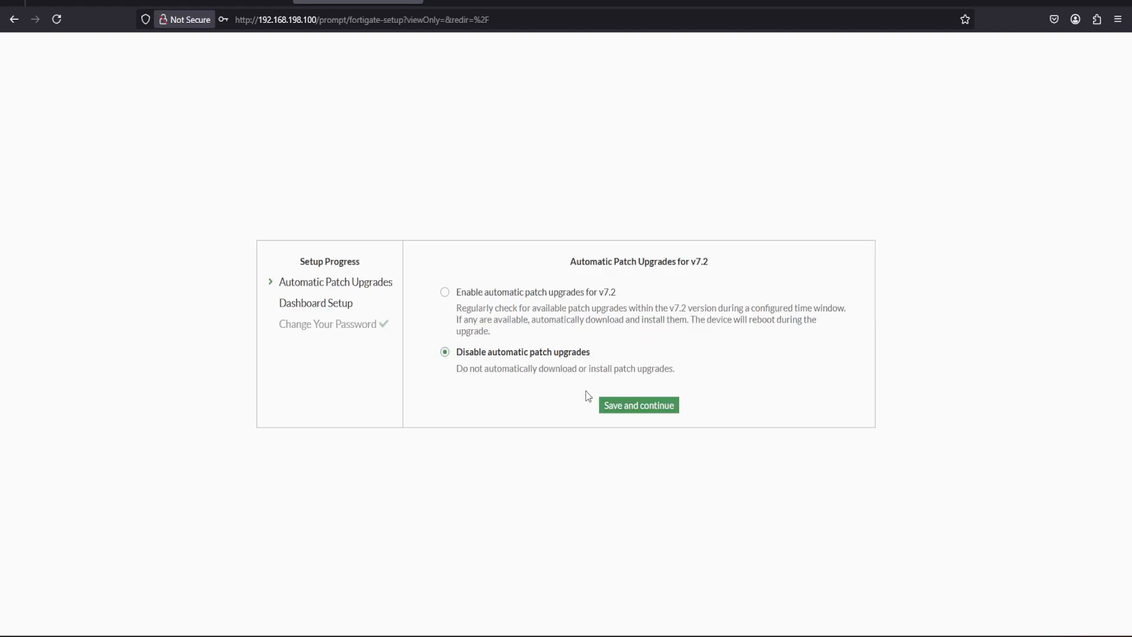
pyautogui.click(626, 404)
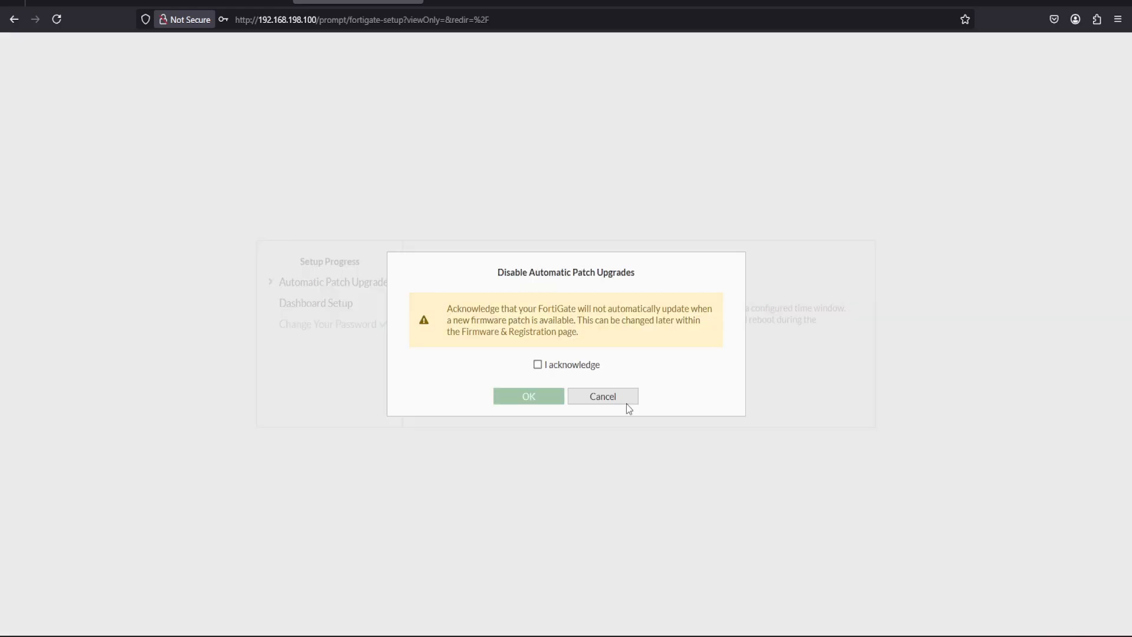
pyautogui.click(547, 366)
pyautogui.click(531, 398)
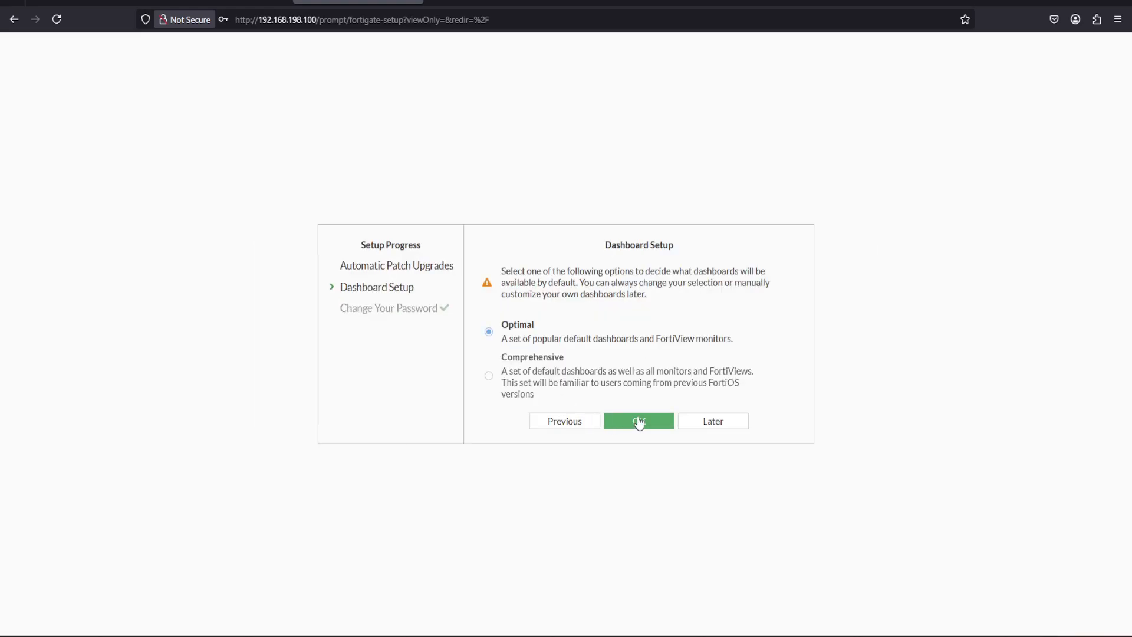
# Postpone the dashboard setup and dismiss the FortiOS 7.2.0 introduction so that it does not show again.
pyautogui.click(713, 421)
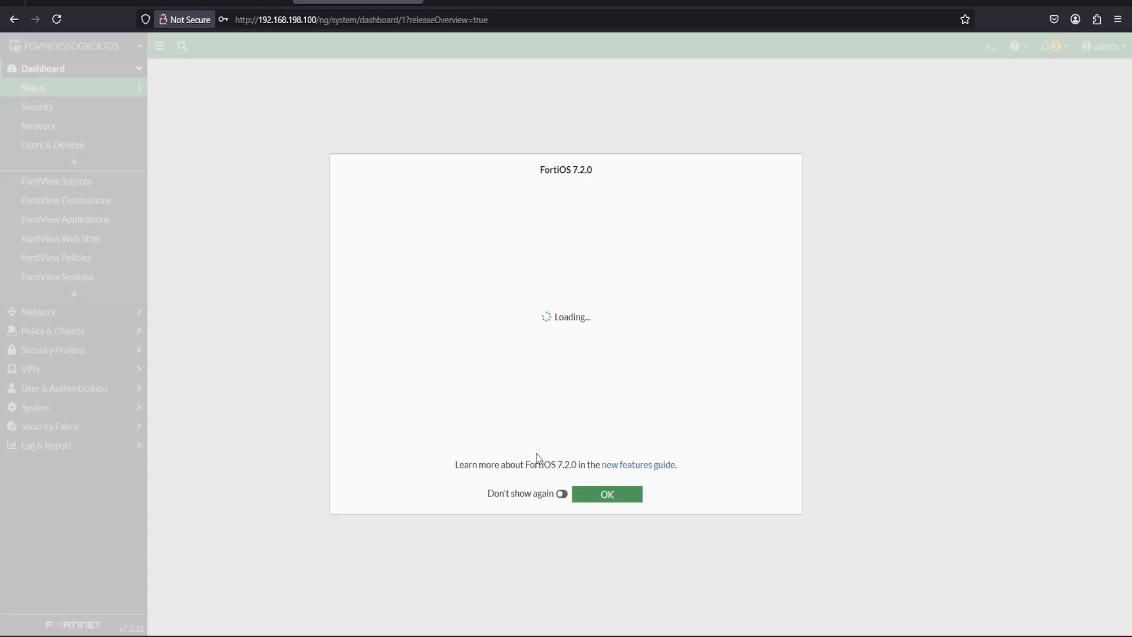
pyautogui.click(562, 494)
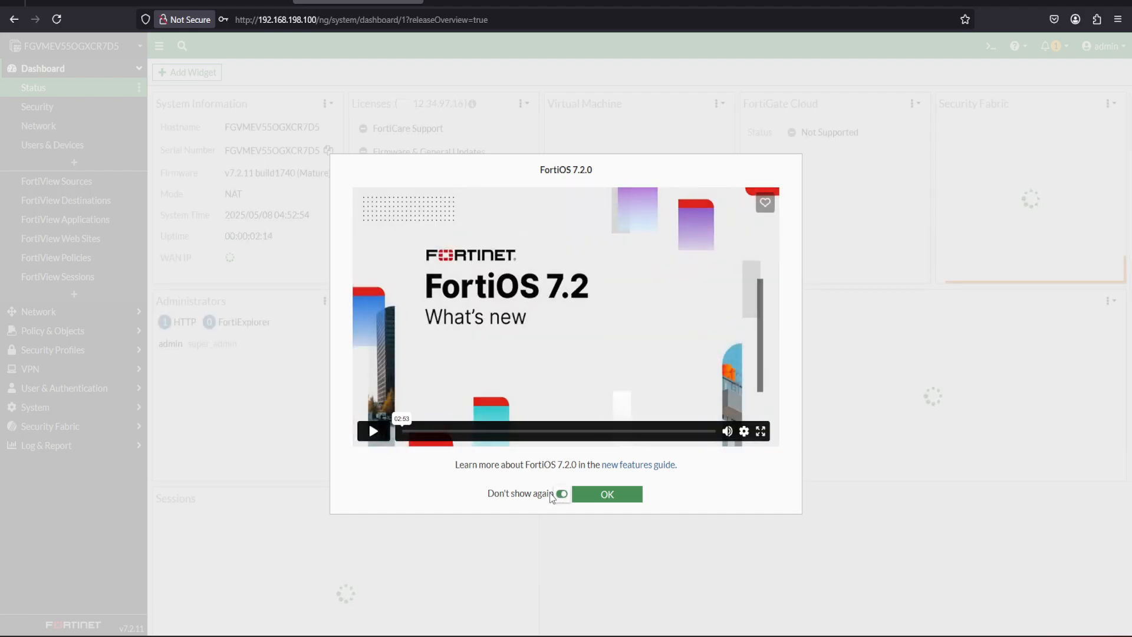
pyautogui.click(612, 500)
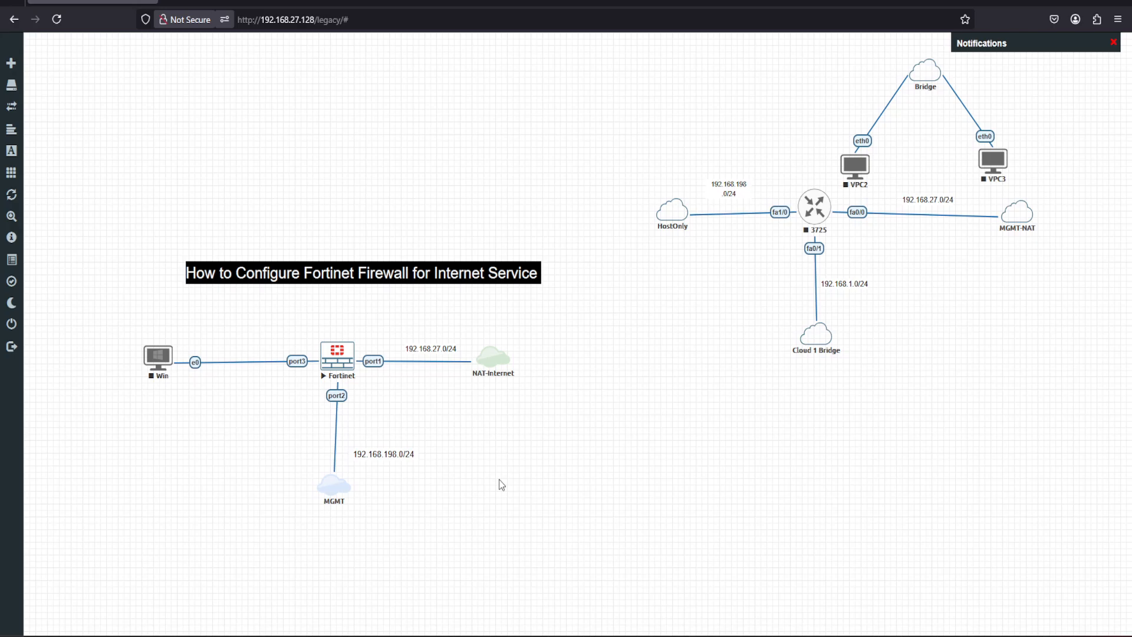
pyautogui.moveTo(525, 460); pyautogui.dragTo(529, 503)
pyautogui.moveTo(525, 465)
pyautogui.mouseDown()
pyautogui.moveTo(563, 486)
pyautogui.moveTo(531, 510)
pyautogui.mouseUp()
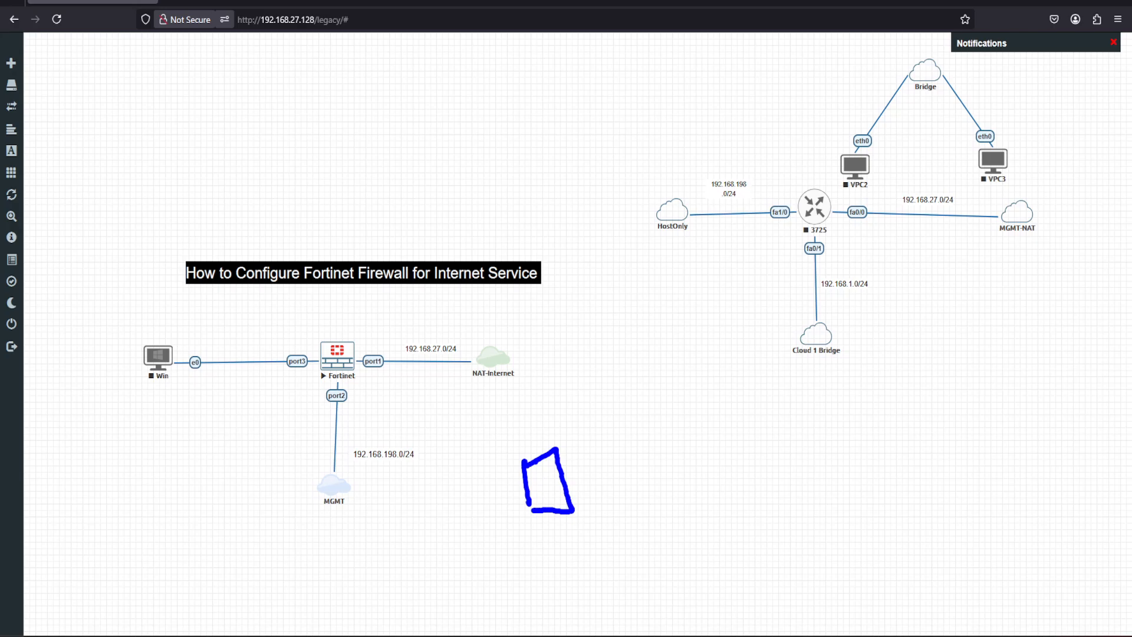
pyautogui.moveTo(533, 459)
pyautogui.mouseDown()
pyautogui.moveTo(389, 333)
pyautogui.moveTo(354, 342)
pyautogui.mouseUp()
pyautogui.moveTo(371, 428)
pyautogui.mouseDown()
pyautogui.moveTo(359, 475)
pyautogui.moveTo(430, 451)
pyautogui.moveTo(373, 429)
pyautogui.mouseUp()
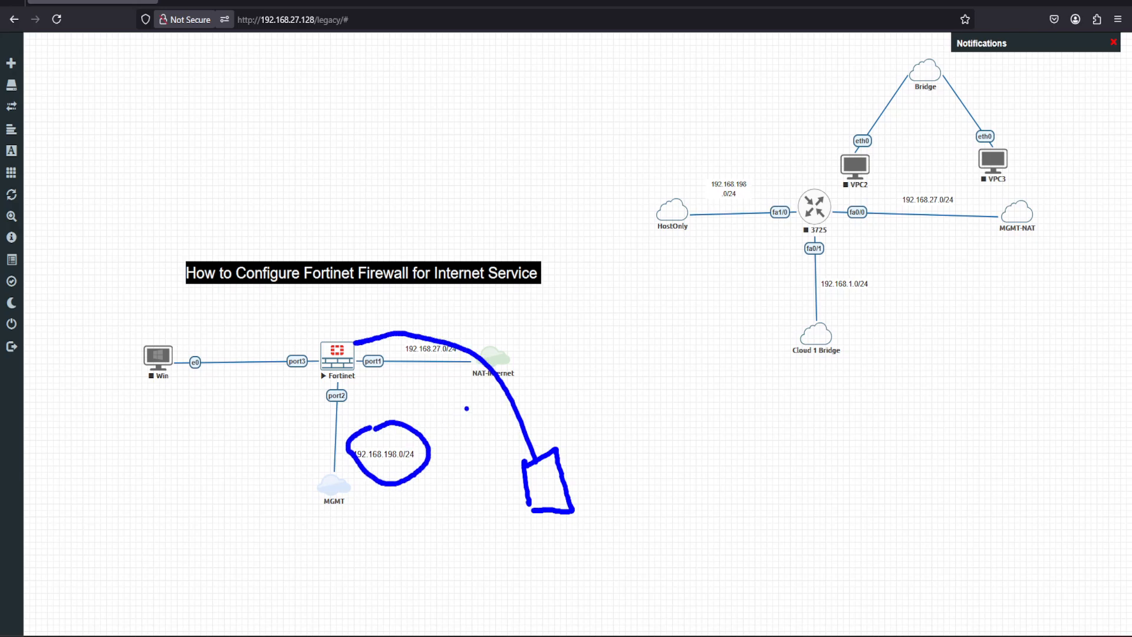
pyautogui.moveTo(482, 403)
pyautogui.mouseDown()
pyautogui.moveTo(549, 401)
pyautogui.moveTo(498, 424)
pyautogui.mouseUp()
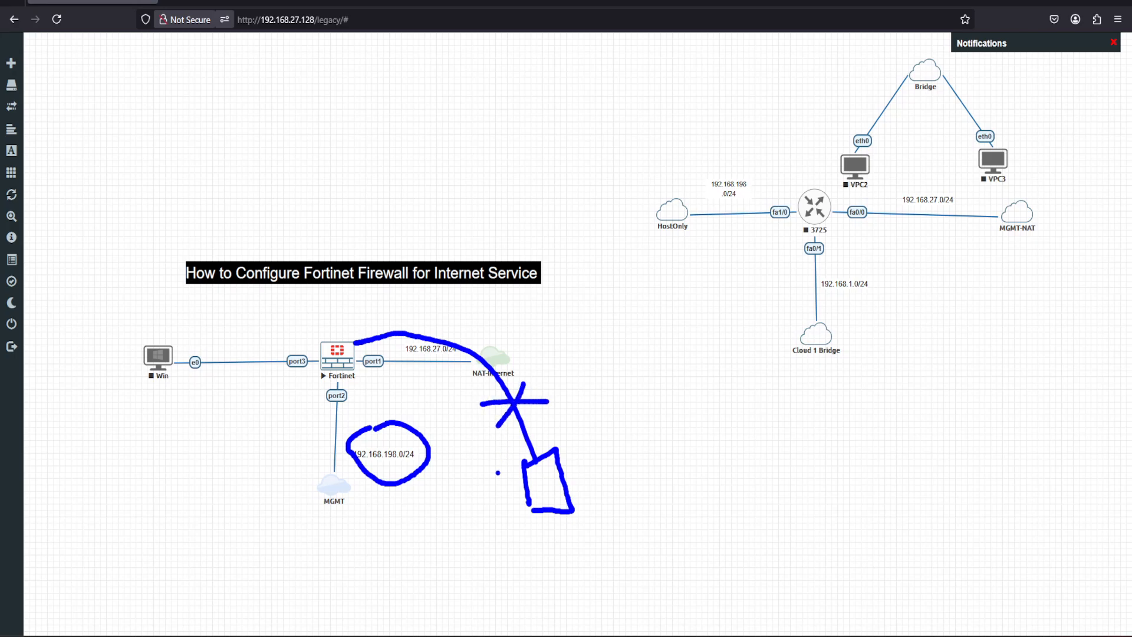
pyautogui.moveTo(454, 522)
pyautogui.mouseDown()
pyautogui.moveTo(457, 538)
pyautogui.moveTo(451, 520)
pyautogui.moveTo(491, 503)
pyautogui.moveTo(463, 533)
pyautogui.moveTo(490, 537)
pyautogui.moveTo(548, 510)
pyautogui.mouseUp()
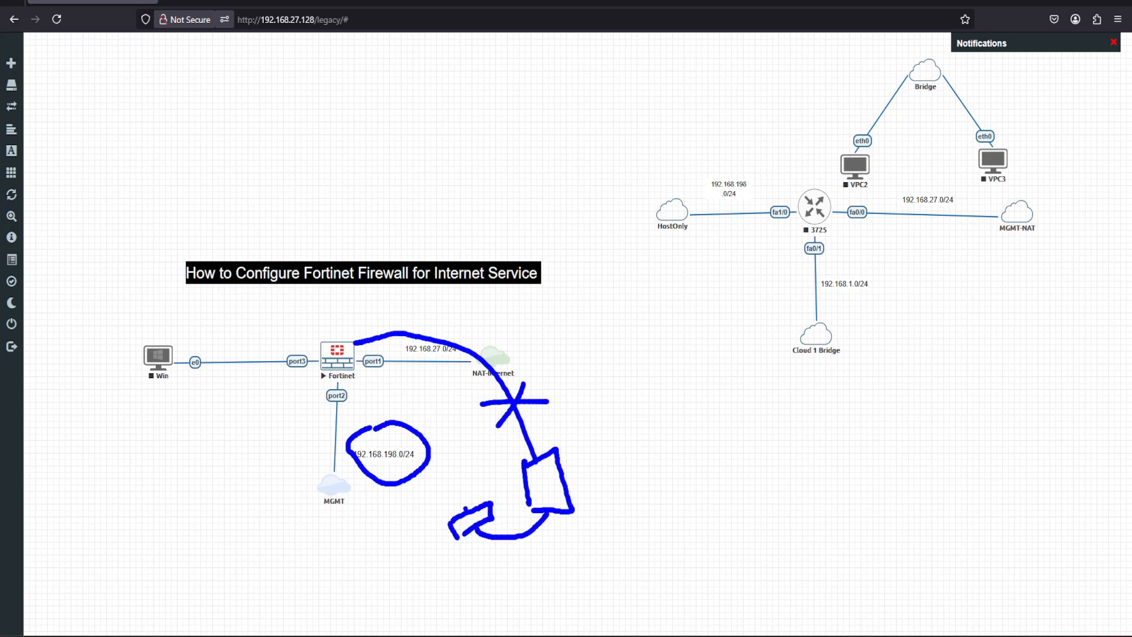
pyautogui.moveTo(465, 508)
pyautogui.mouseDown()
pyautogui.moveTo(439, 429)
pyautogui.moveTo(354, 374)
pyautogui.mouseUp()
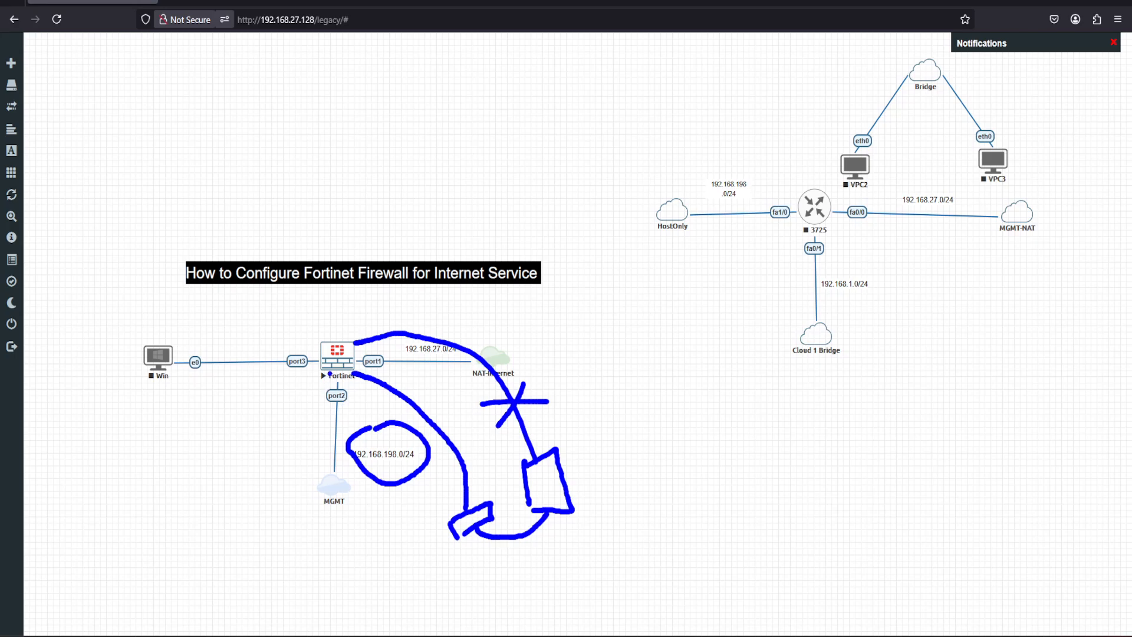
pyautogui.moveTo(339, 379)
pyautogui.mouseDown()
pyautogui.moveTo(309, 393)
pyautogui.moveTo(328, 422)
pyautogui.moveTo(361, 394)
pyautogui.moveTo(333, 378)
pyautogui.mouseUp()
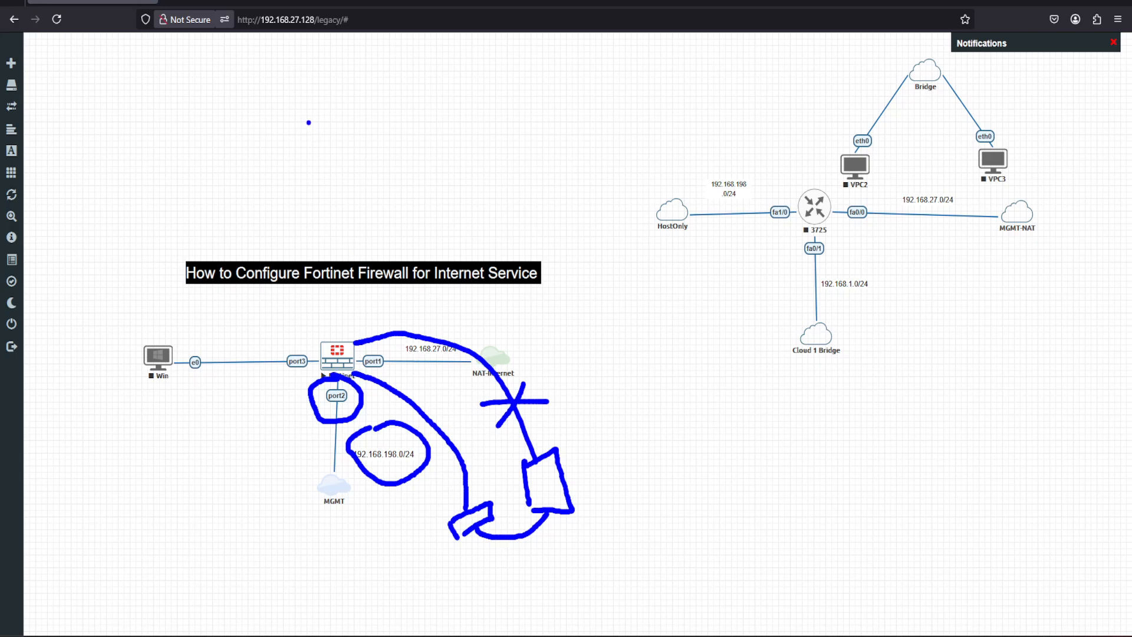
pyautogui.moveTo(245, 37)
pyautogui.mouseDown()
pyautogui.moveTo(312, 43)
pyautogui.moveTo(231, 47)
pyautogui.mouseUp()
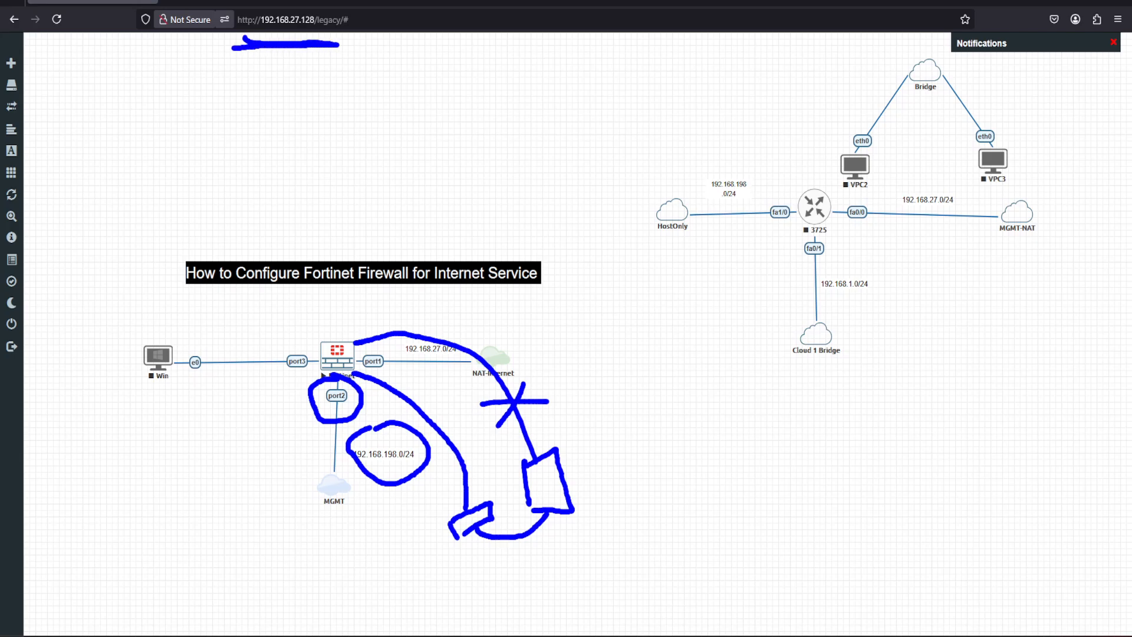
pyautogui.click(305, 36)
pyautogui.press('Escape')
# Return to the firewall's web interface, open its network interface list, and check the ports against the EVE-NG topology.
pyautogui.click(336, 2)
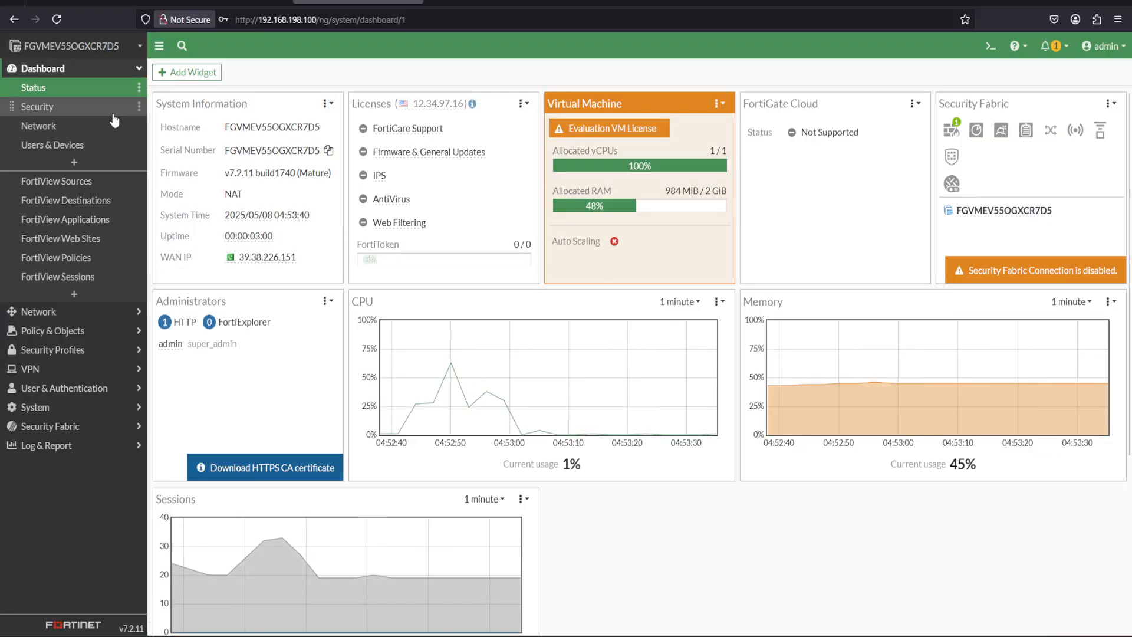
pyautogui.click(77, 69)
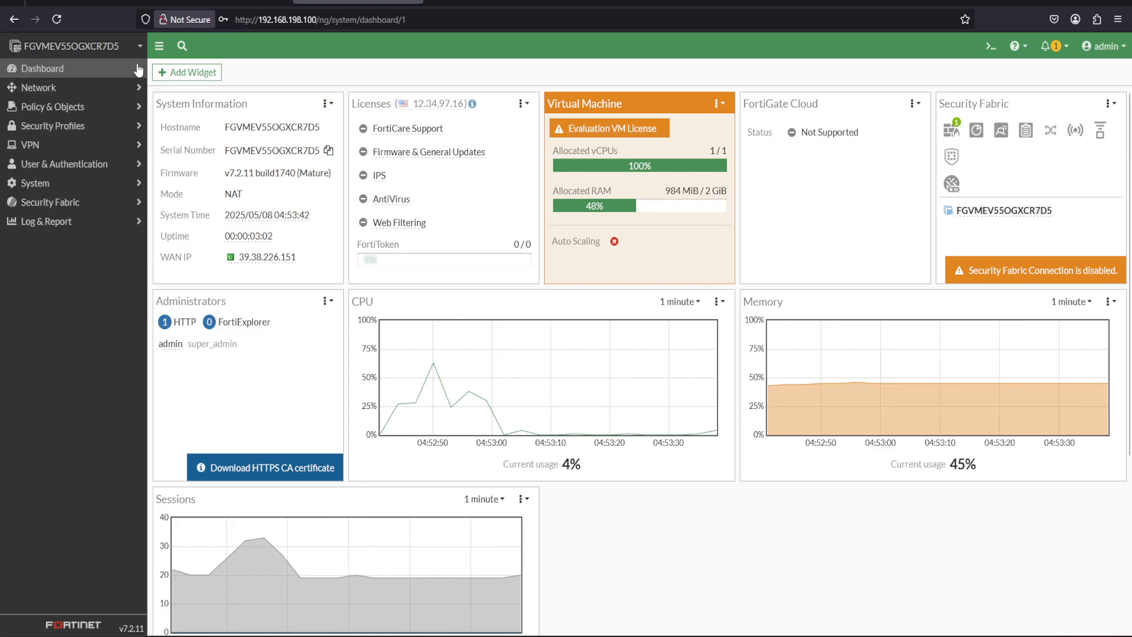
pyautogui.click(44, 92)
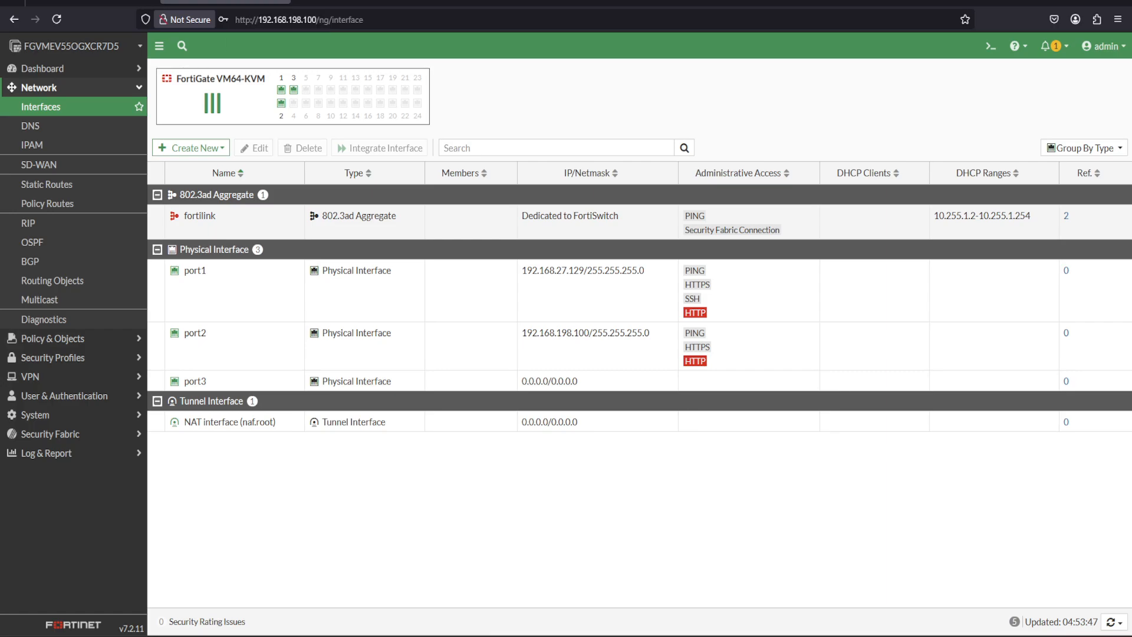
pyautogui.click(93, 2)
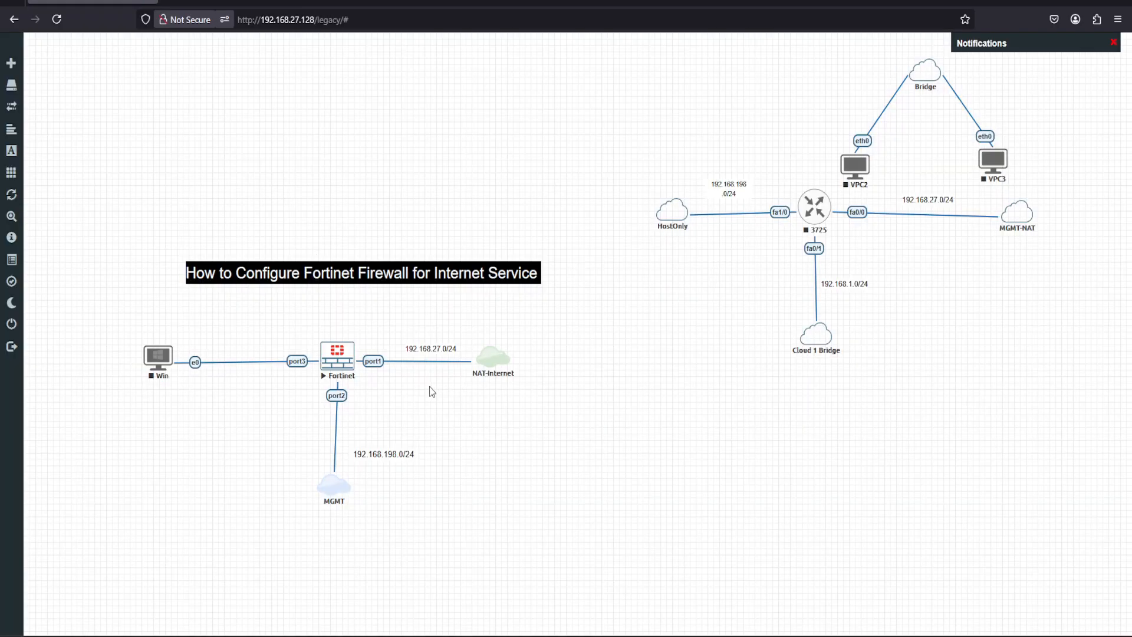
pyautogui.click(226, 2)
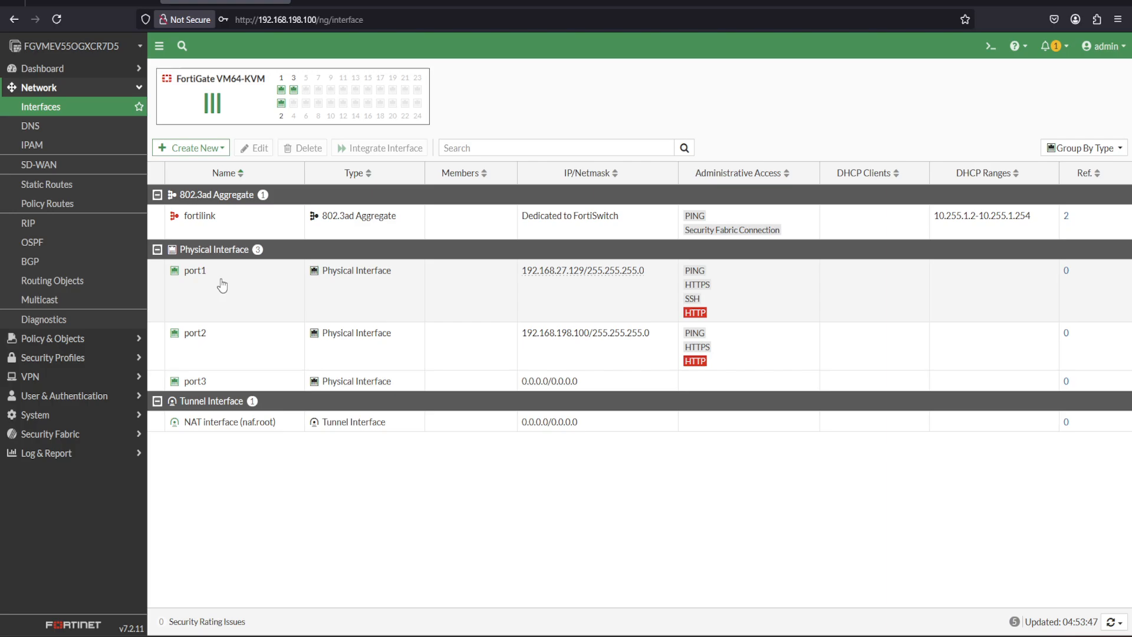
# Edit the port1 interface, giving it the alias WAN and the role WAN.
pyautogui.doubleClick(222, 282)
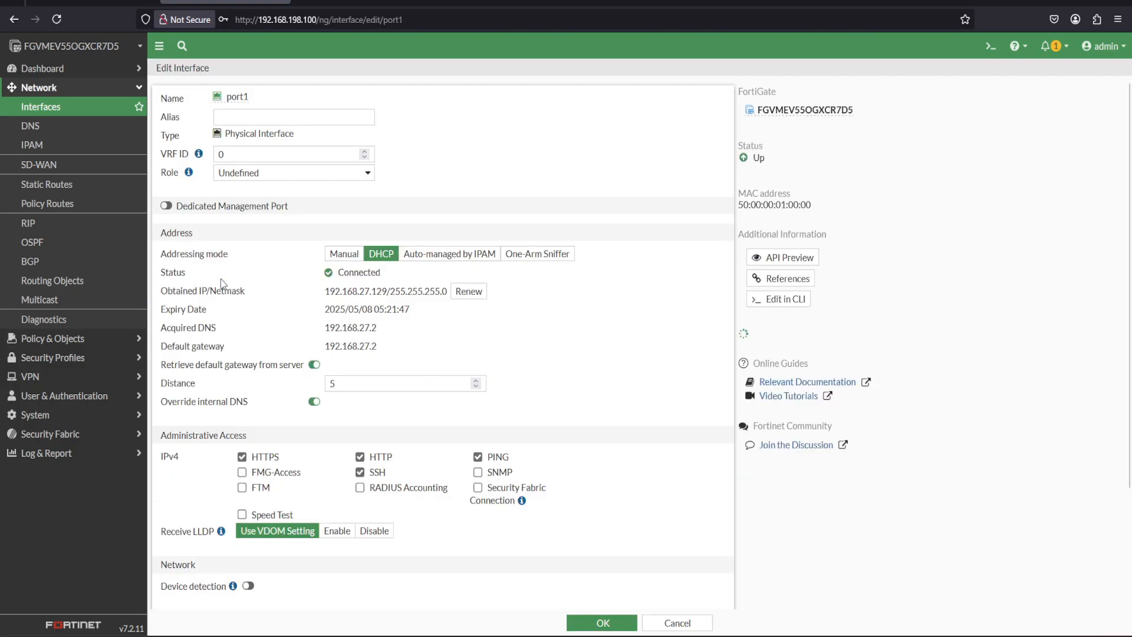
pyautogui.click(243, 118)
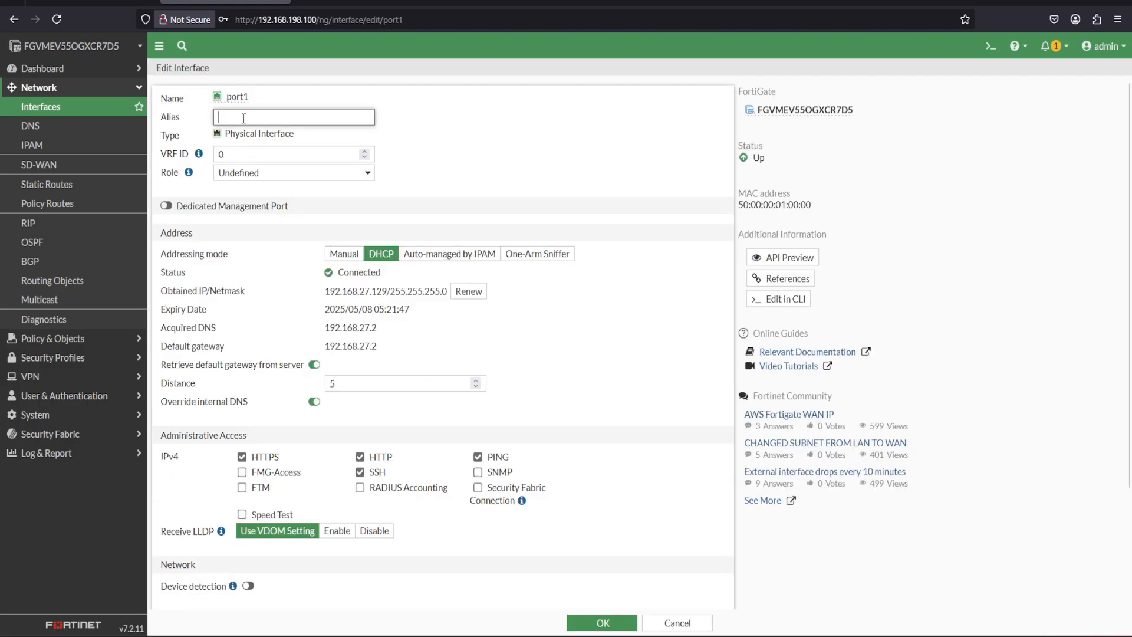
pyautogui.write('WAN')
pyautogui.click(366, 173)
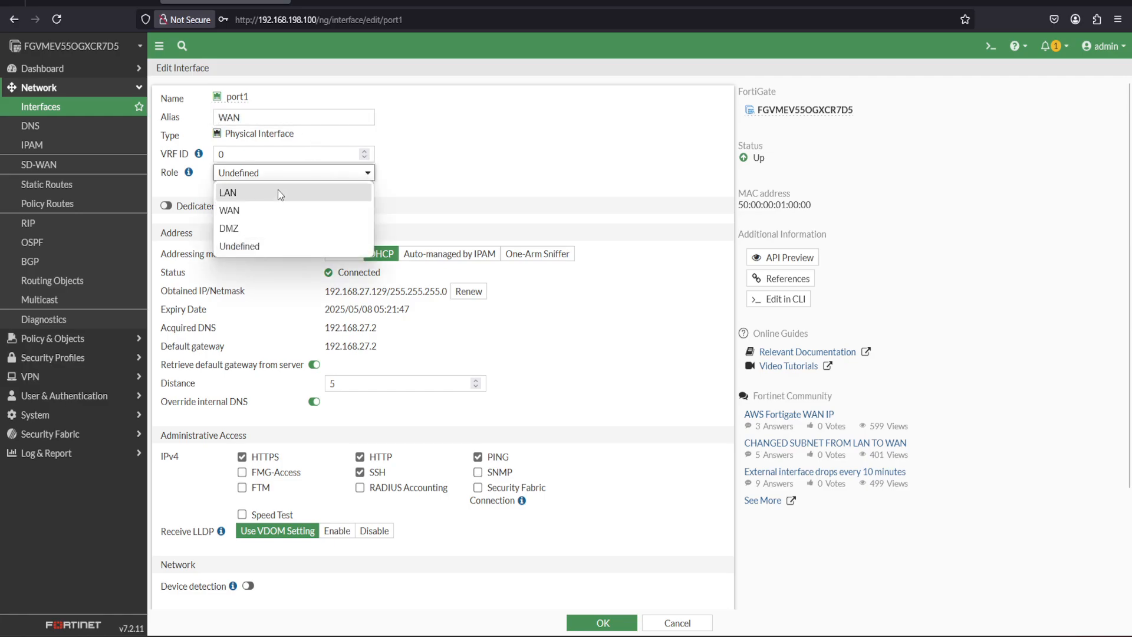
pyautogui.click(249, 214)
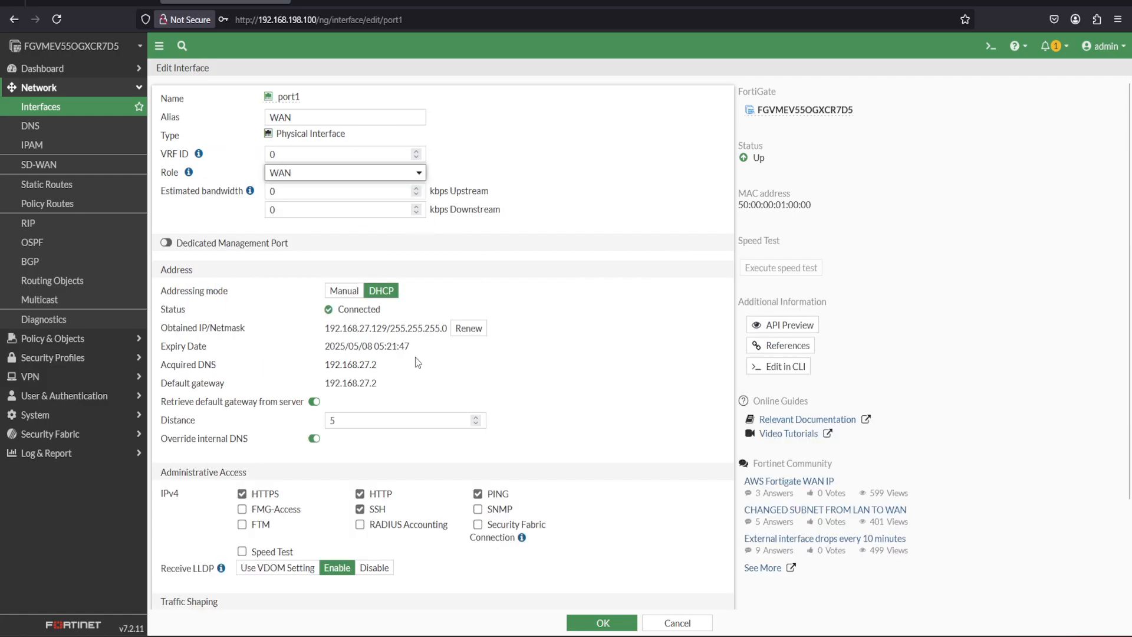
# Disable HTTPS, SSH, HTTP and PING administrative access on port1 and save the interface.
pyautogui.scroll(-3, 548, 250)
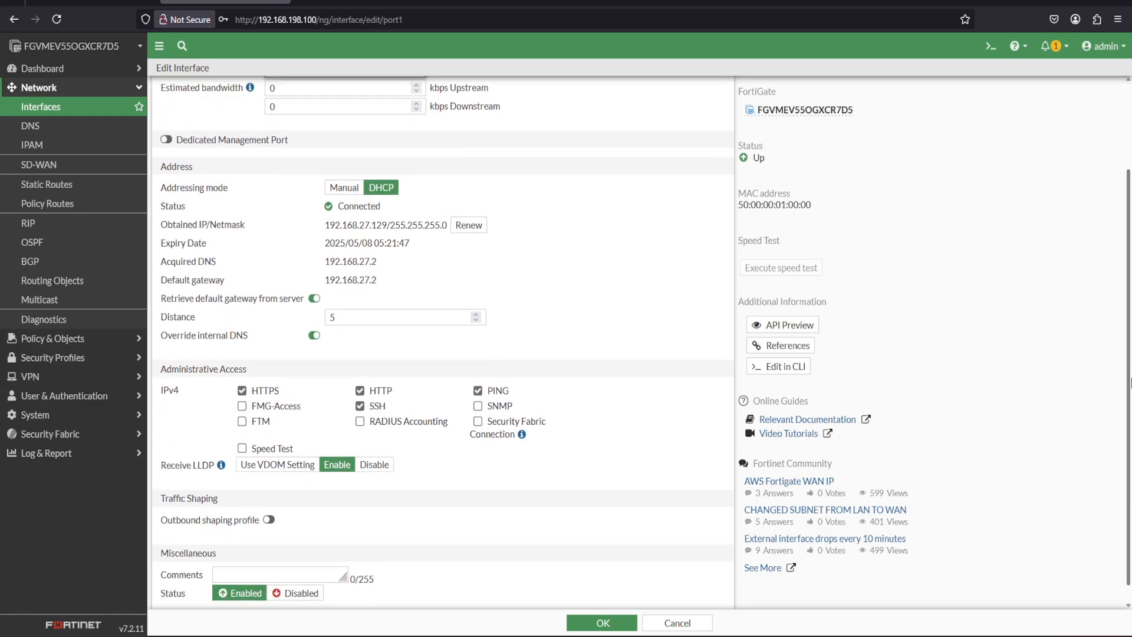
pyautogui.click(242, 389)
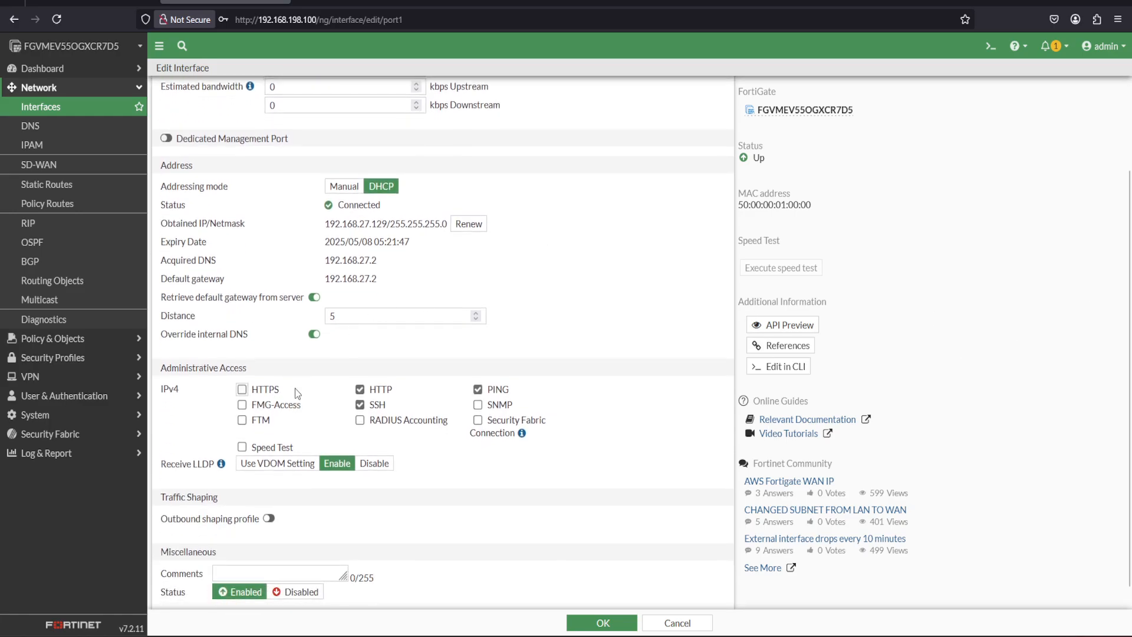
pyautogui.click(359, 404)
pyautogui.click(359, 389)
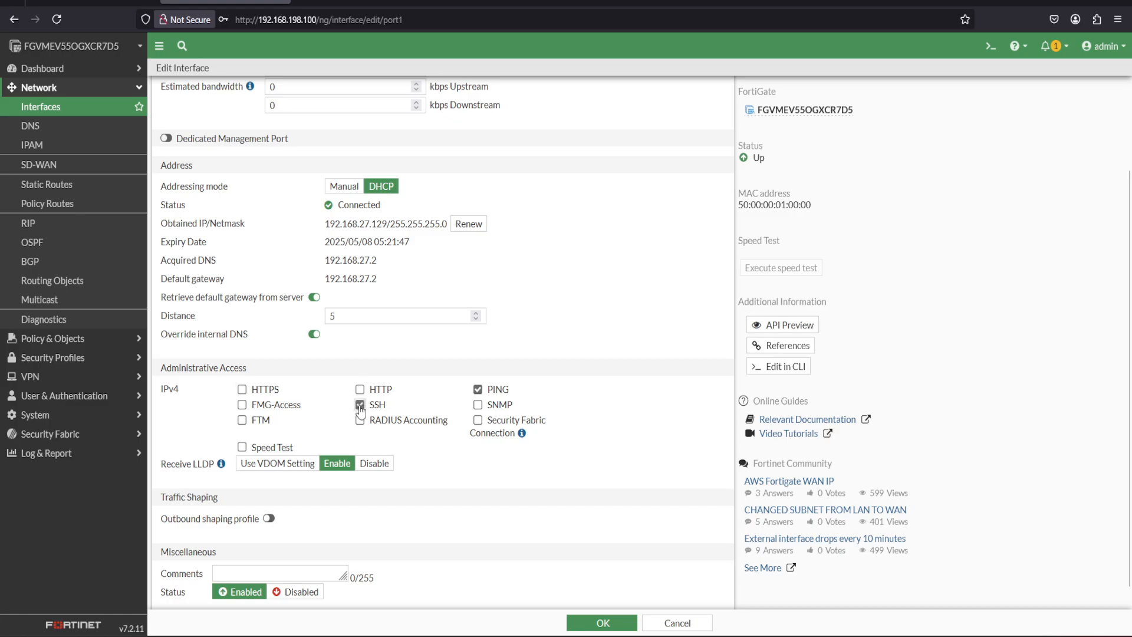
pyautogui.click(478, 390)
pyautogui.scroll(-1, 1130, 361)
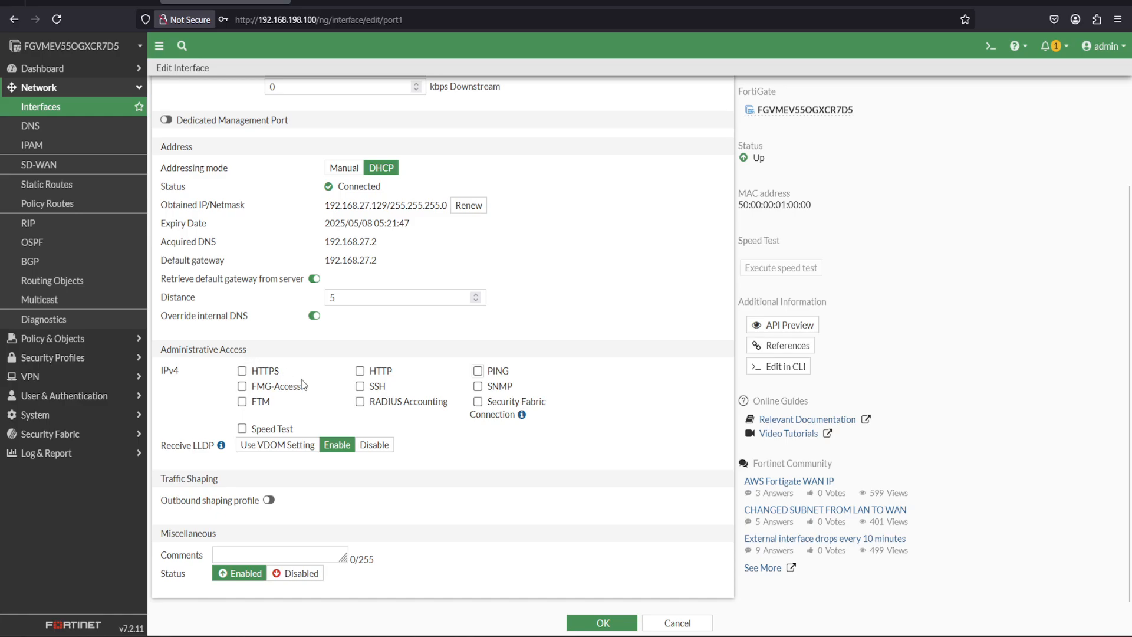
pyautogui.click(594, 623)
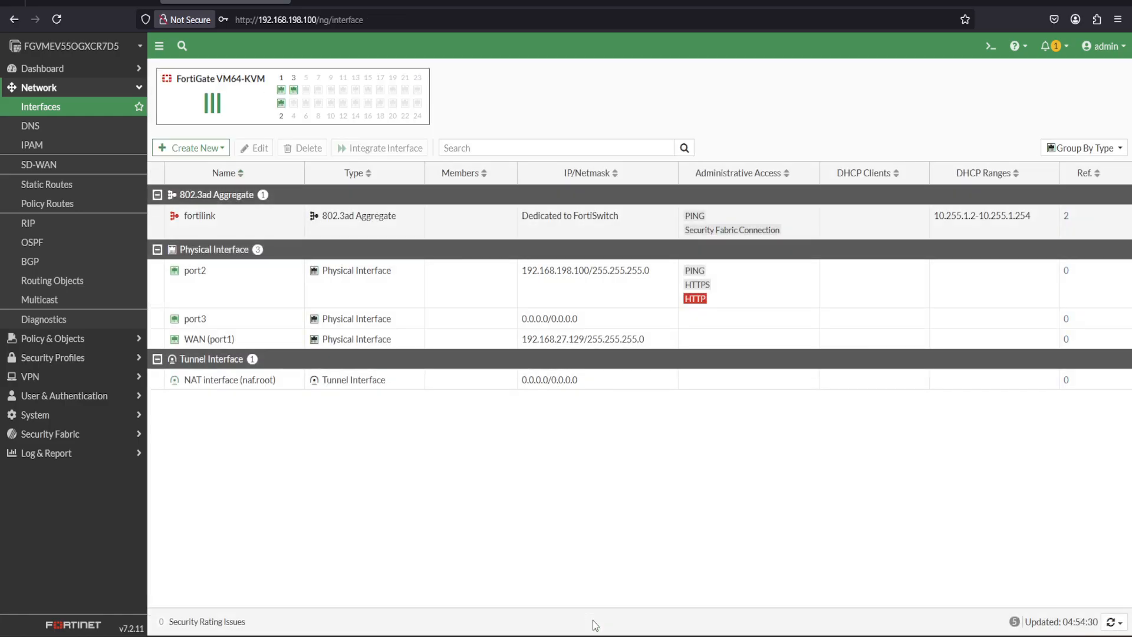
# Check the lab topology in EVE-NG, then edit the firewall's port3 interface, giving it the alias LAN and the role LAN.
pyautogui.click(113, 2)
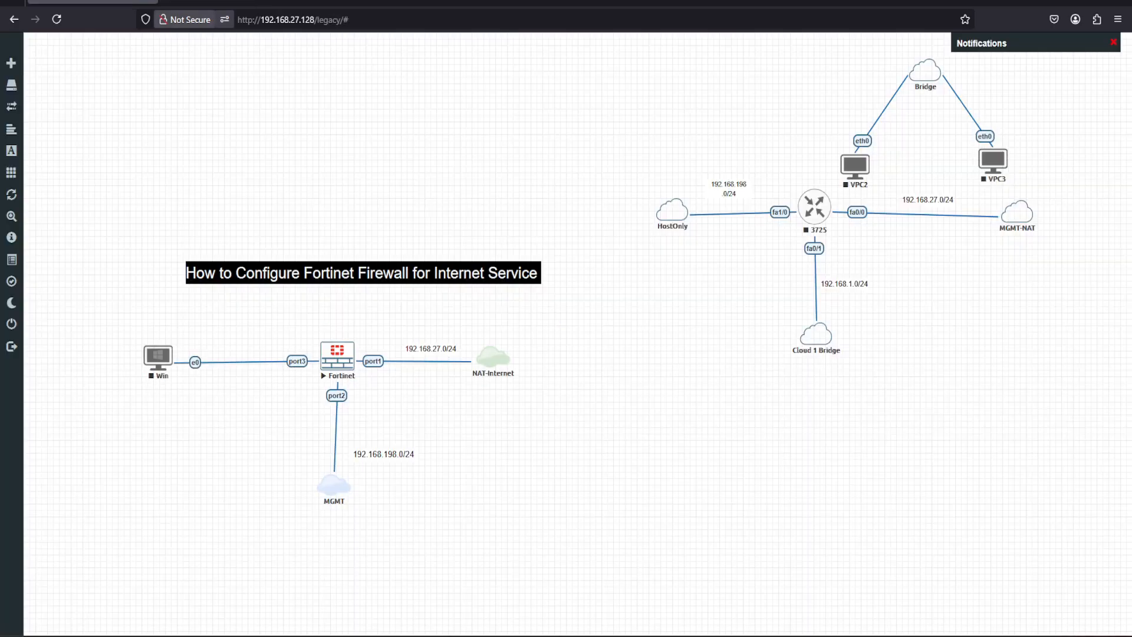
pyautogui.click(207, 1)
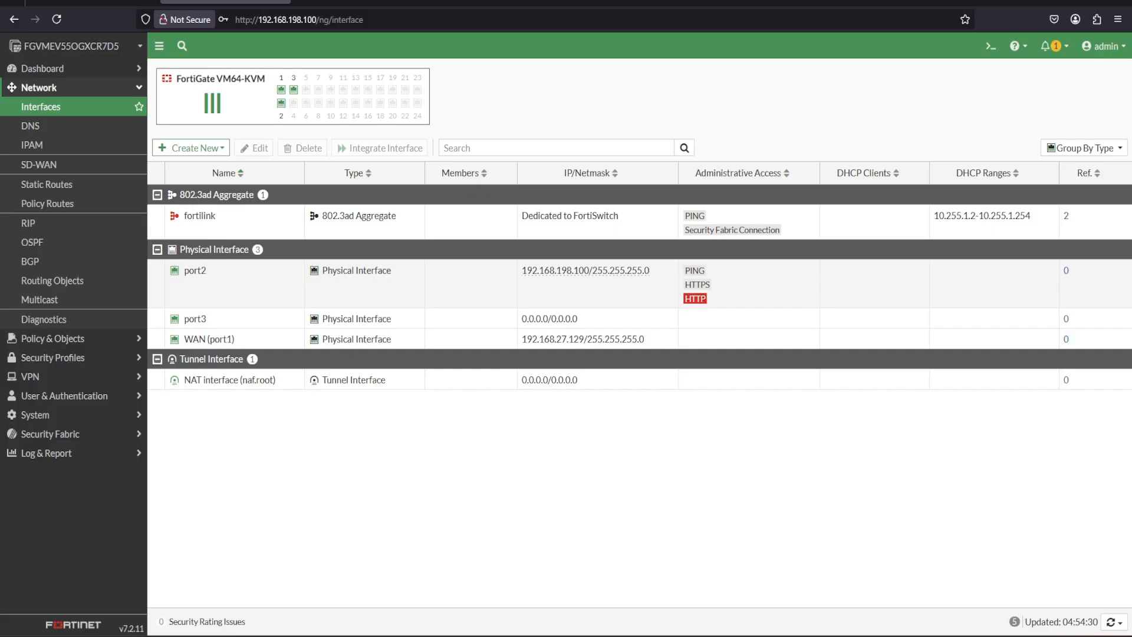
pyautogui.click(217, 321)
pyautogui.click(257, 148)
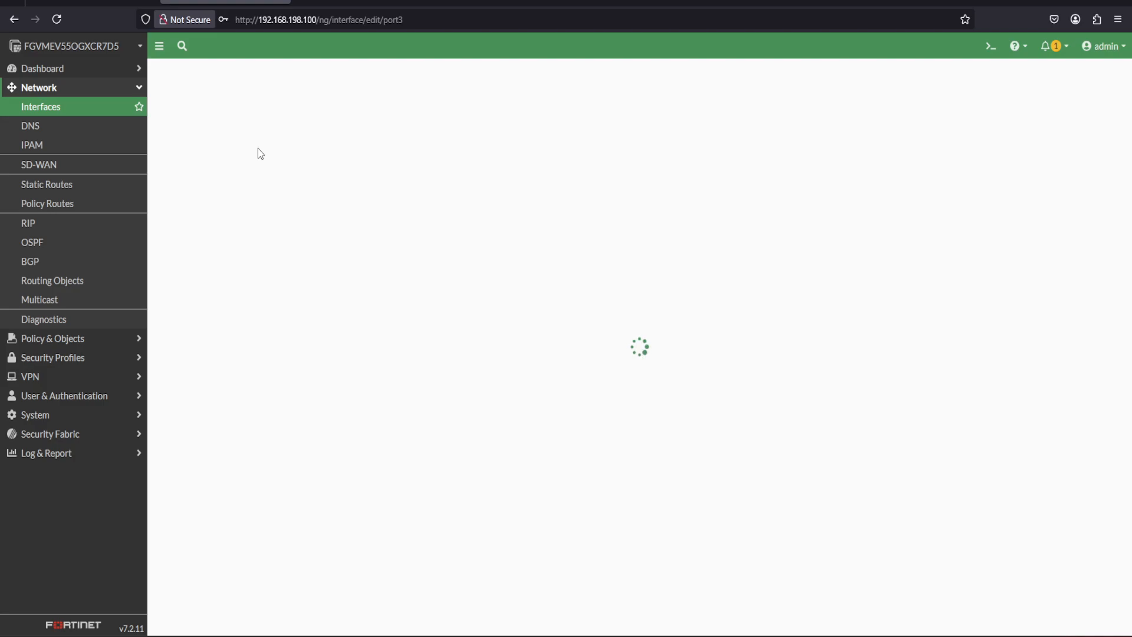
pyautogui.click(261, 117)
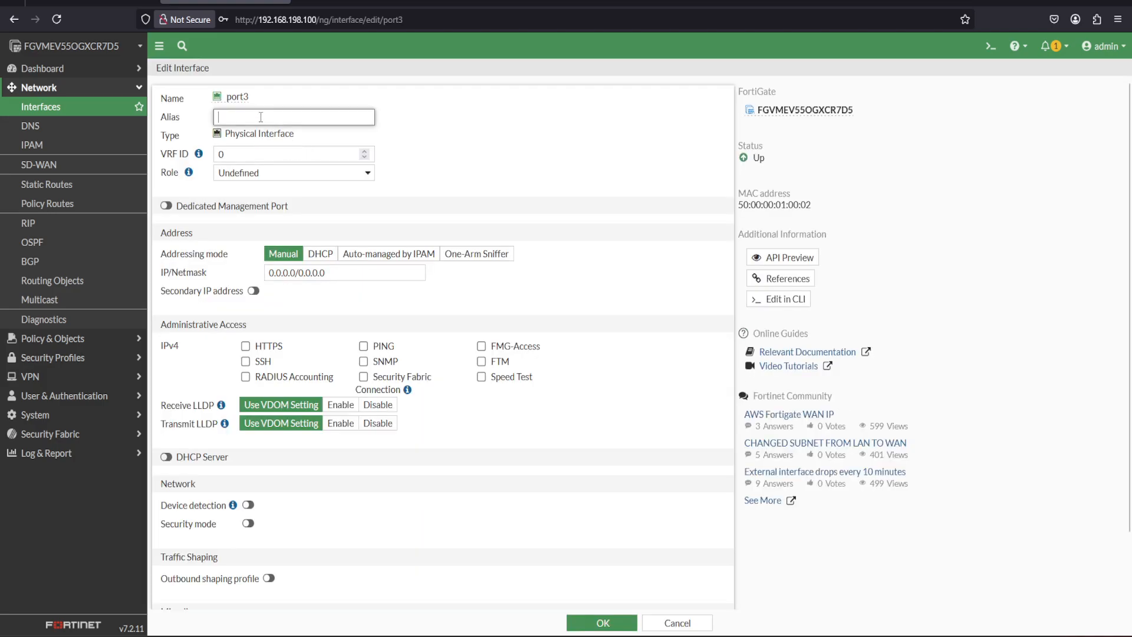
pyautogui.write('LAN')
pyautogui.click(366, 172)
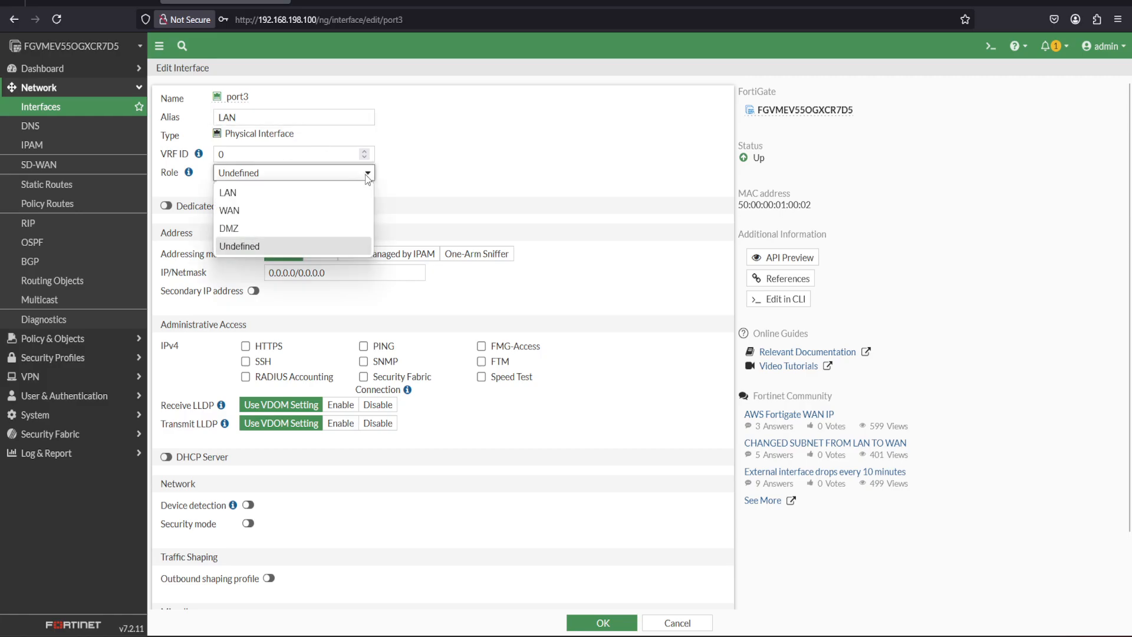
pyautogui.click(265, 189)
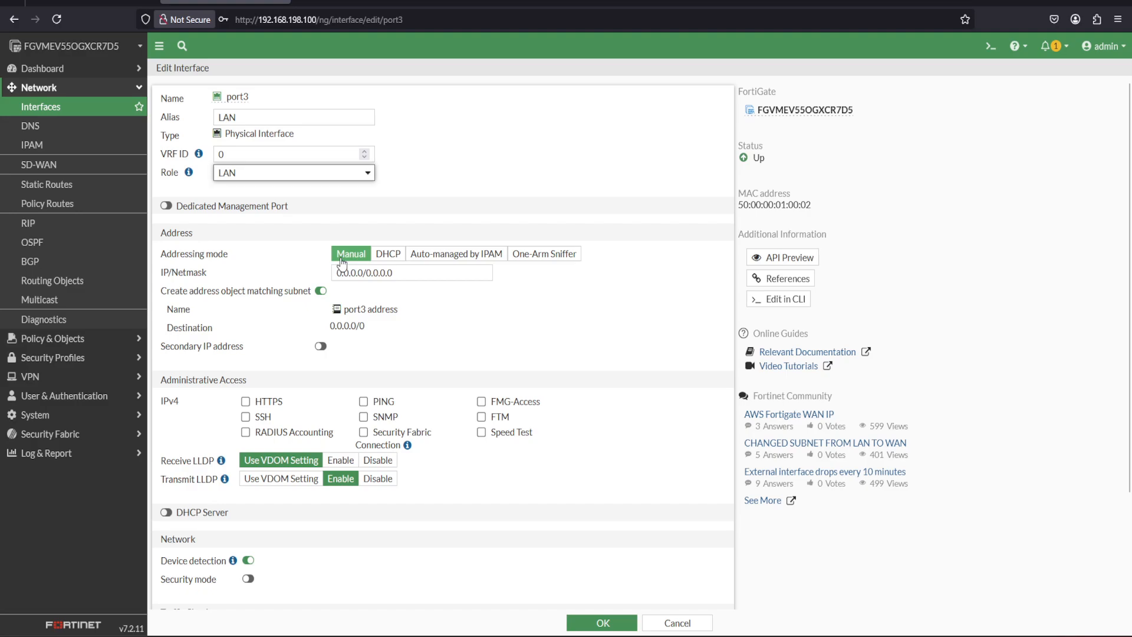
# Set port3's manual IP/netmask to 10.10.10.254/24.
pyautogui.moveTo(410, 276); pyautogui.dragTo(328, 278)
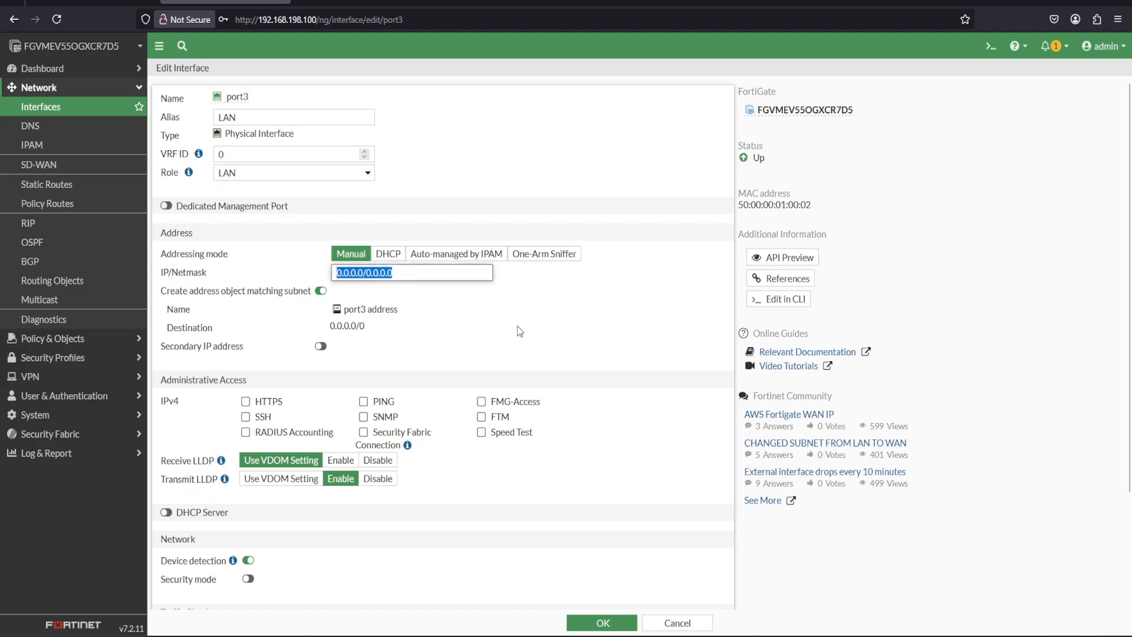
pyautogui.write('1')
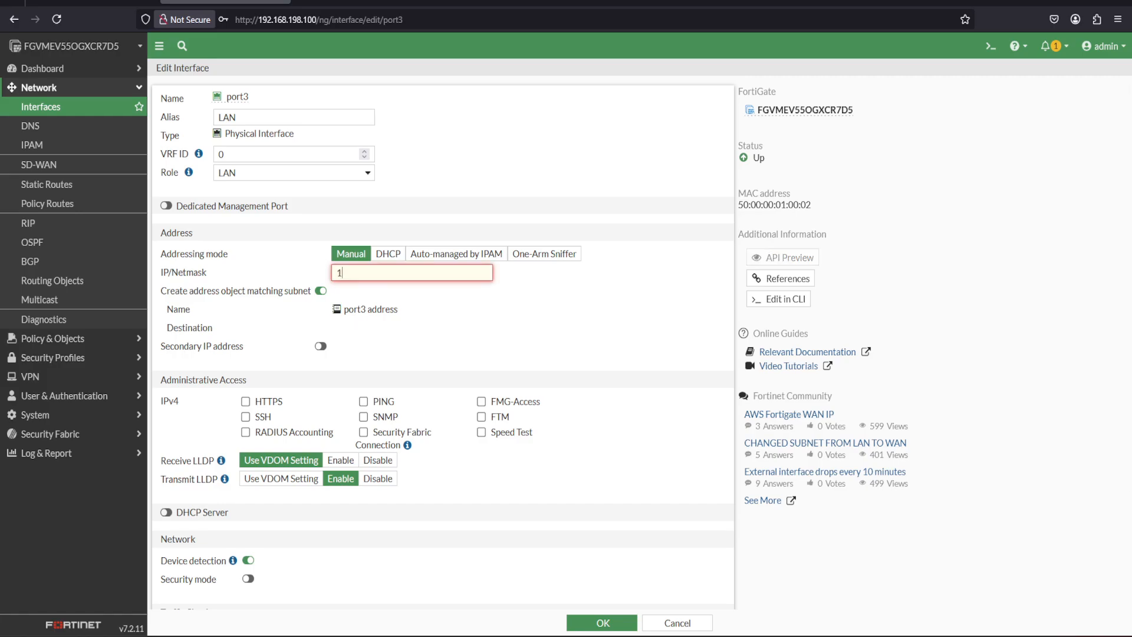
pyautogui.write('0.10.10.10/24')
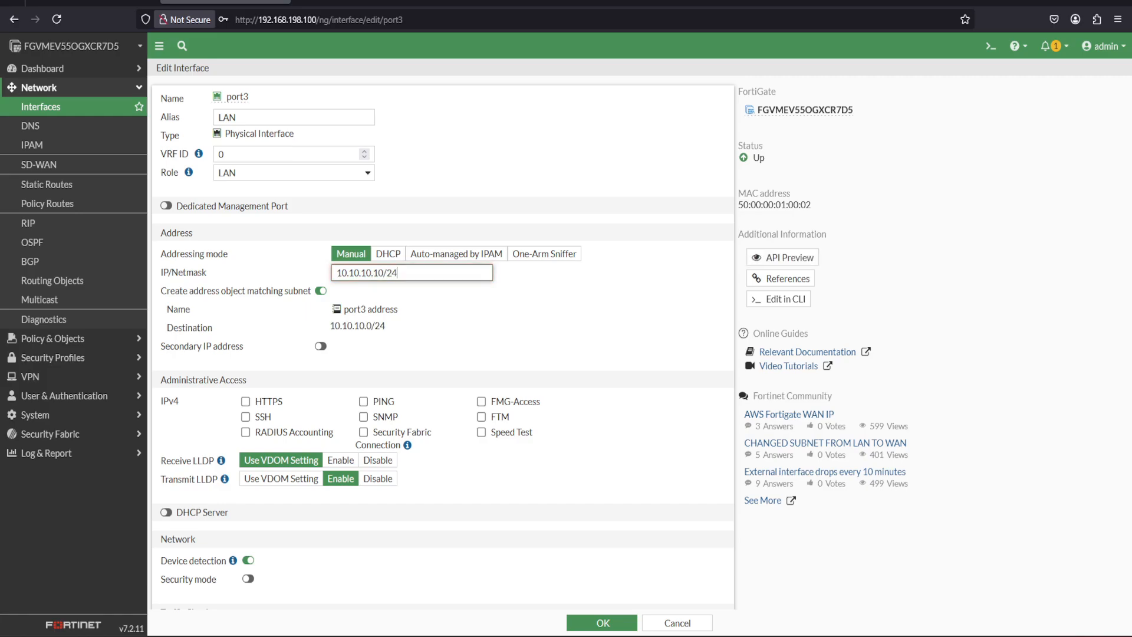
pyautogui.press('BackSpace')
pyautogui.press('BackSpace')
pyautogui.write('254')
pyautogui.click(528, 316)
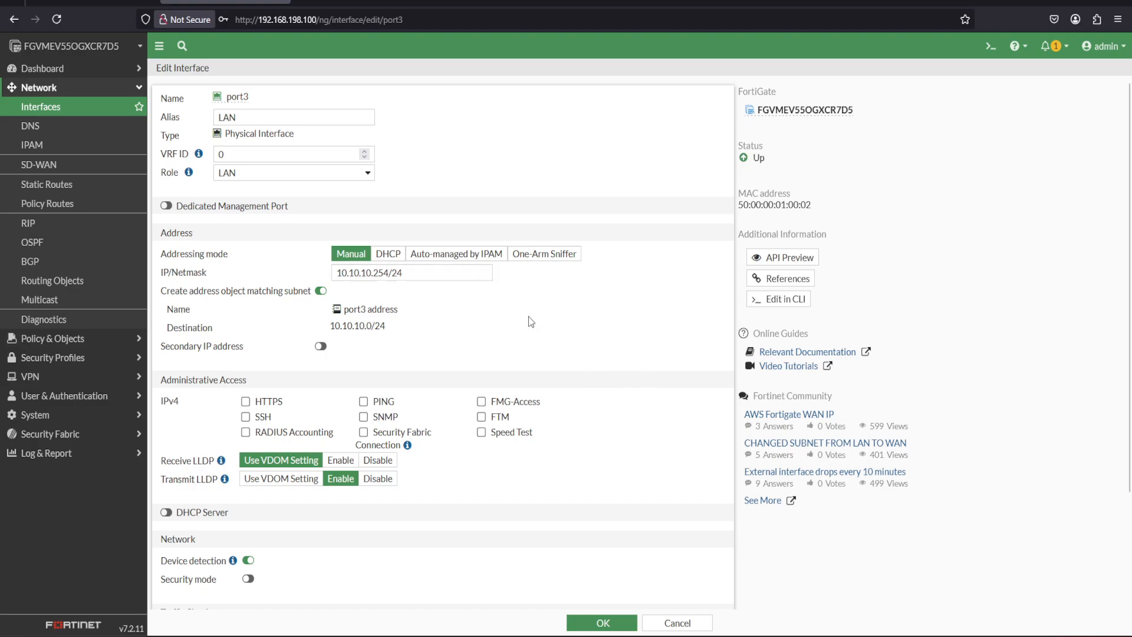
# Allow PING administrative access on port3, enable its DHCP server with the default range, and save the interface.
pyautogui.scroll(-2, 1131, 262)
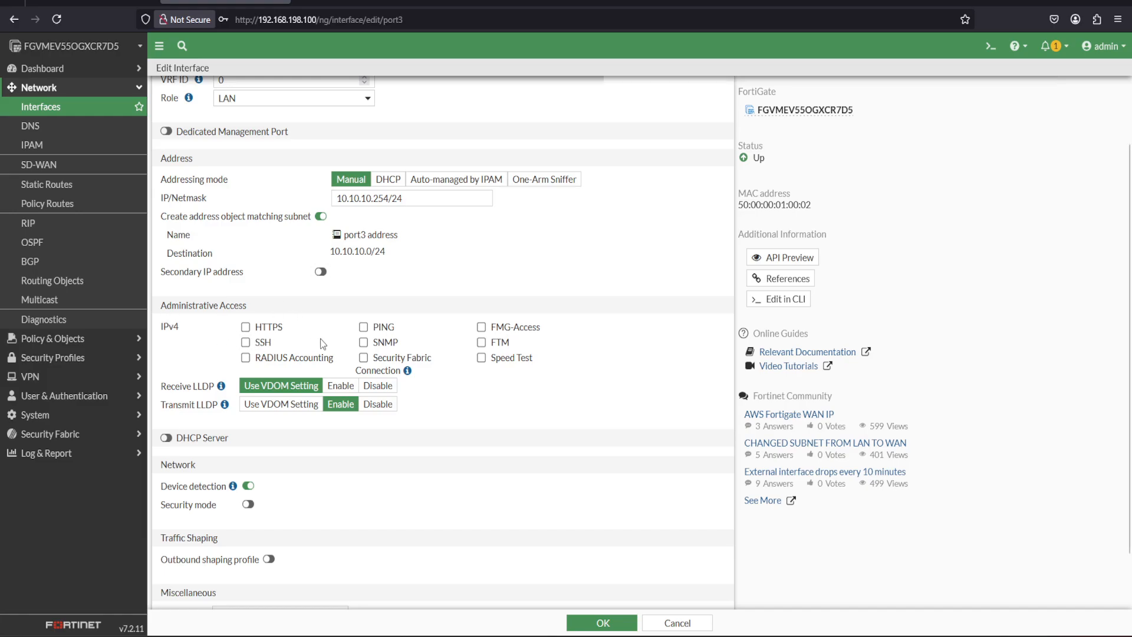
pyautogui.click(364, 328)
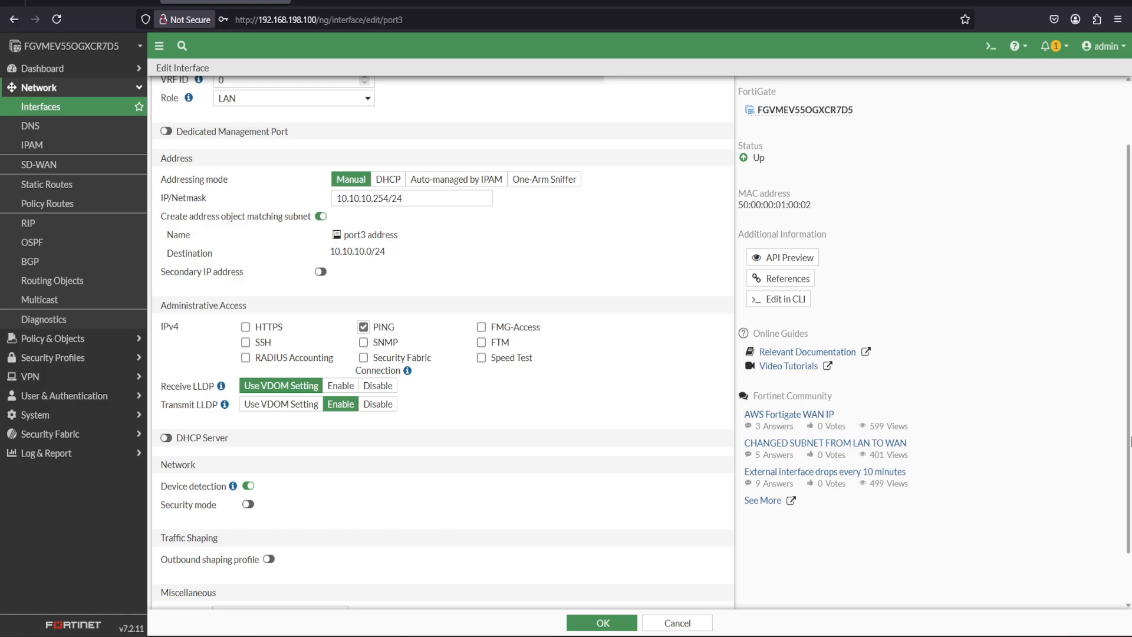
pyautogui.moveTo(1130, 436); pyautogui.dragTo(1130, 477)
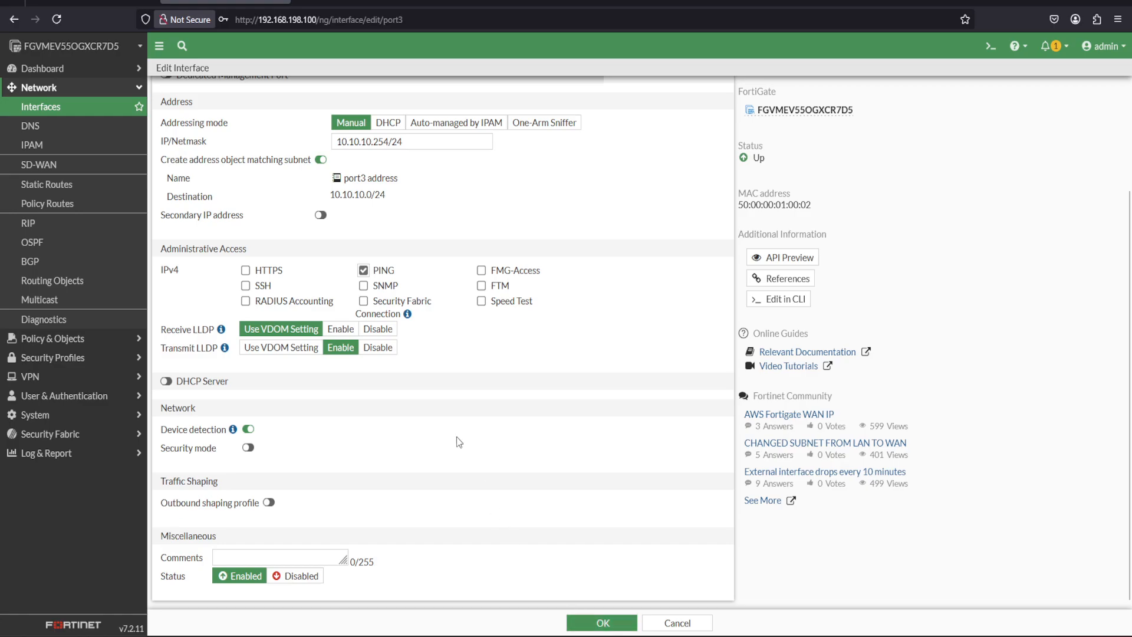
pyautogui.click(165, 382)
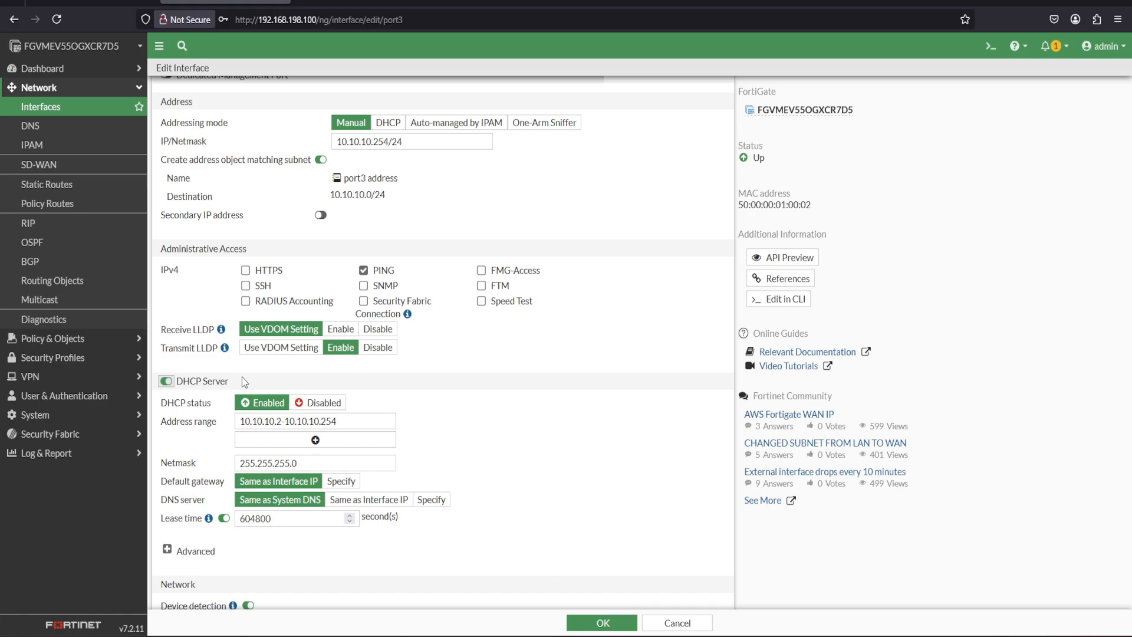
pyautogui.moveTo(1130, 279); pyautogui.dragTo(1130, 327)
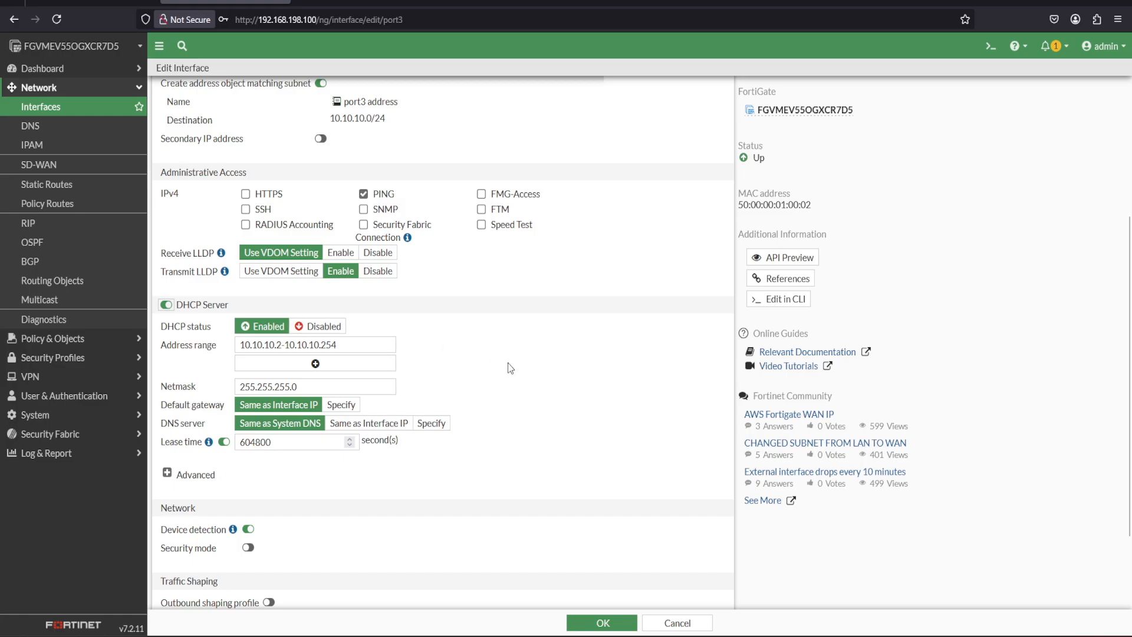
pyautogui.click(581, 623)
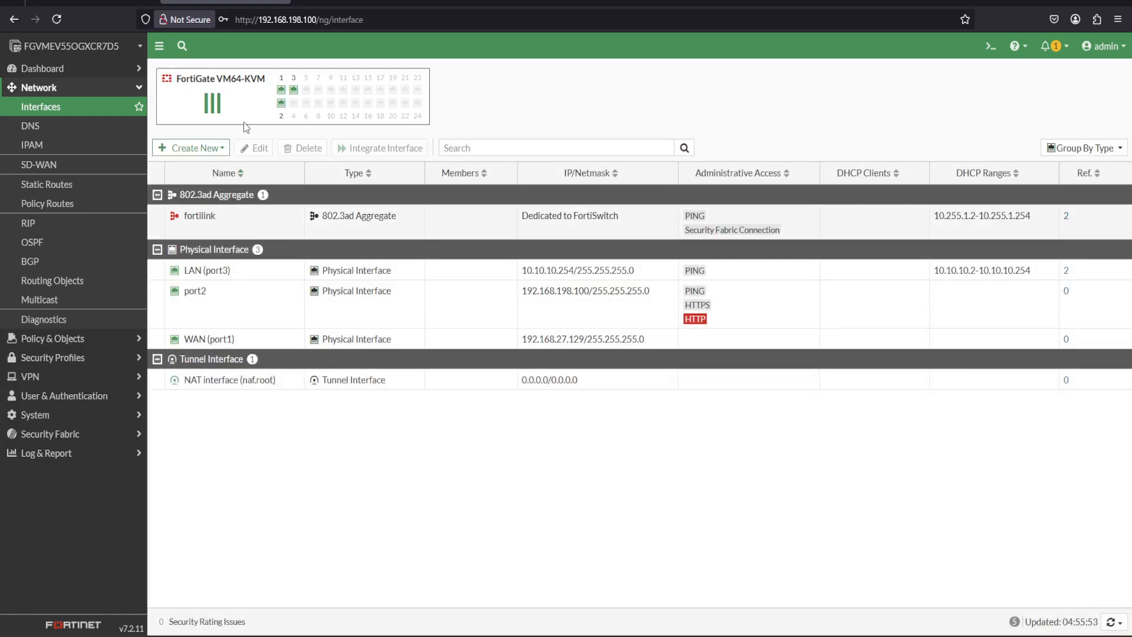
# Edit the port2 interface, giving it the alias MGMT and keeping the role Undefined, with Dedicated Management Port turned off.
pyautogui.click(97, 5)
pyautogui.click(223, 301)
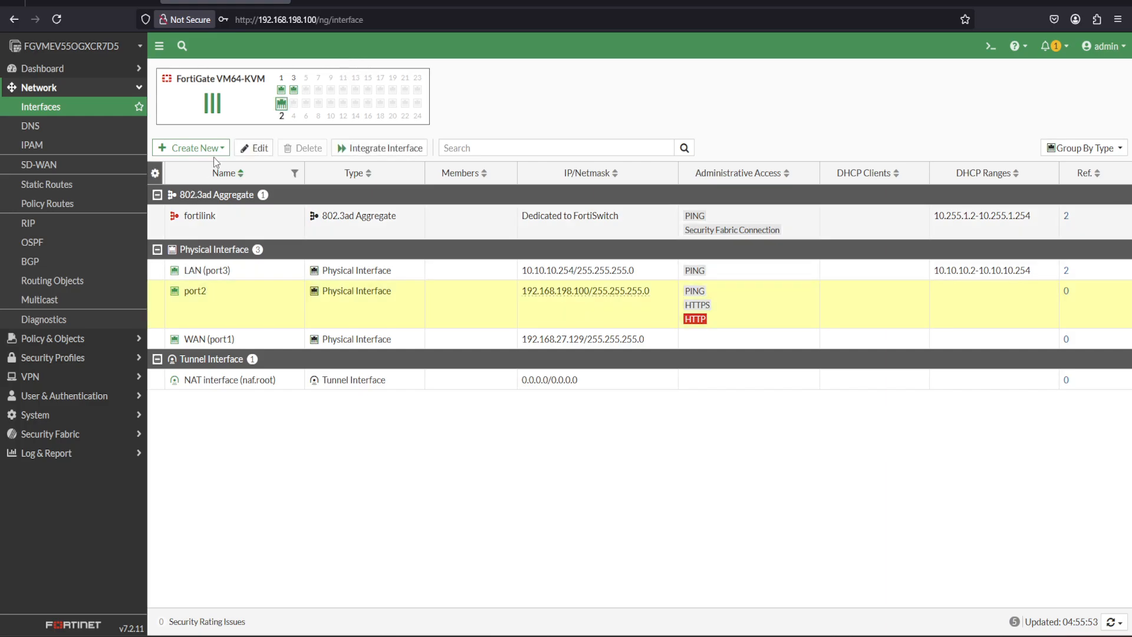
pyautogui.click(258, 148)
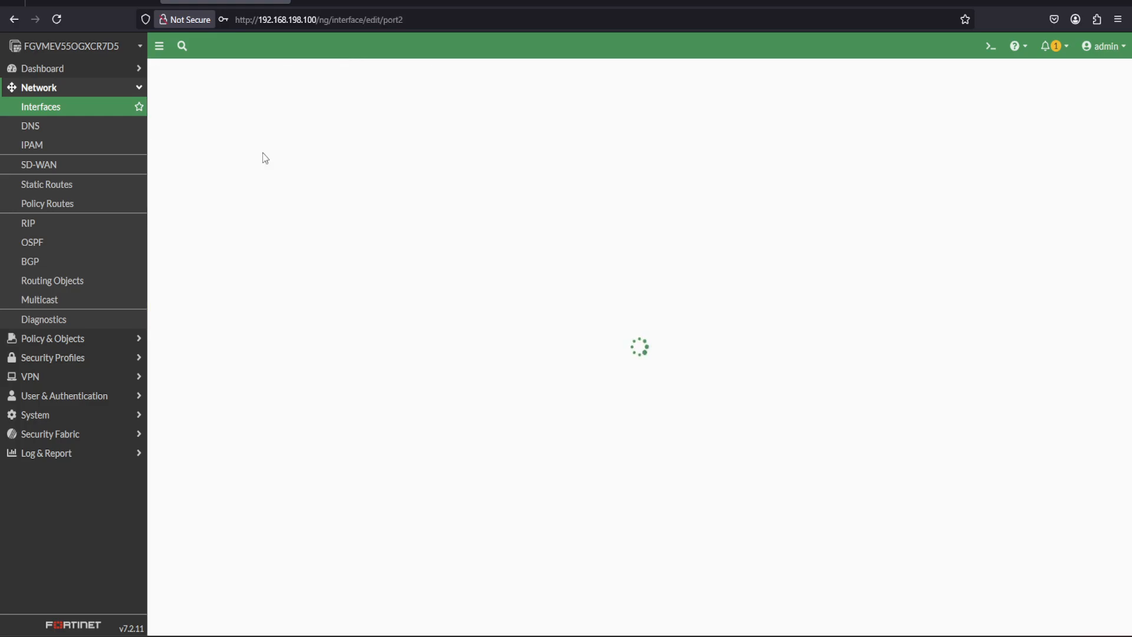
pyautogui.click(274, 113)
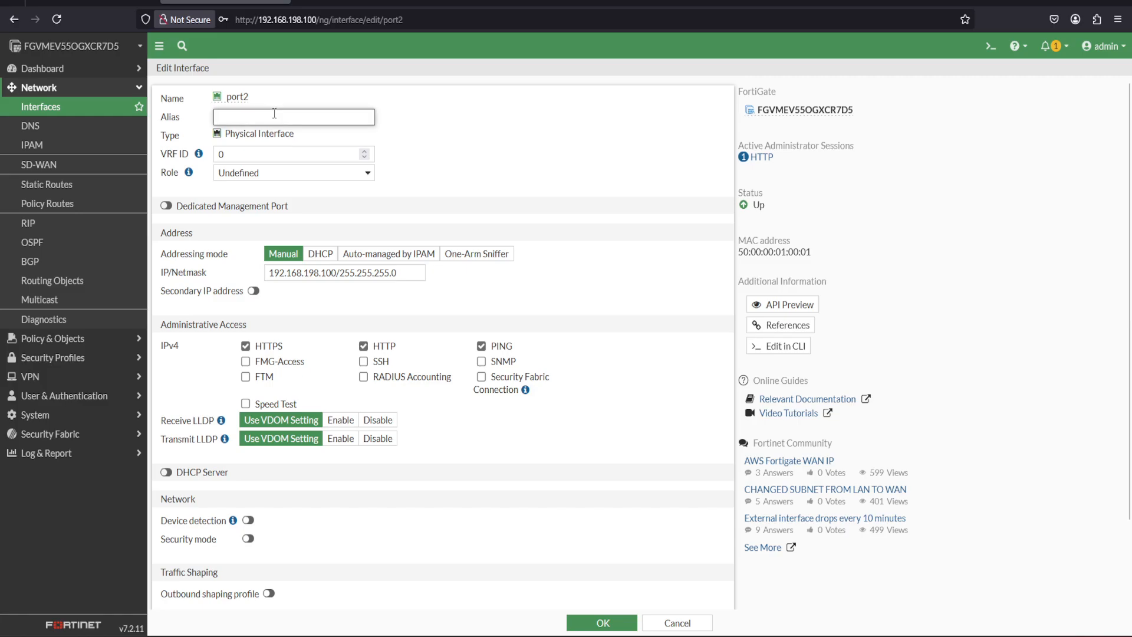
pyautogui.write('MGMT')
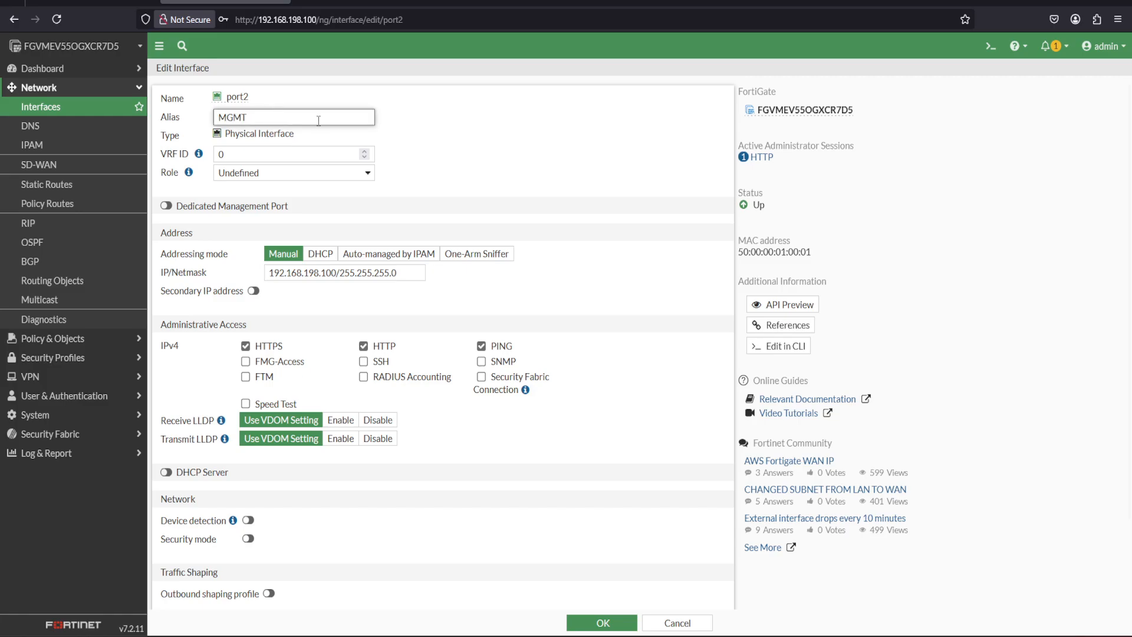
pyautogui.click(368, 172)
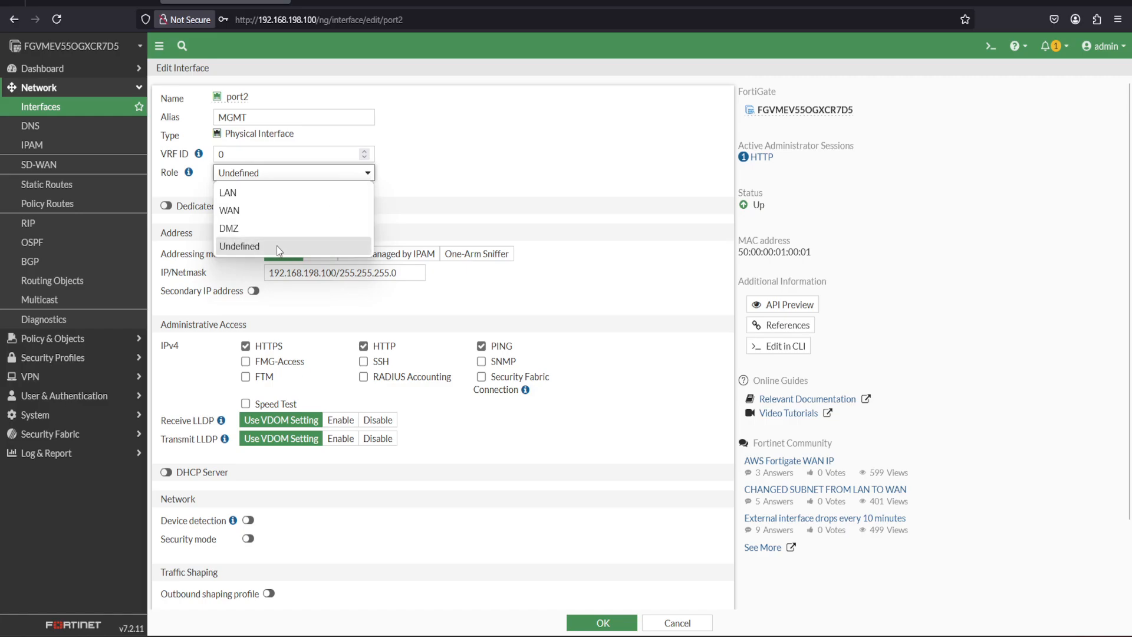
pyautogui.click(277, 245)
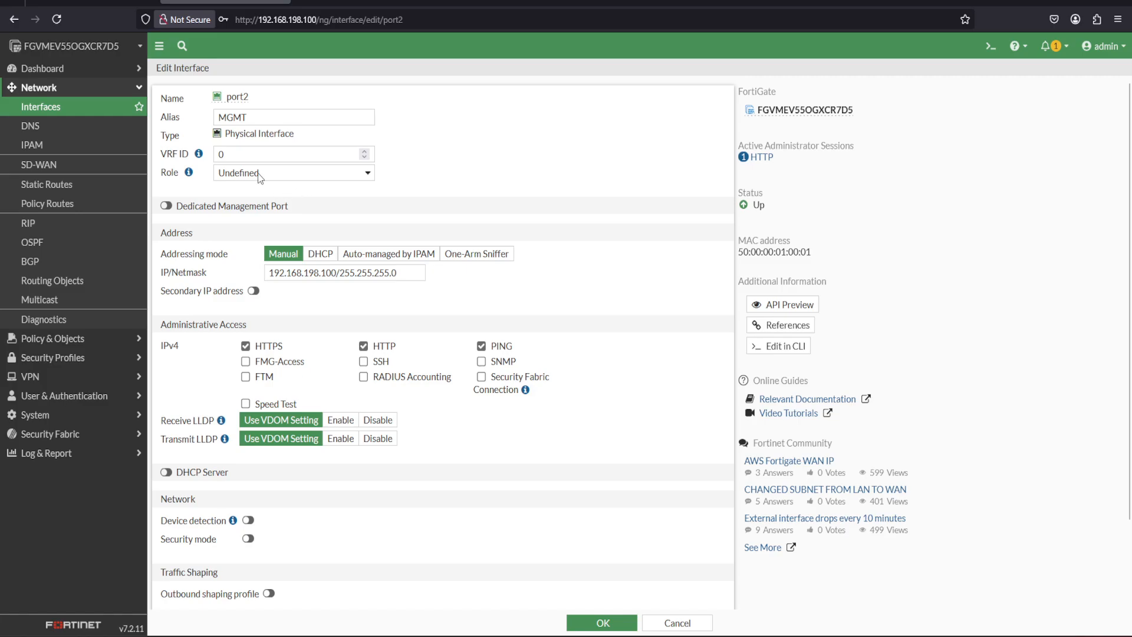
pyautogui.click(171, 206)
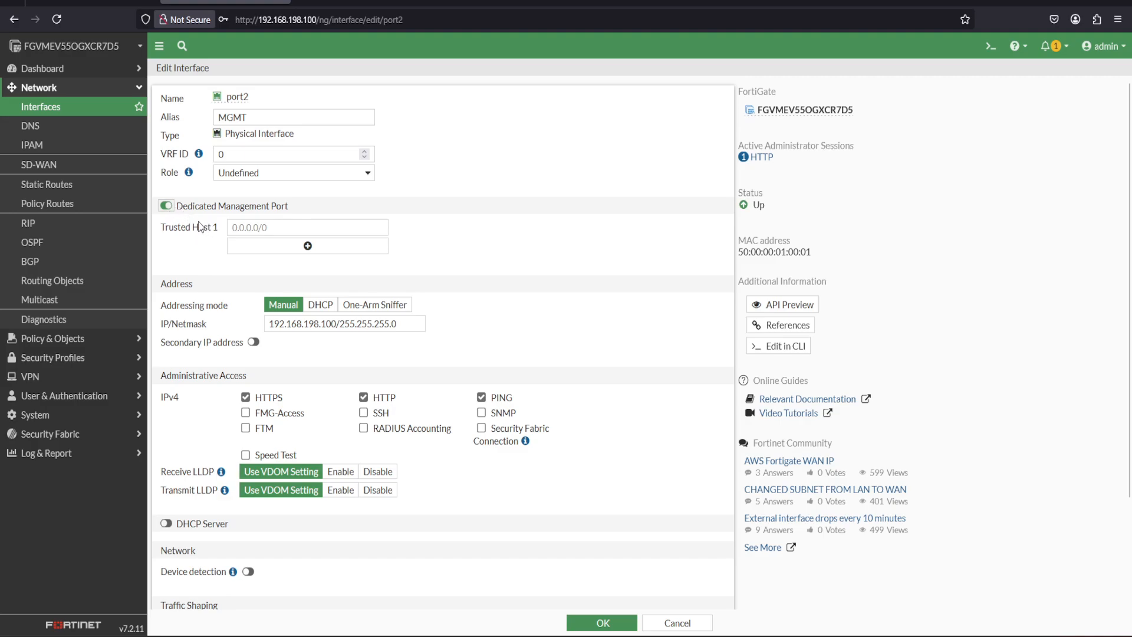
pyautogui.click(166, 206)
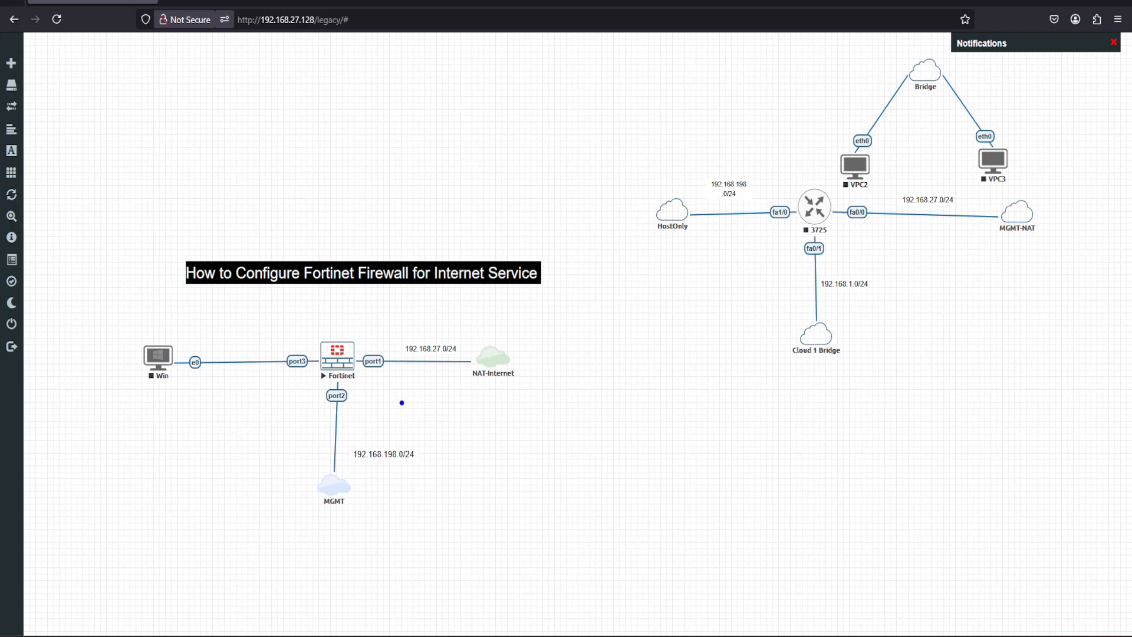
pyautogui.moveTo(401, 402)
pyautogui.mouseDown()
pyautogui.moveTo(331, 358)
pyautogui.moveTo(293, 433)
pyautogui.moveTo(324, 533)
pyautogui.moveTo(409, 462)
pyautogui.moveTo(401, 399)
pyautogui.mouseUp()
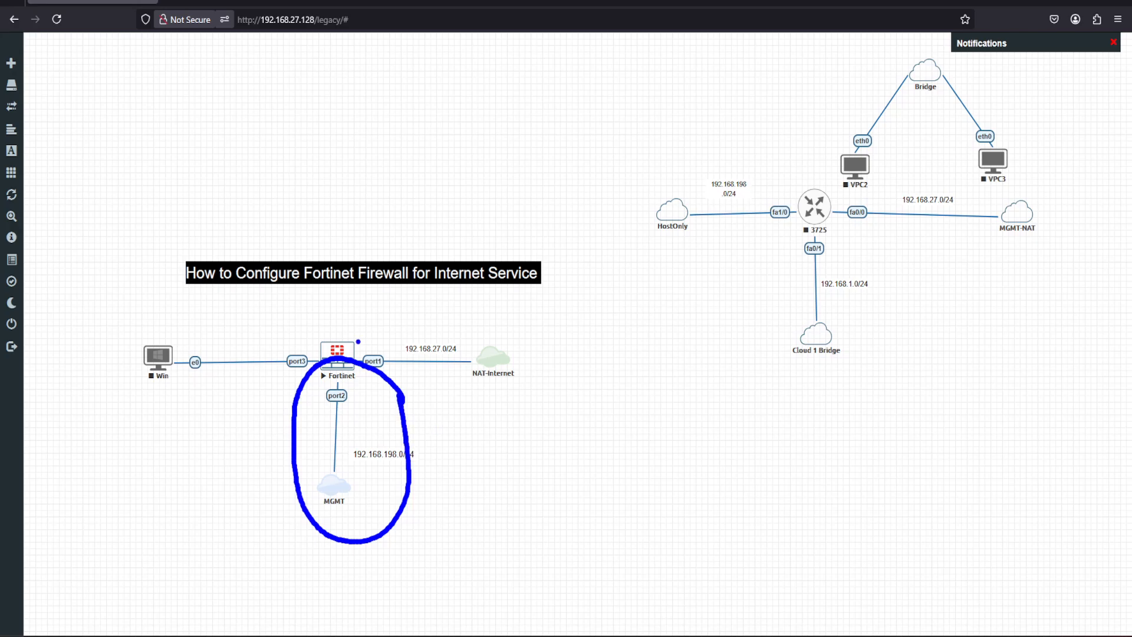
pyautogui.moveTo(340, 339); pyautogui.dragTo(337, 234)
pyautogui.moveTo(328, 147)
pyautogui.mouseDown()
pyautogui.moveTo(330, 174)
pyautogui.moveTo(368, 142)
pyautogui.moveTo(383, 144)
pyautogui.moveTo(391, 122)
pyautogui.moveTo(413, 135)
pyautogui.moveTo(431, 123)
pyautogui.mouseUp()
pyautogui.moveTo(351, 200)
pyautogui.mouseDown()
pyautogui.moveTo(436, 159)
pyautogui.moveTo(427, 185)
pyautogui.moveTo(383, 207)
pyautogui.moveTo(398, 226)
pyautogui.moveTo(376, 274)
pyautogui.moveTo(388, 341)
pyautogui.moveTo(459, 365)
pyautogui.mouseUp()
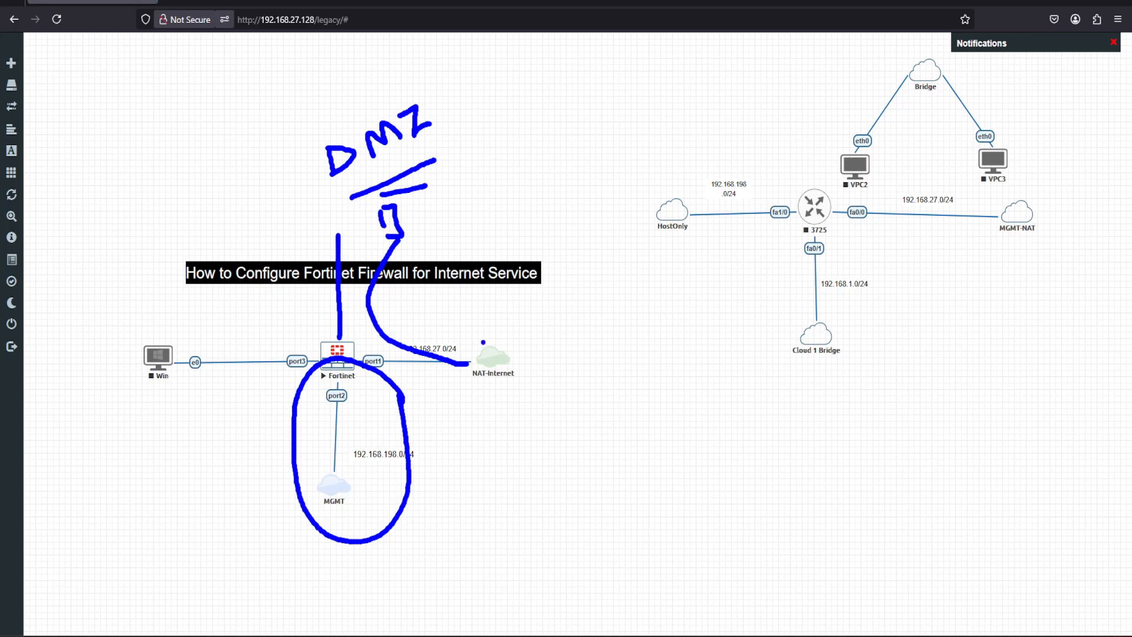
pyautogui.moveTo(484, 342)
pyautogui.mouseDown()
pyautogui.moveTo(437, 286)
pyautogui.moveTo(421, 196)
pyautogui.moveTo(455, 194)
pyautogui.moveTo(452, 220)
pyautogui.moveTo(443, 208)
pyautogui.mouseUp()
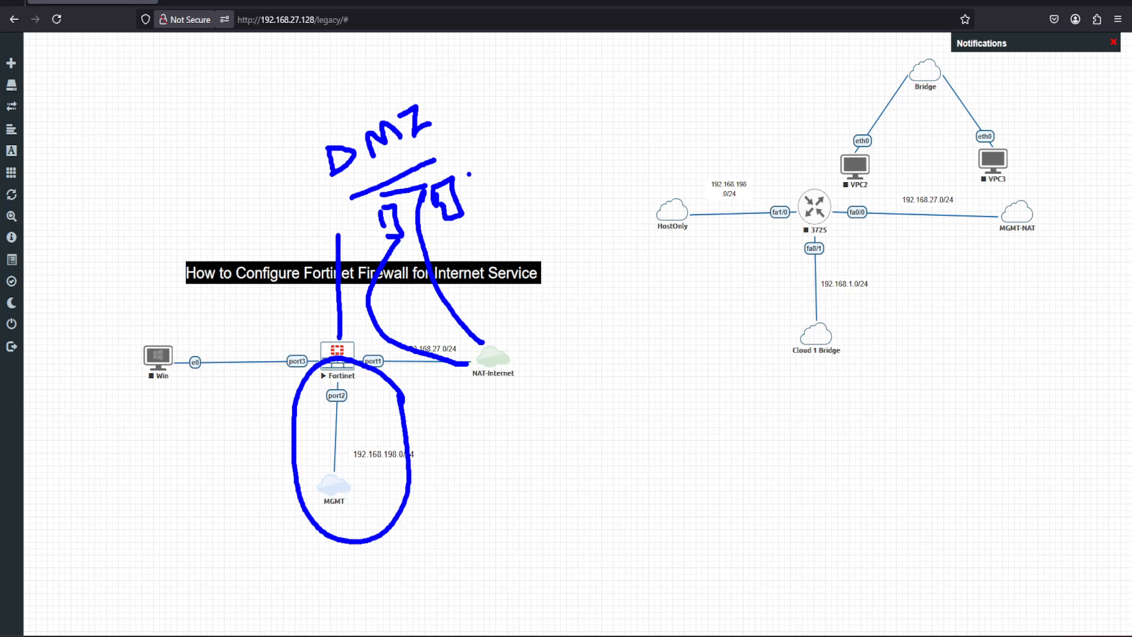
pyautogui.moveTo(469, 175); pyautogui.dragTo(487, 163)
pyautogui.moveTo(373, 182)
pyautogui.mouseDown()
pyautogui.moveTo(466, 121)
pyautogui.moveTo(424, 76)
pyautogui.moveTo(306, 148)
pyautogui.moveTo(371, 195)
pyautogui.mouseUp()
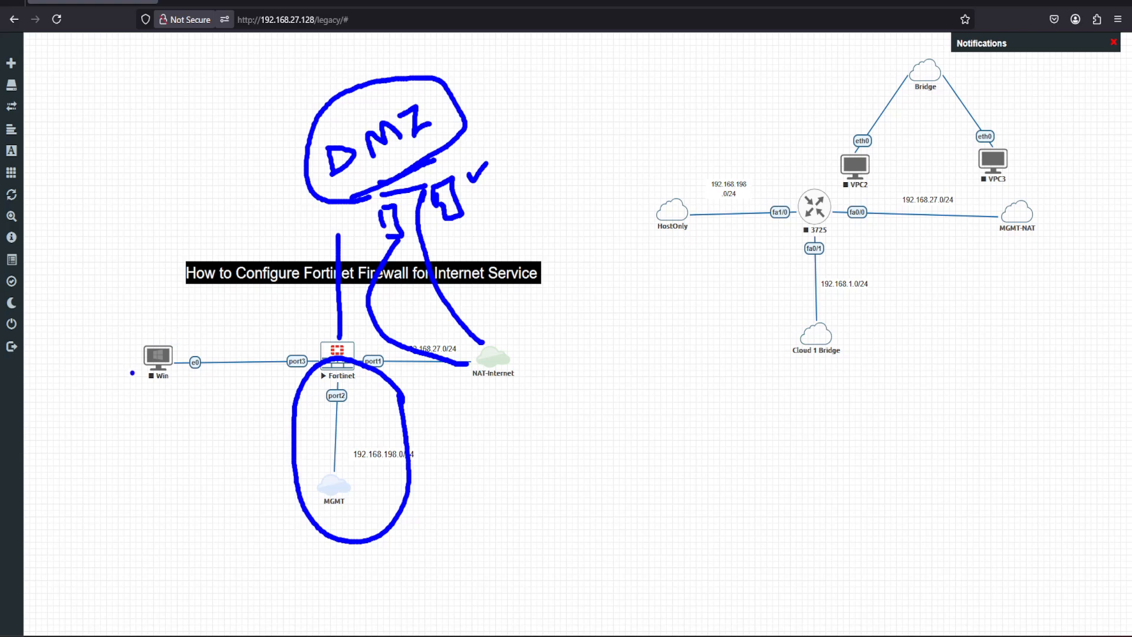
pyautogui.moveTo(115, 344)
pyautogui.mouseDown()
pyautogui.moveTo(116, 380)
pyautogui.moveTo(256, 351)
pyautogui.moveTo(137, 334)
pyautogui.mouseUp()
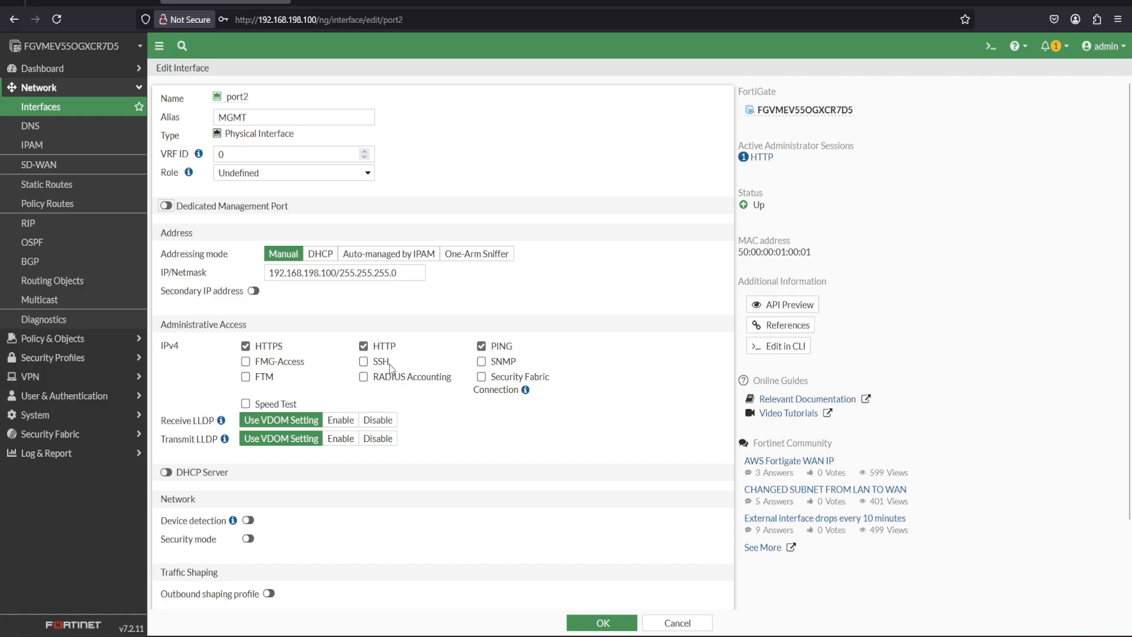
# Allow SSH administrative access on port2 and save the interface, accepting the change despite the connected admin session.
pyautogui.click(363, 361)
pyautogui.scroll(-2, 1129, 375)
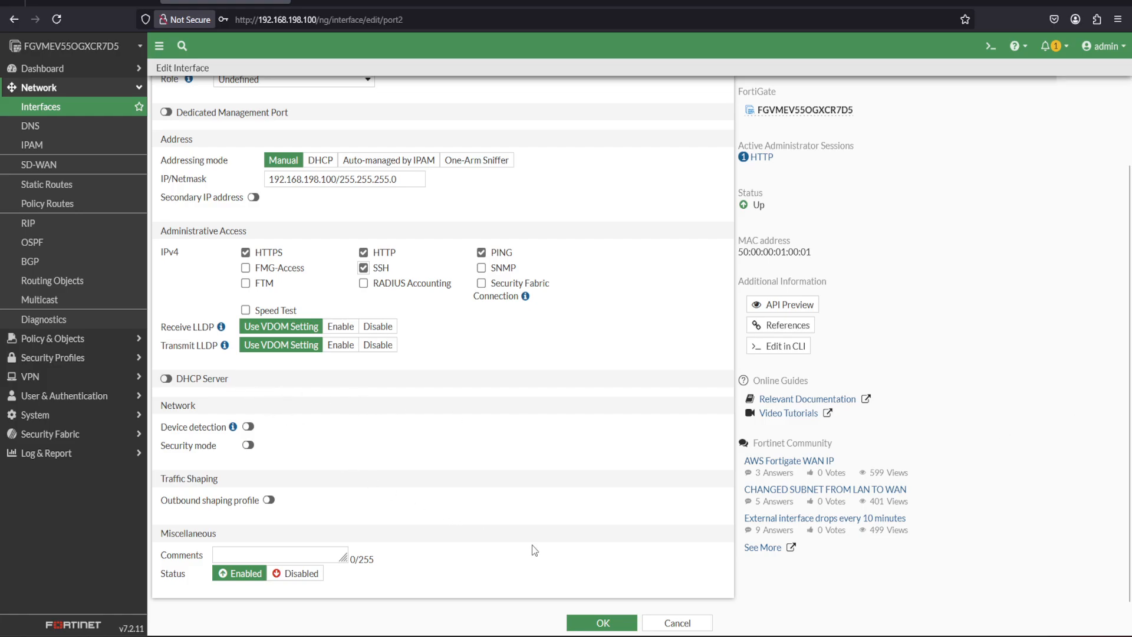
pyautogui.click(602, 623)
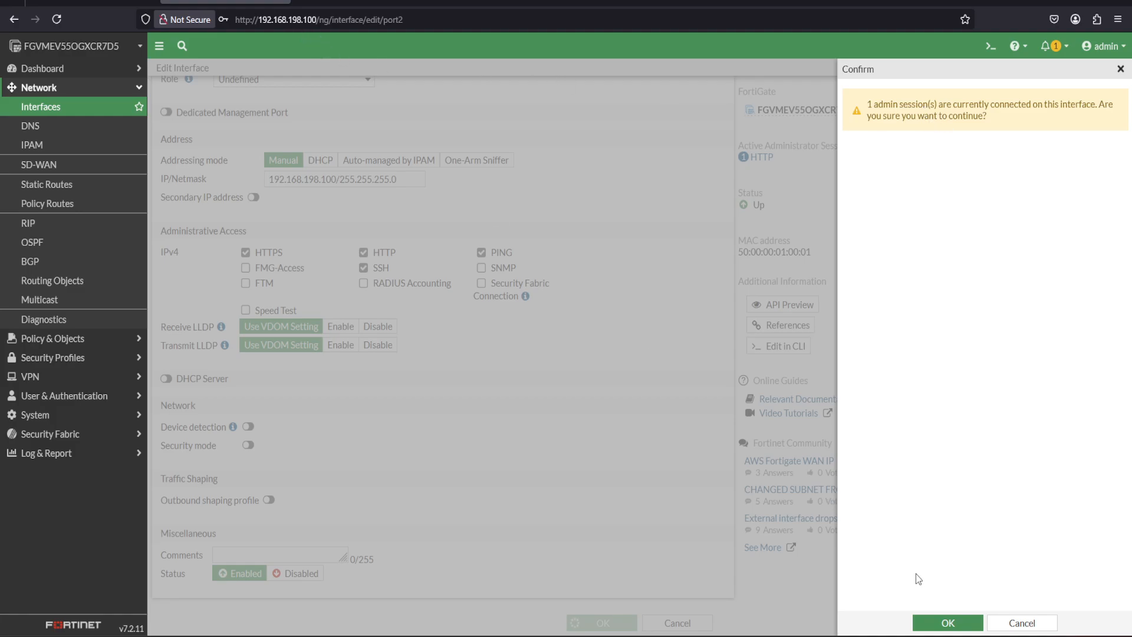
pyautogui.click(950, 624)
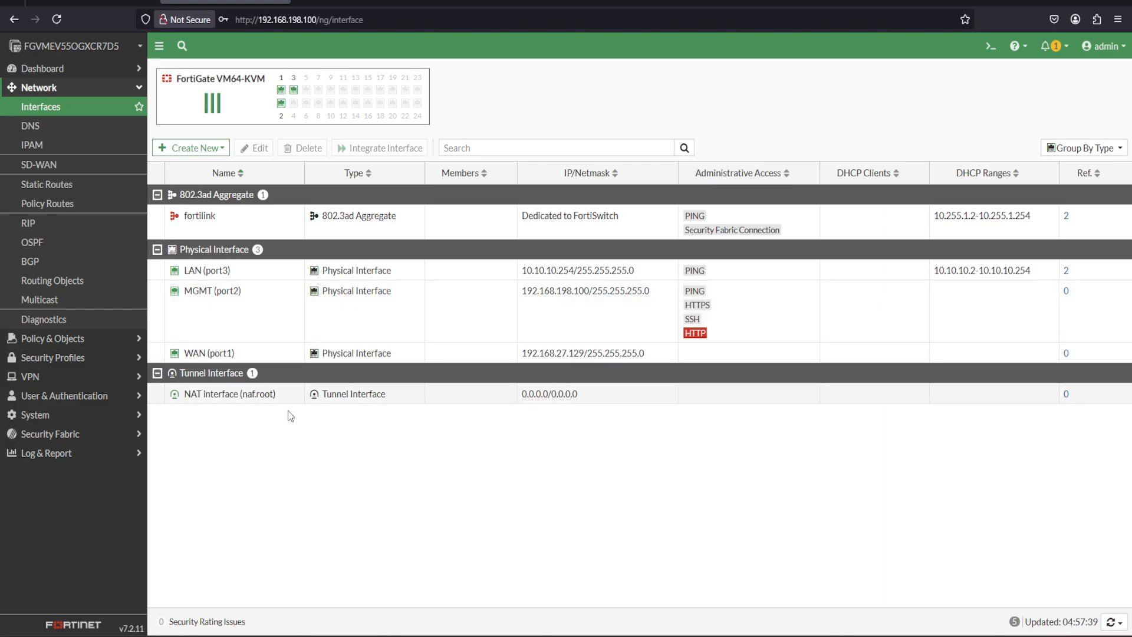
# Specify custom DNS servers with 8.8.8.8 as primary and 1.1.1.1 as secondary, and apply the DNS settings.
pyautogui.click(38, 132)
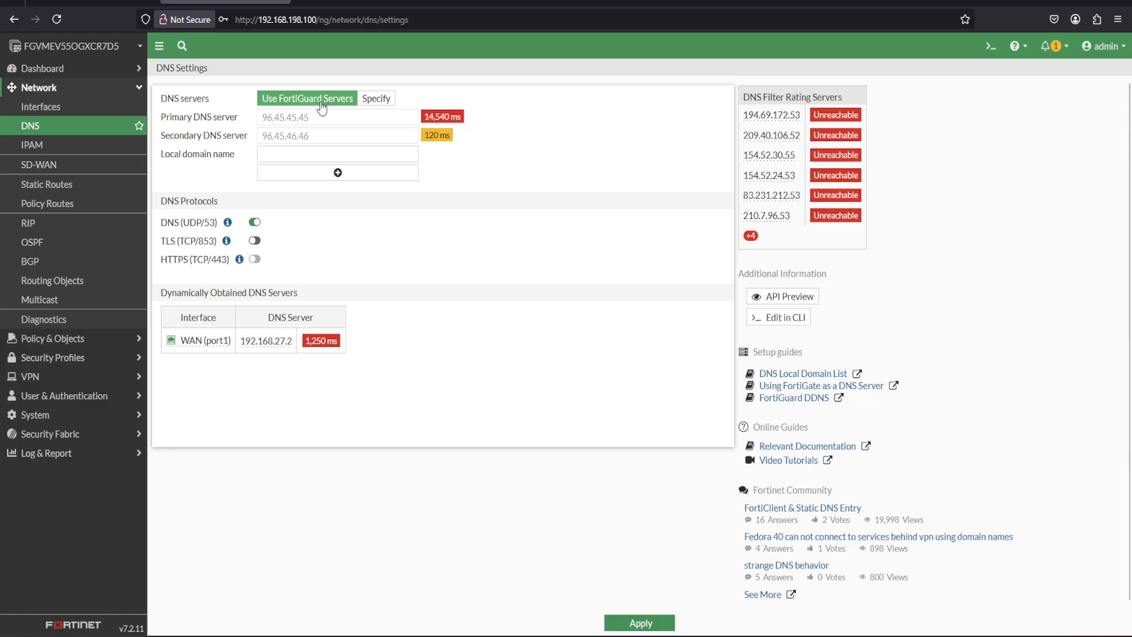
pyautogui.click(384, 102)
pyautogui.click(251, 123)
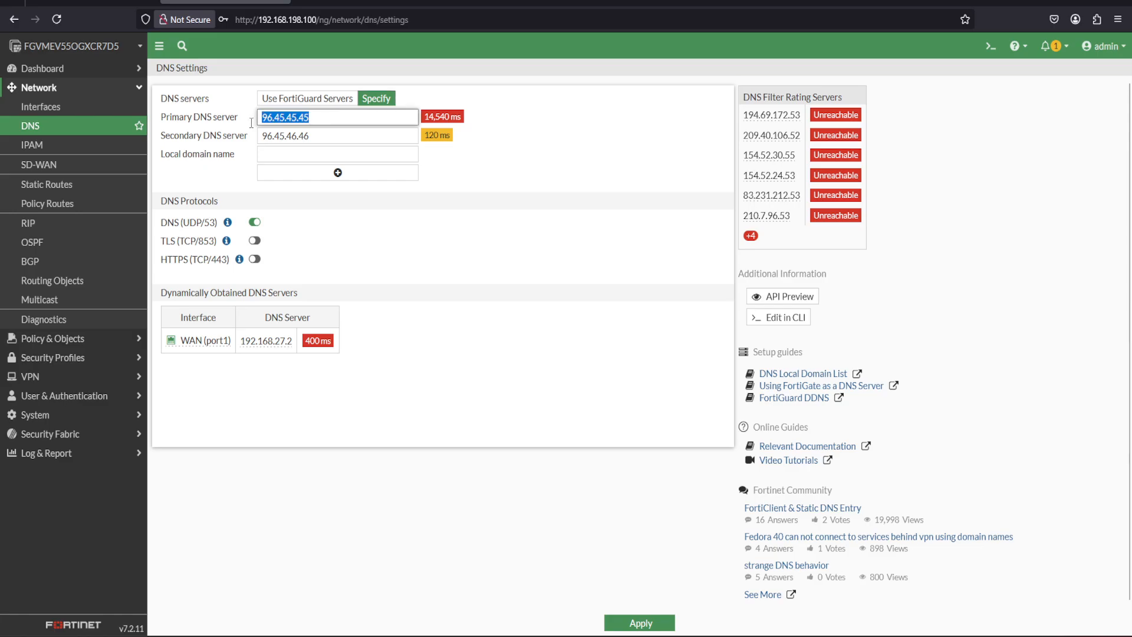
pyautogui.write('8.8')
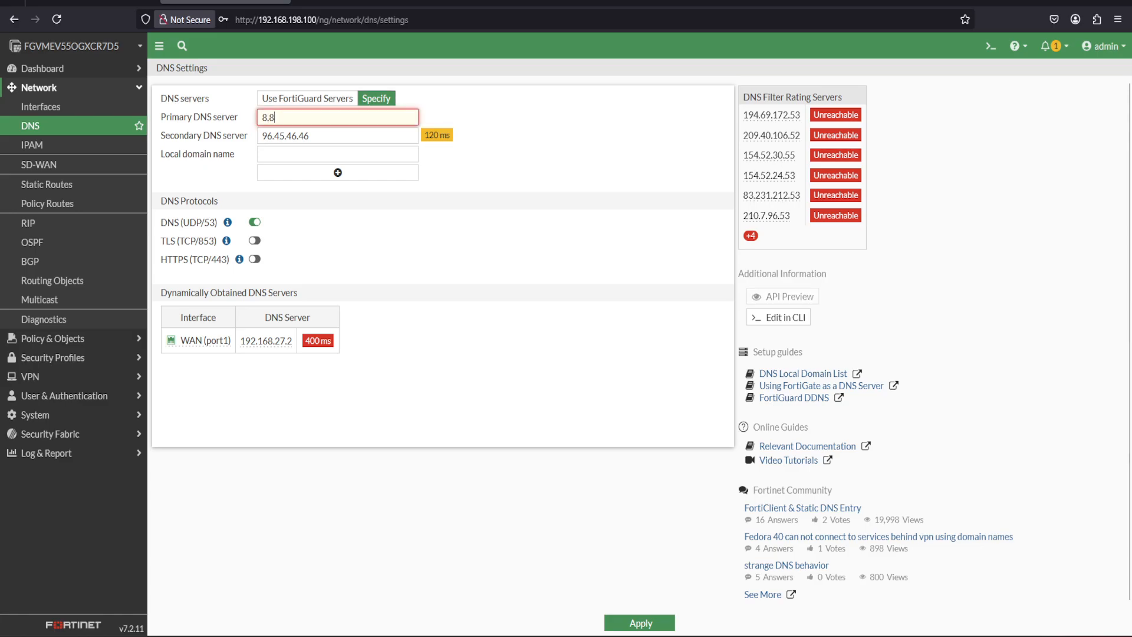
pyautogui.write('.8.8')
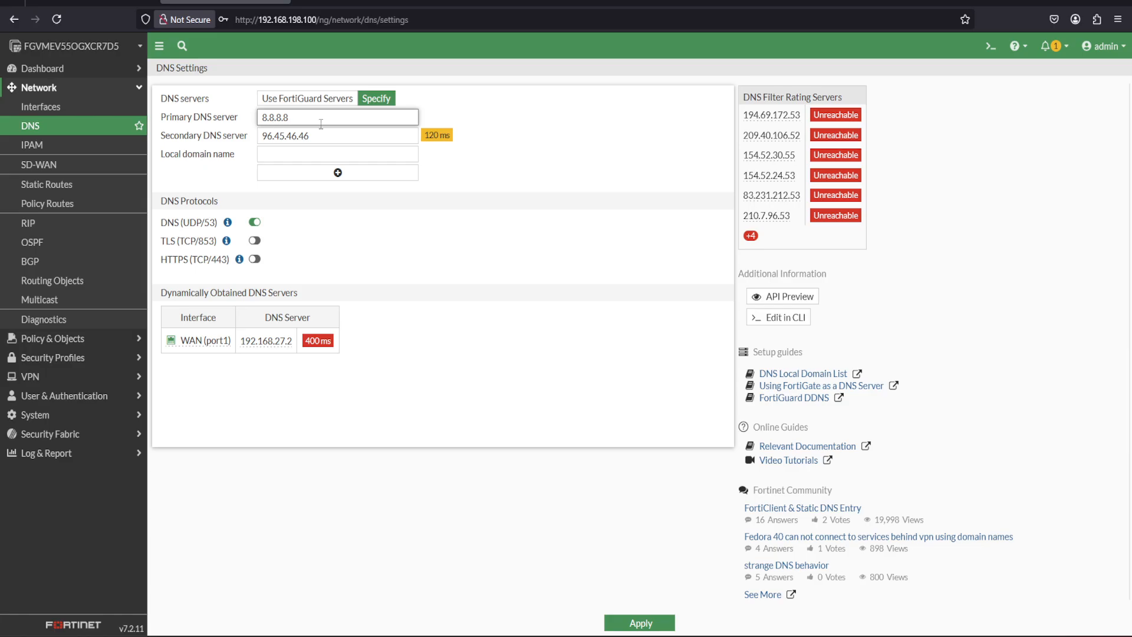
pyautogui.press('Tab')
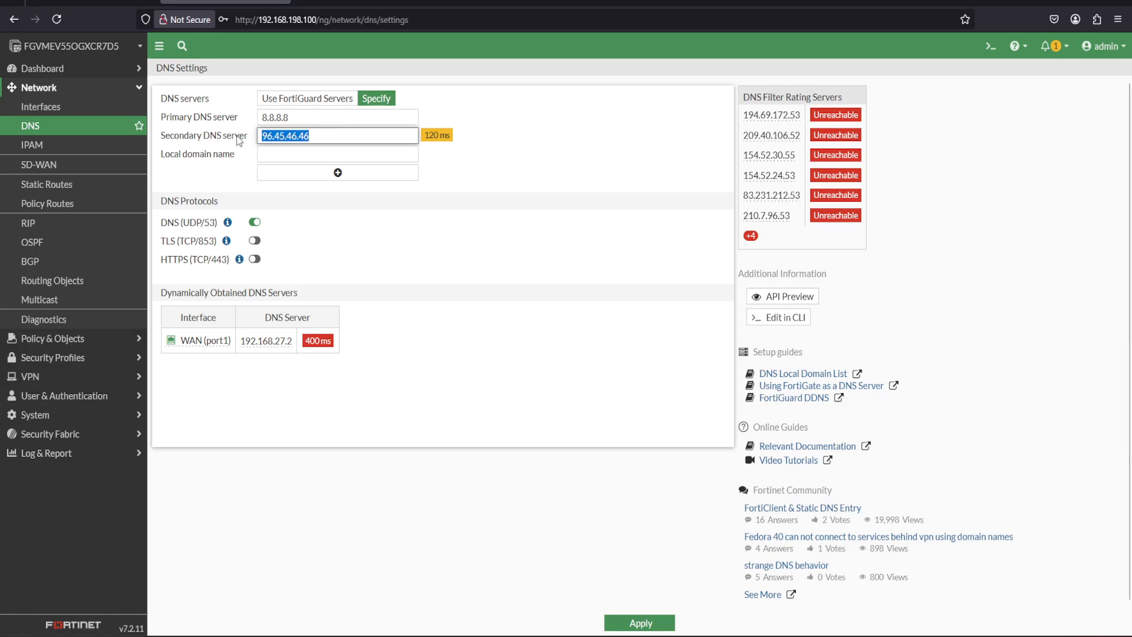
pyautogui.write('1.1.1.1')
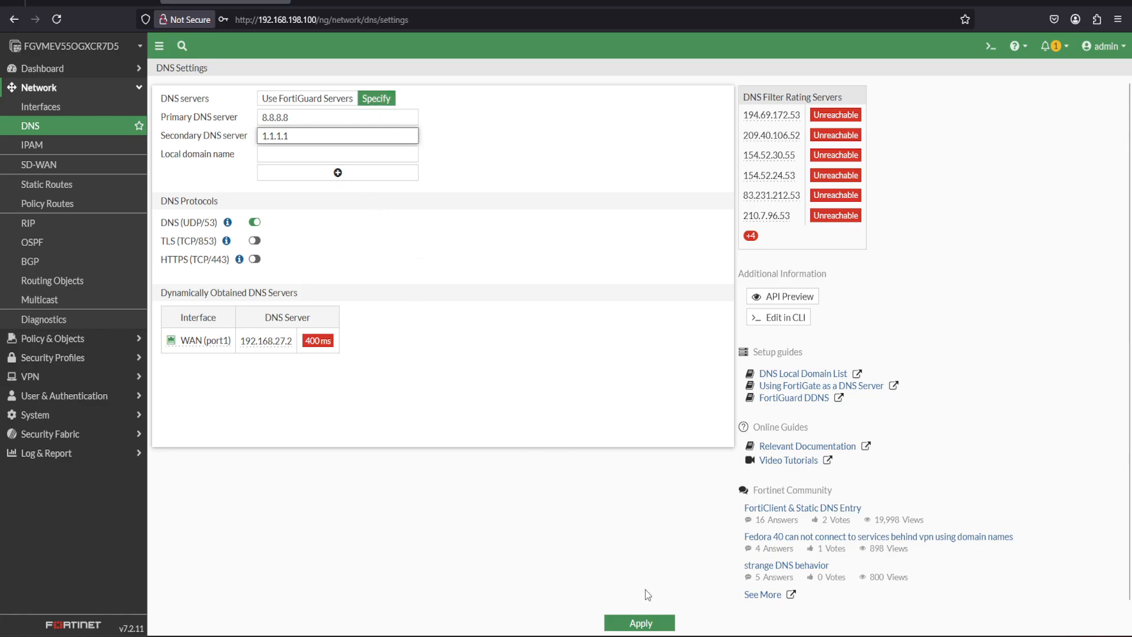
pyautogui.click(641, 624)
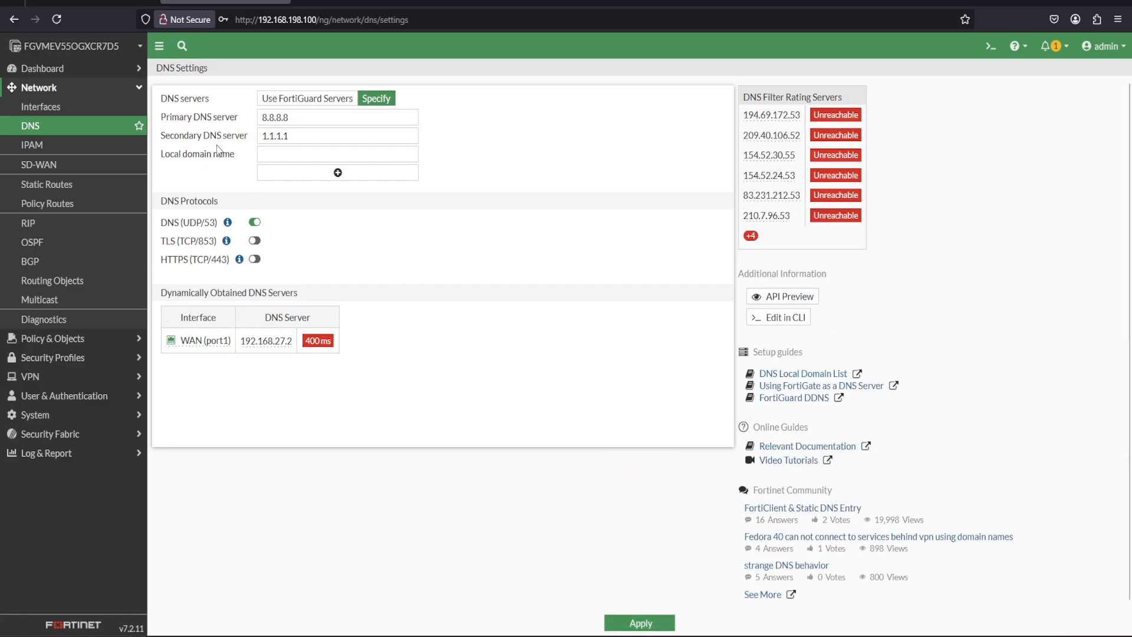
# Start a new firewall policy named LAN to WAN with LAN (port3) as incoming interface and WAN (port1) as outgoing interface.
pyautogui.click(139, 89)
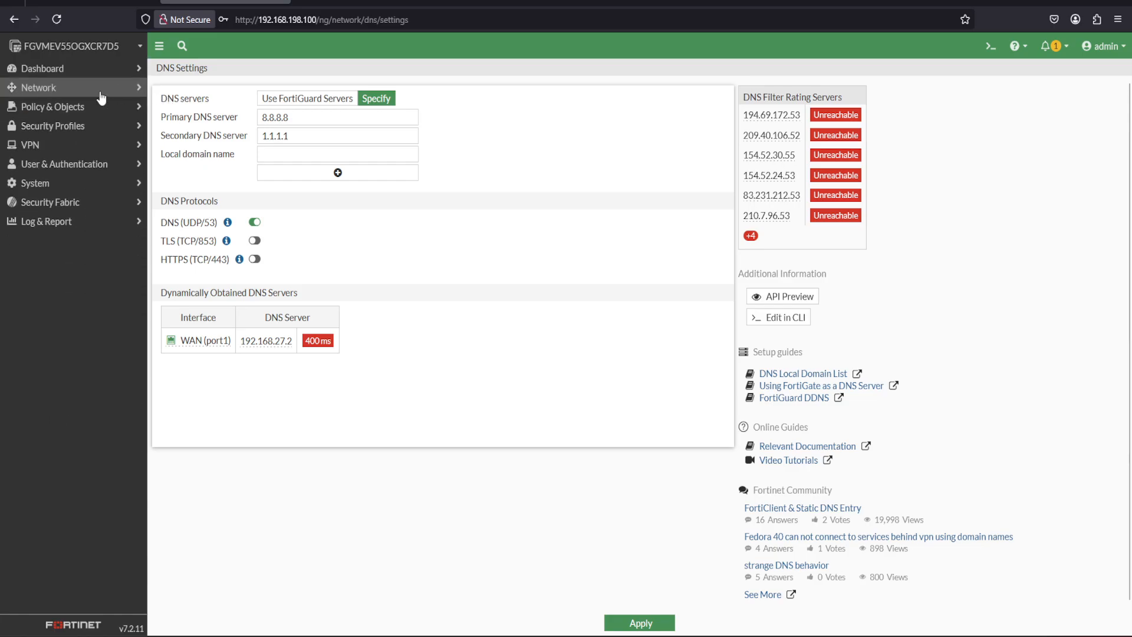
pyautogui.click(66, 107)
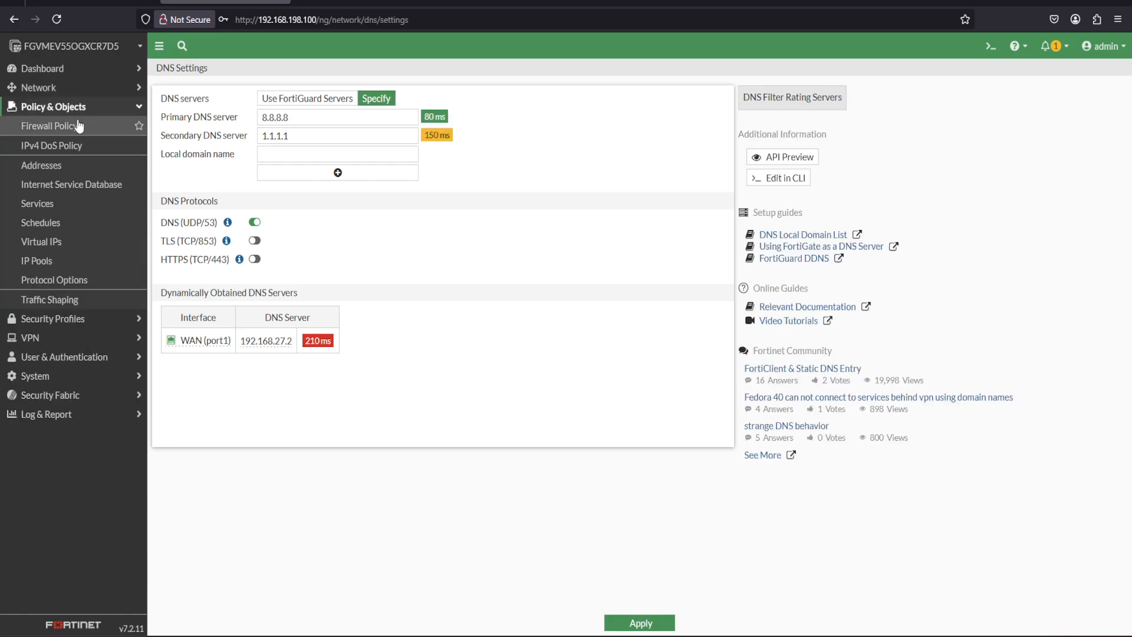
pyautogui.click(71, 128)
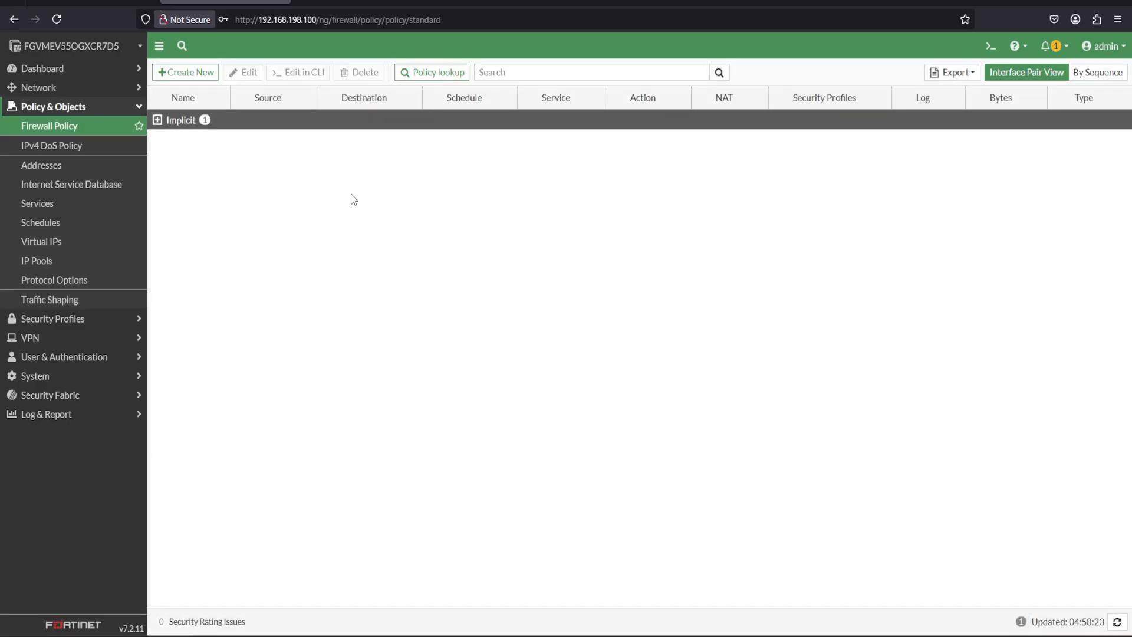
pyautogui.click(195, 77)
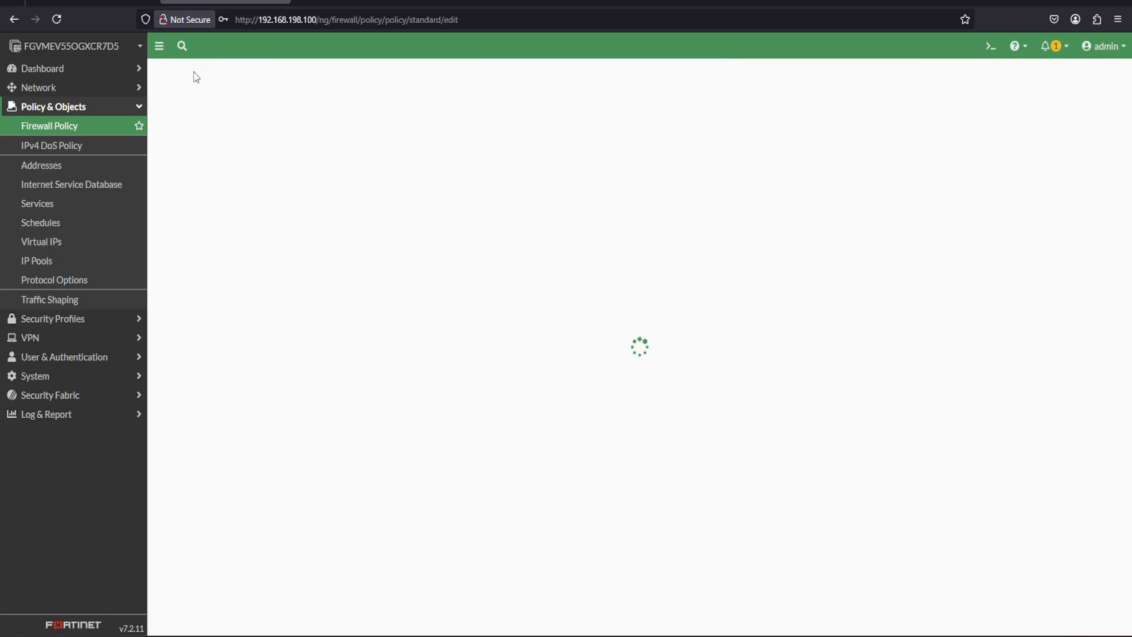
pyautogui.click(279, 107)
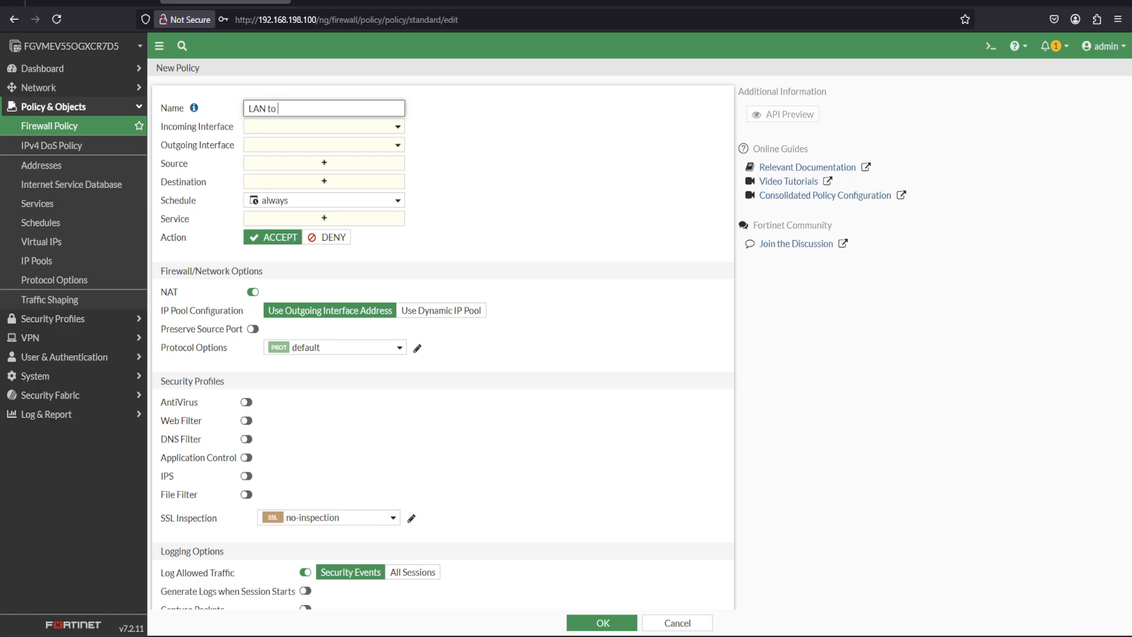
pyautogui.write('LAN to WAN')
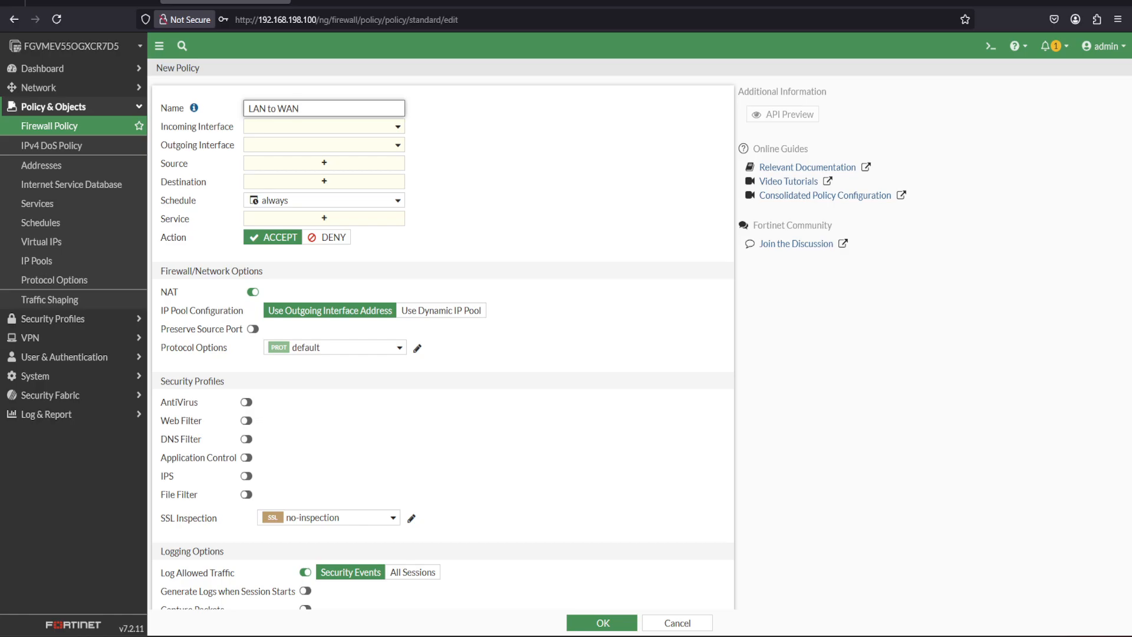
pyautogui.click(362, 127)
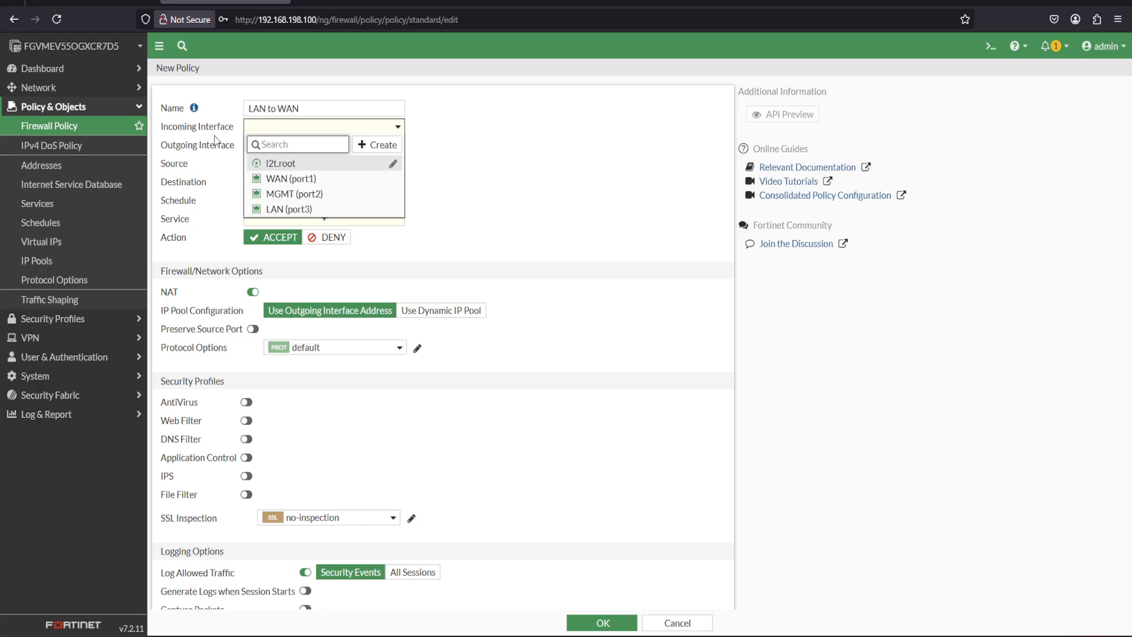
pyautogui.click(282, 209)
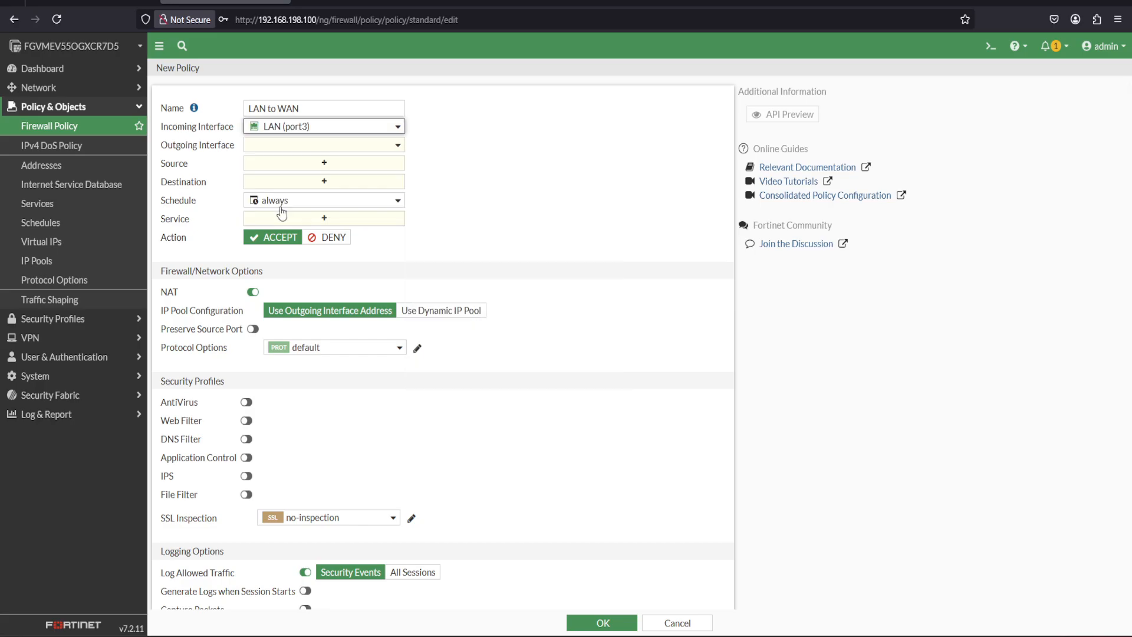
pyautogui.click(277, 147)
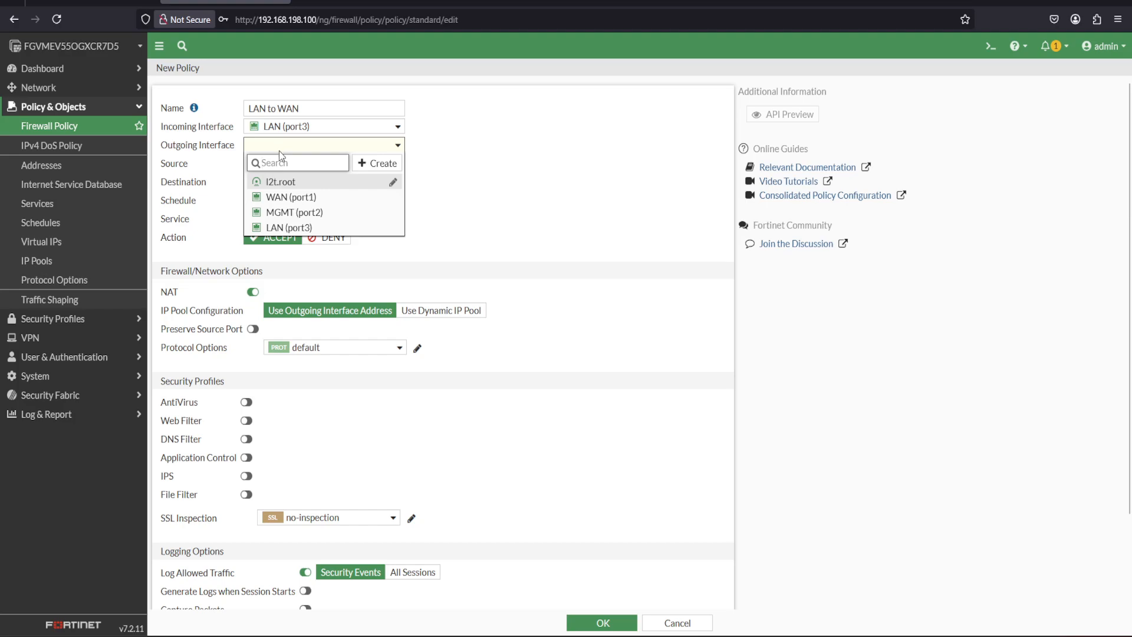
pyautogui.click(290, 198)
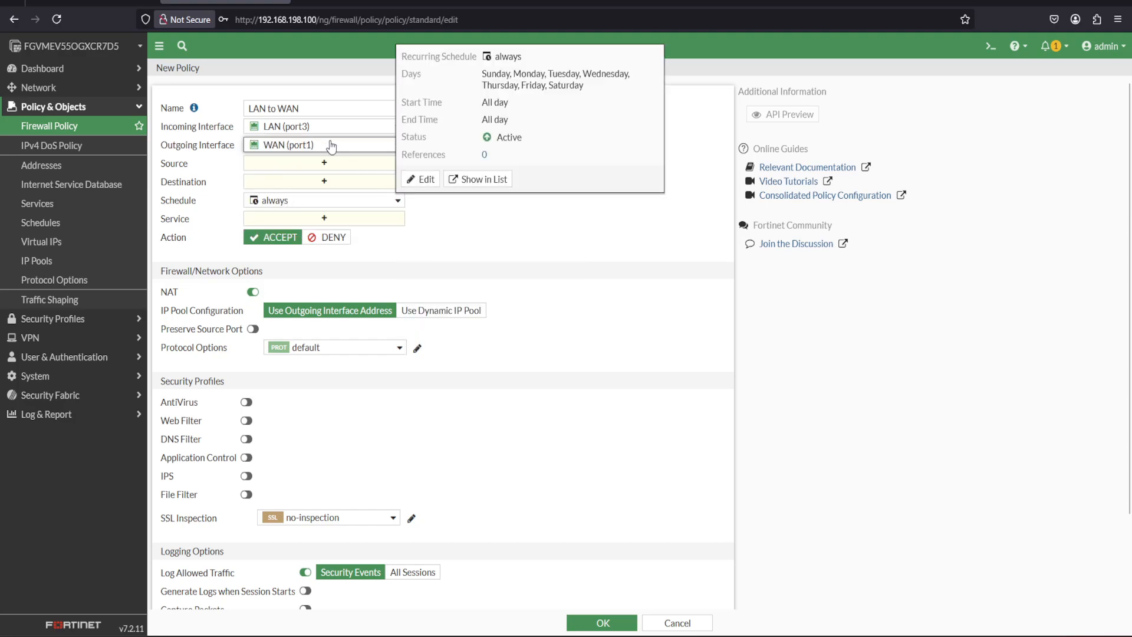
# Set the policy's source and destination addresses to all and its service to ALL.
pyautogui.click(326, 167)
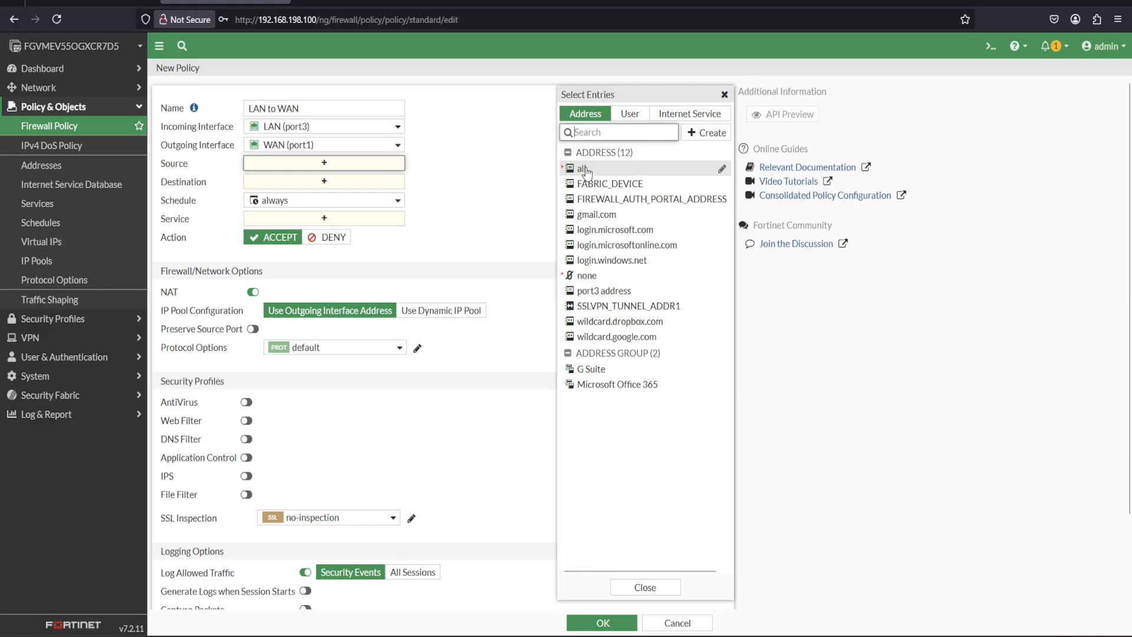
pyautogui.moveTo(586, 171)
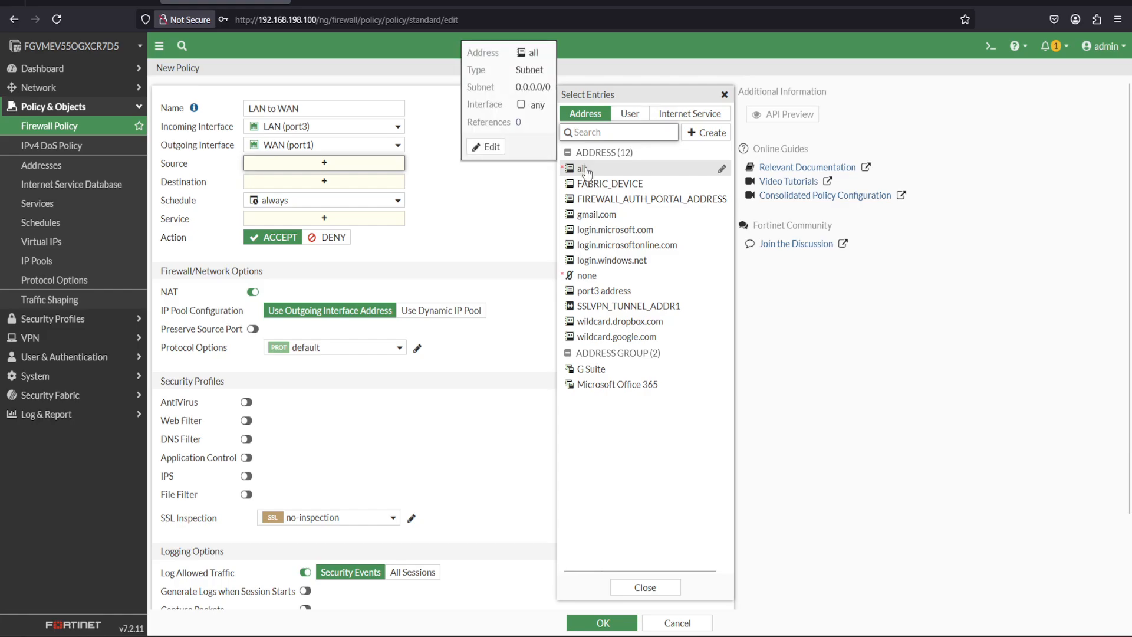
pyautogui.click(586, 170)
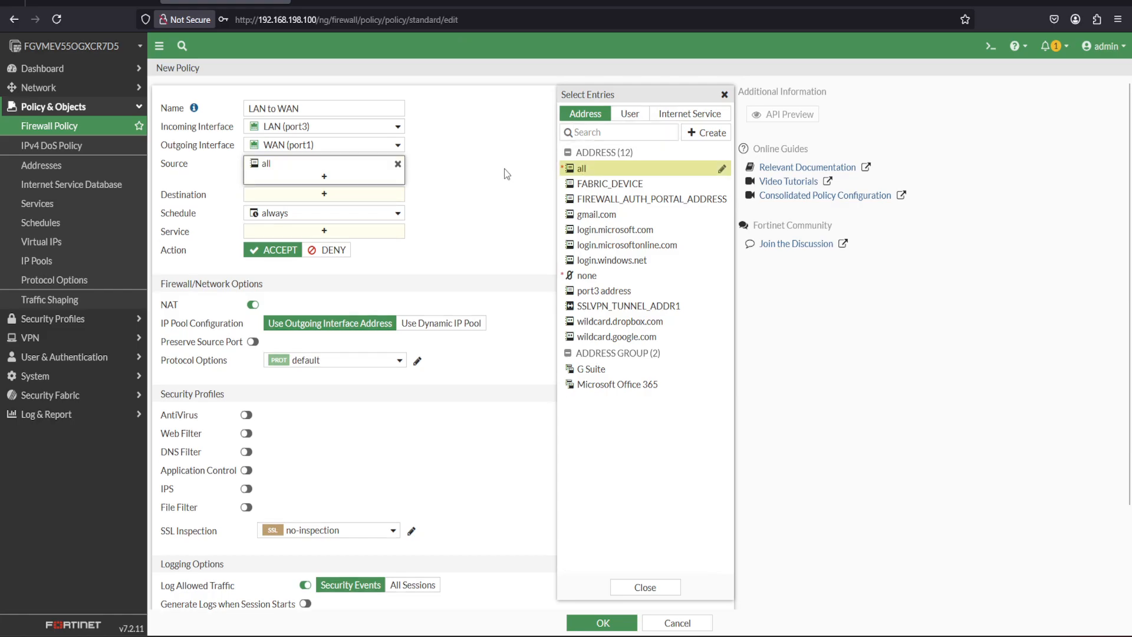
pyautogui.click(336, 197)
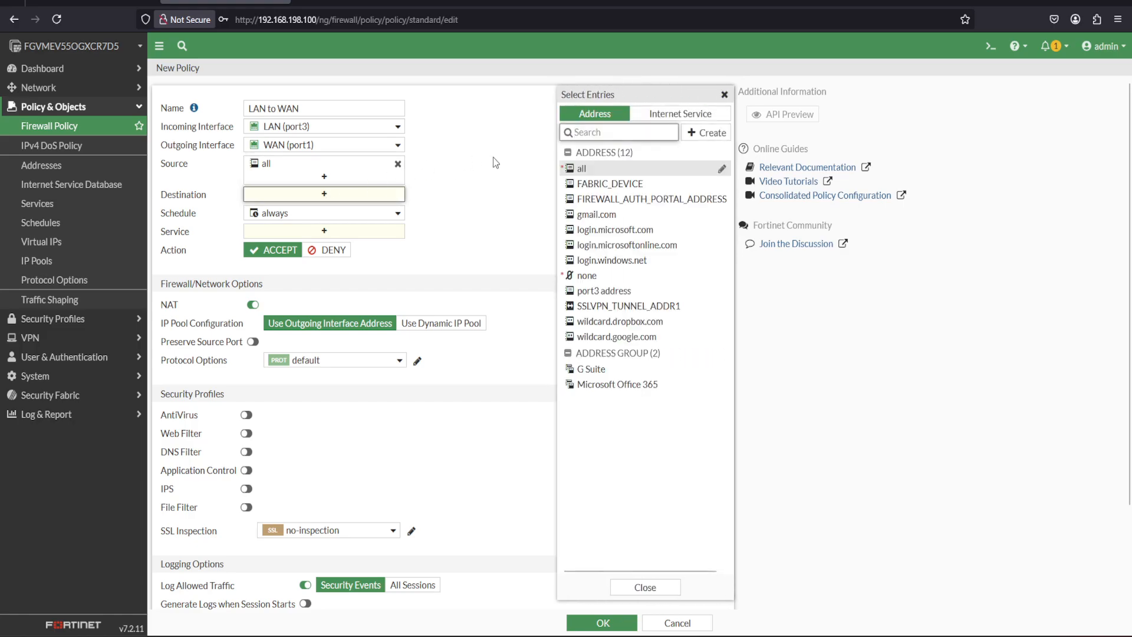
pyautogui.click(579, 169)
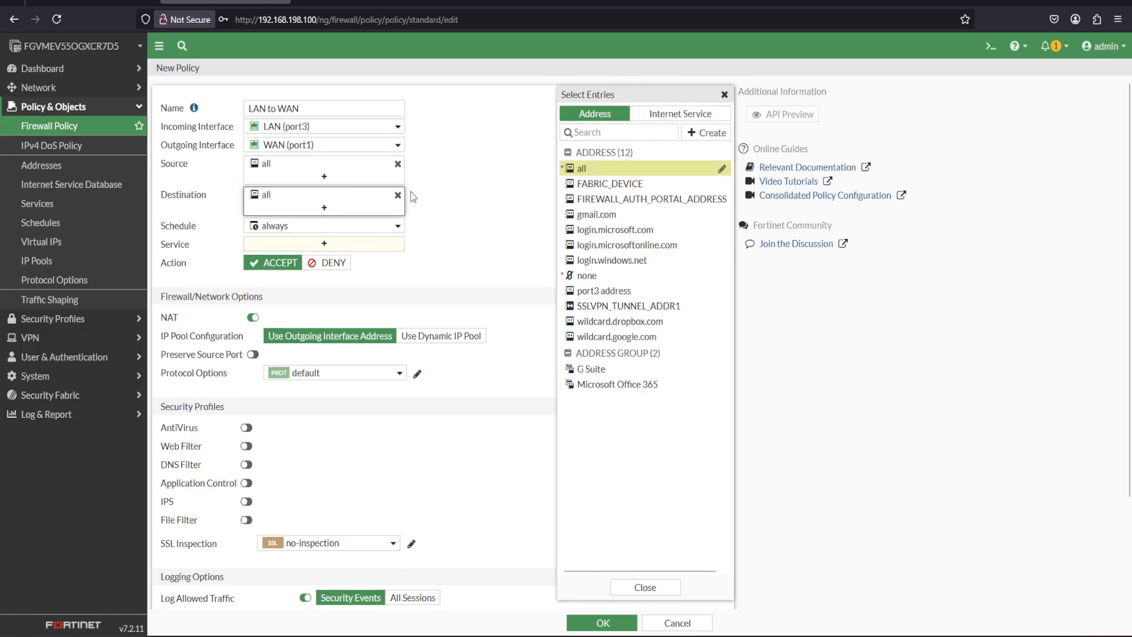
pyautogui.click(334, 247)
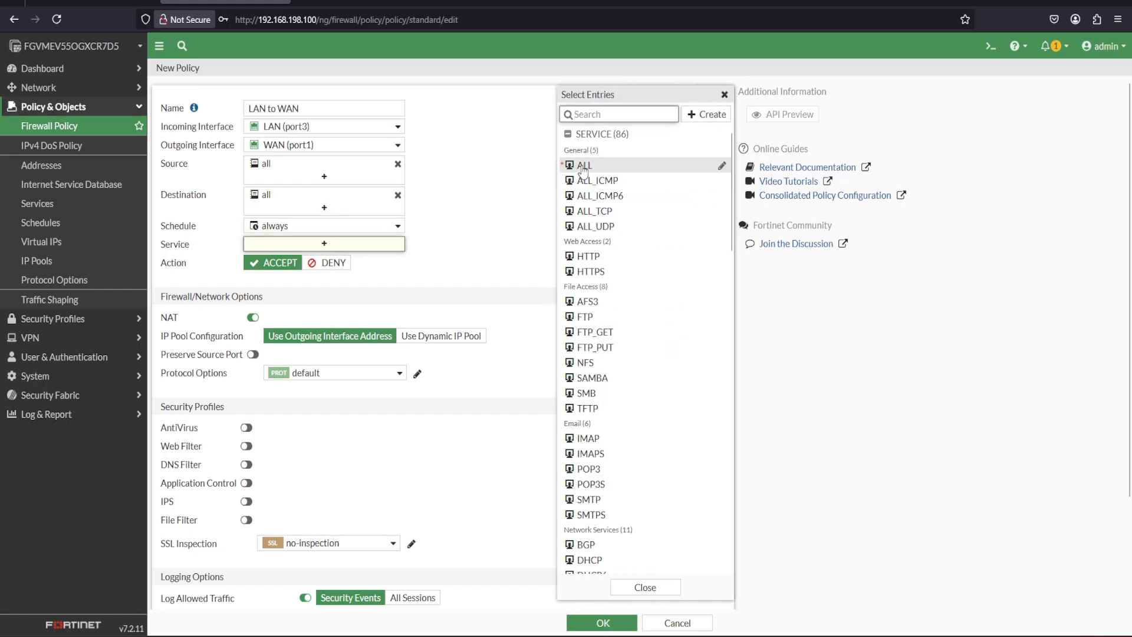
pyautogui.click(584, 168)
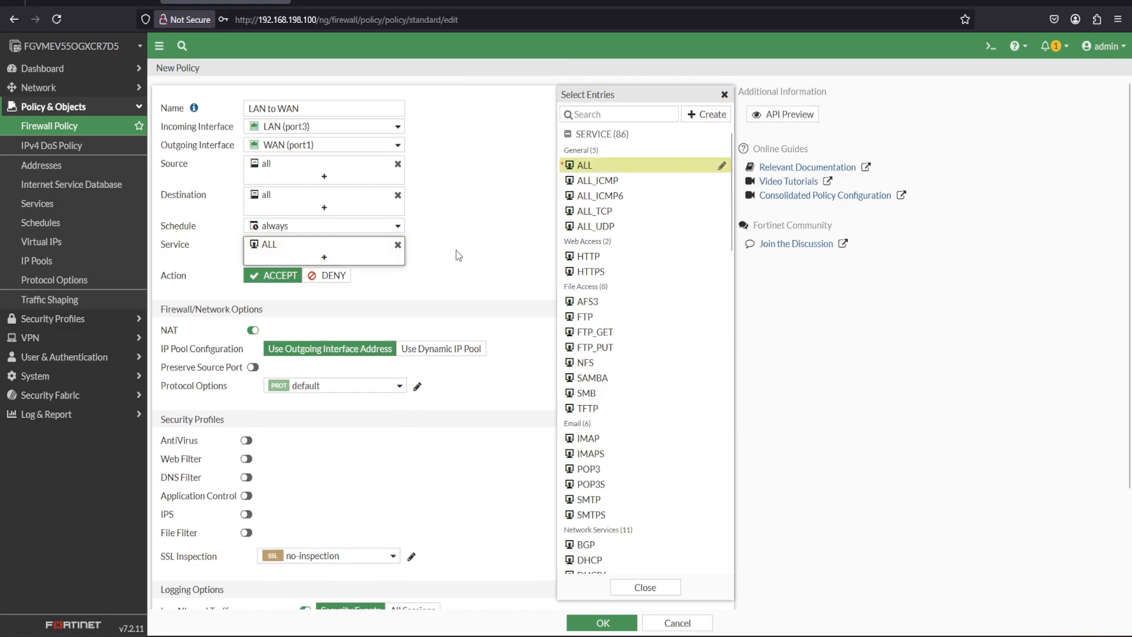
pyautogui.click(434, 295)
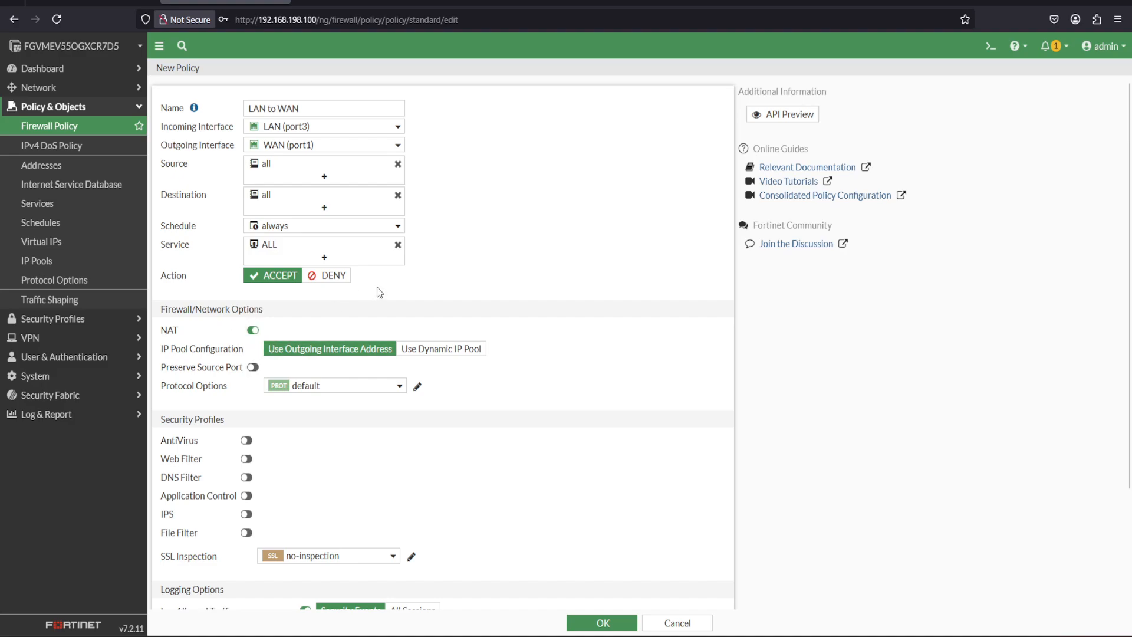
# Set the policy's allowed traffic logging to All Sessions and save the policy.
pyautogui.moveTo(294, 316)
pyautogui.mouseDown()
pyautogui.moveTo(284, 303)
pyautogui.moveTo(227, 371)
pyautogui.moveTo(273, 306)
pyautogui.mouseUp()
pyautogui.press('Escape')
pyautogui.moveTo(1129, 224); pyautogui.dragTo(1129, 344)
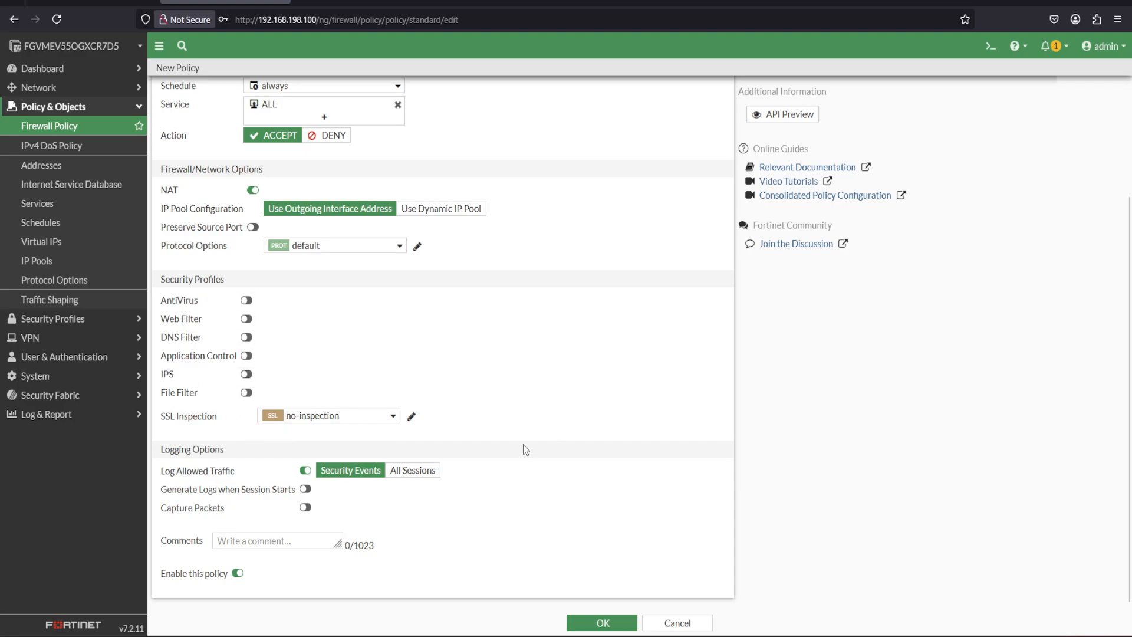
pyautogui.click(426, 471)
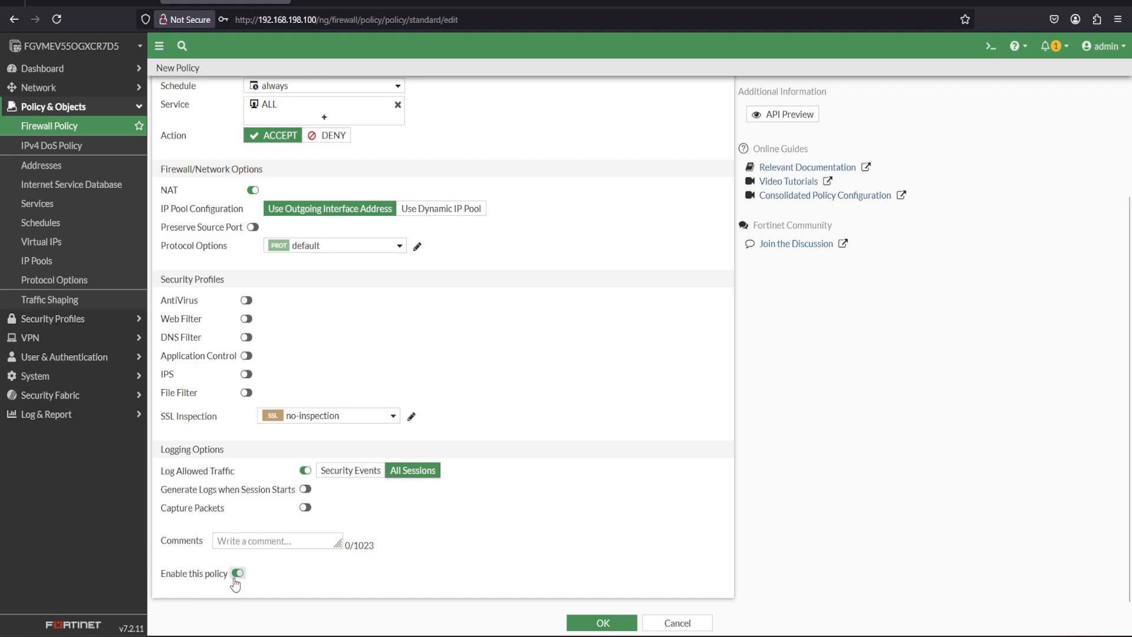
pyautogui.click(592, 625)
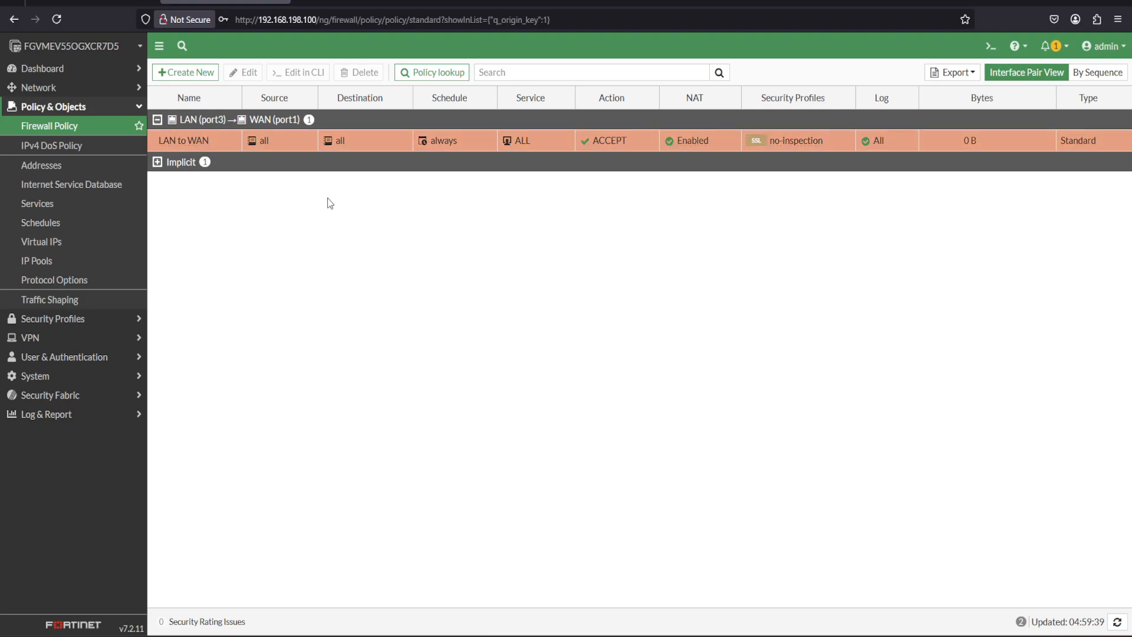
# Review the firewall's system information, licenses and resource usage on the Status dashboard.
pyautogui.click(47, 73)
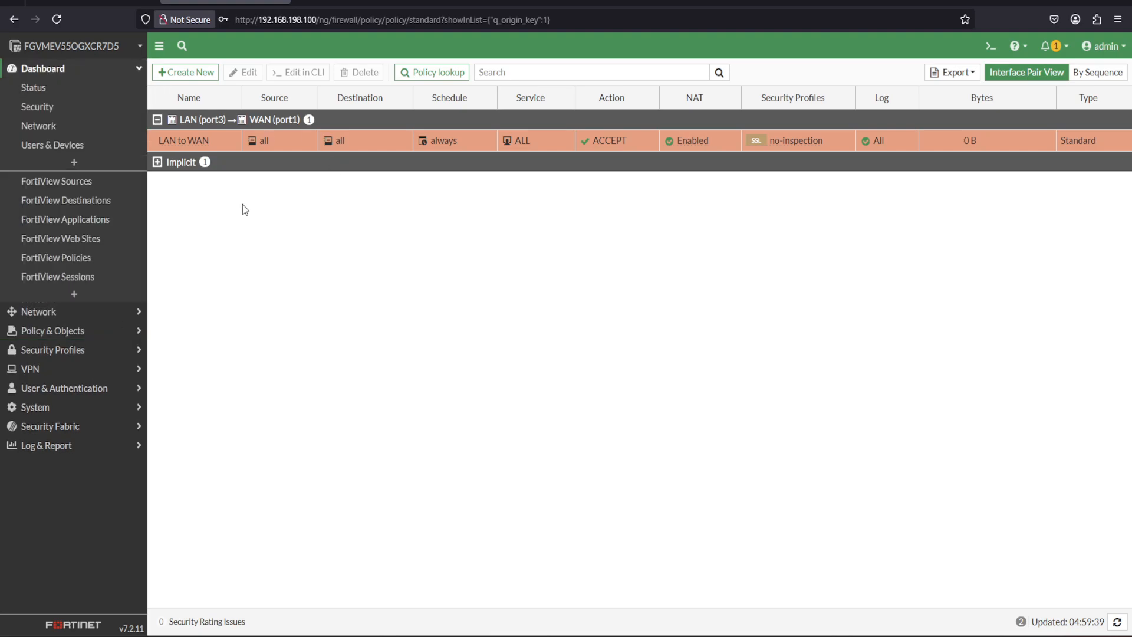
pyautogui.click(41, 91)
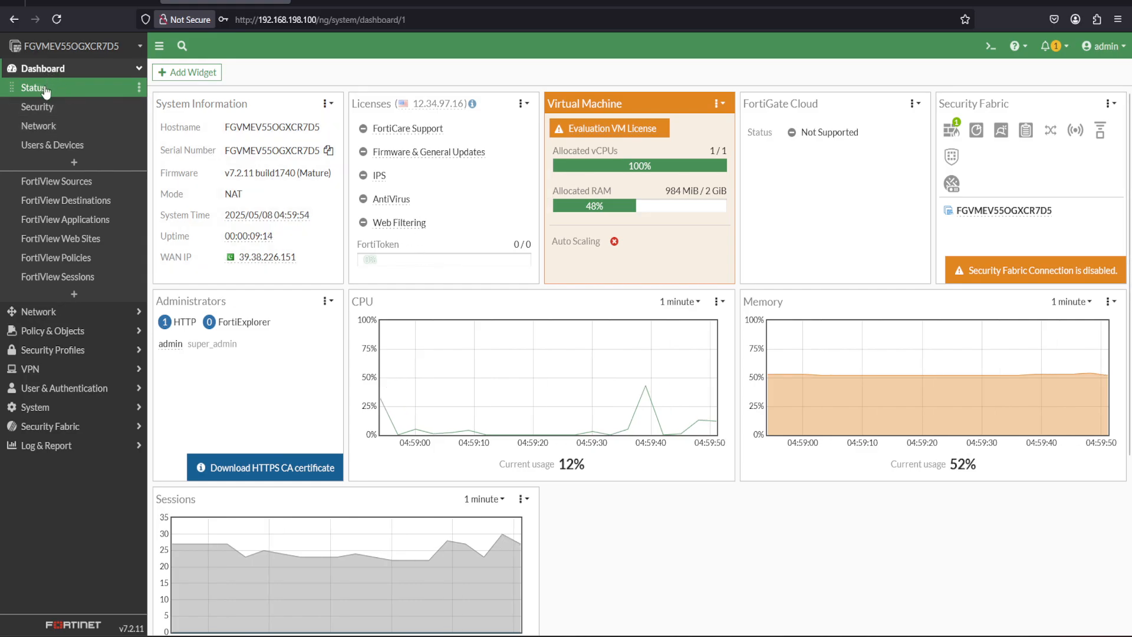
pyautogui.click(87, 70)
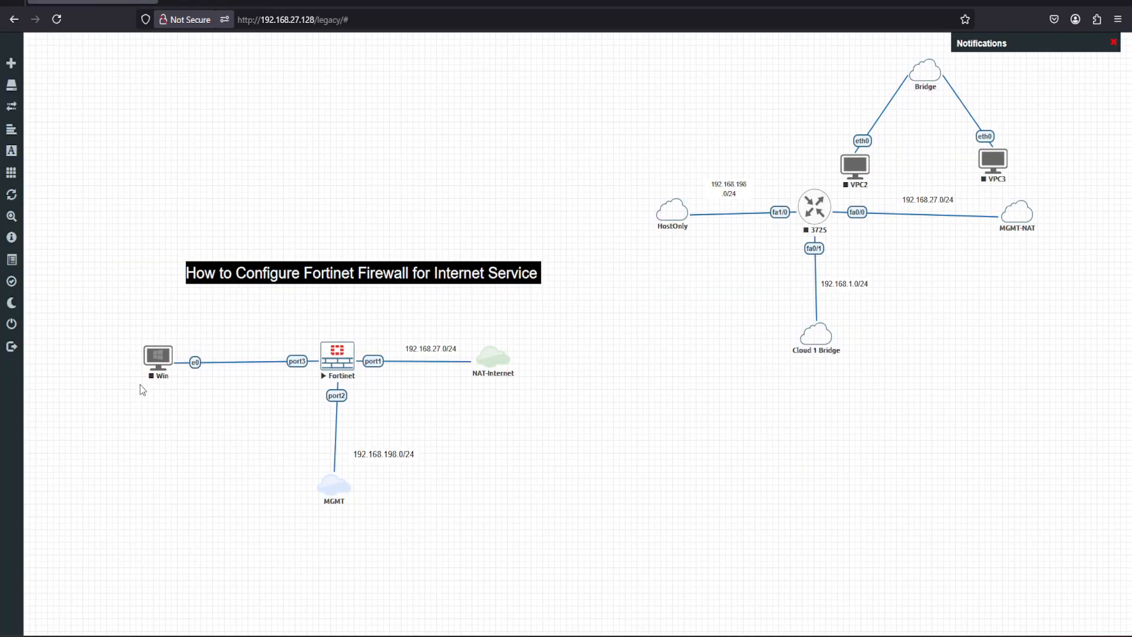
# In the EVE-NG lab, start the Win node and open its console at the Windows sign-in prompt.
pyautogui.rightClick(159, 356)
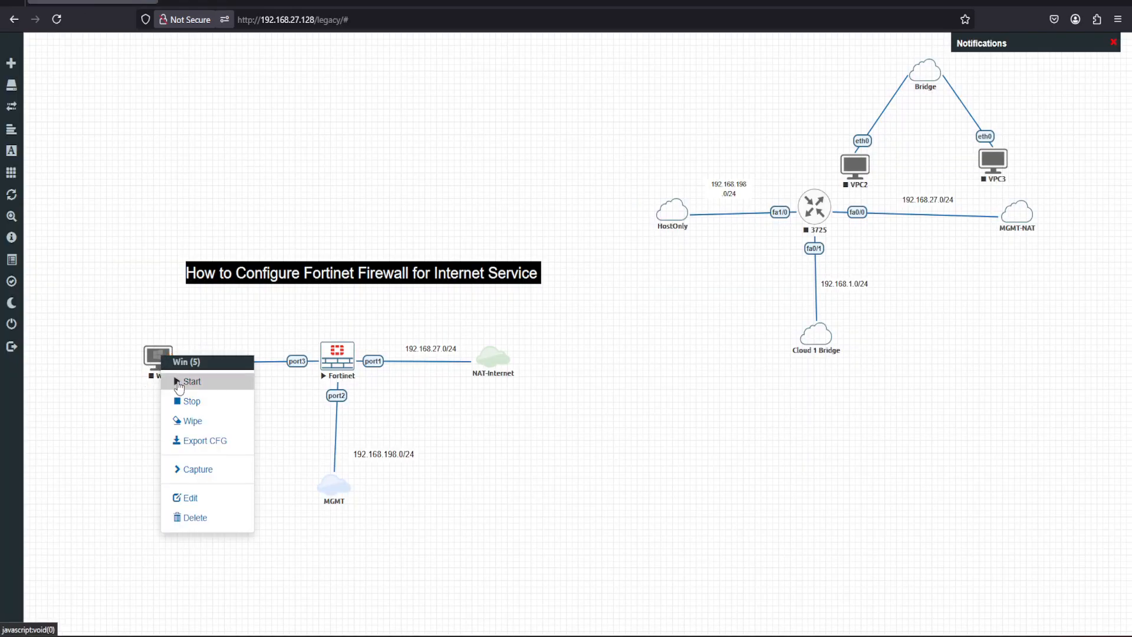
pyautogui.click(179, 384)
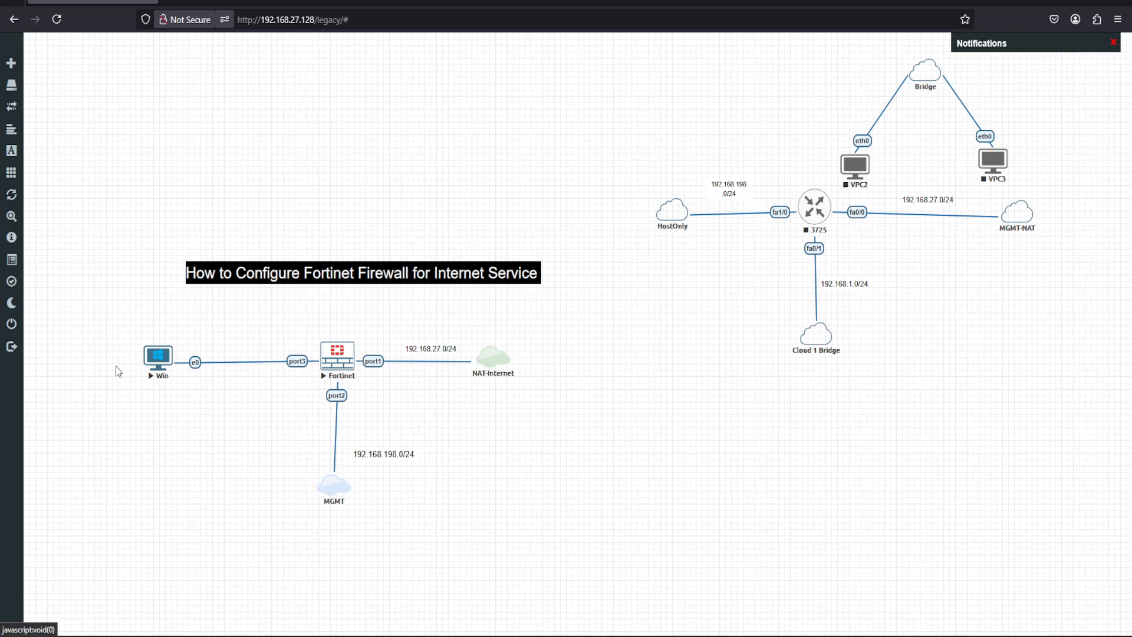
pyautogui.click(152, 362)
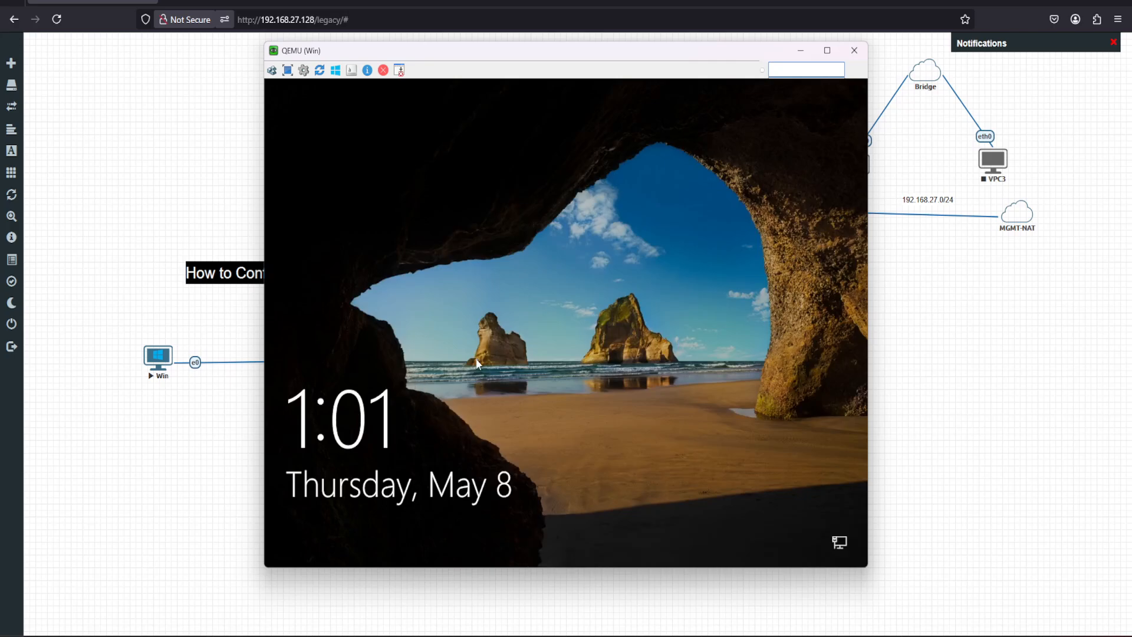
pyautogui.click(477, 362)
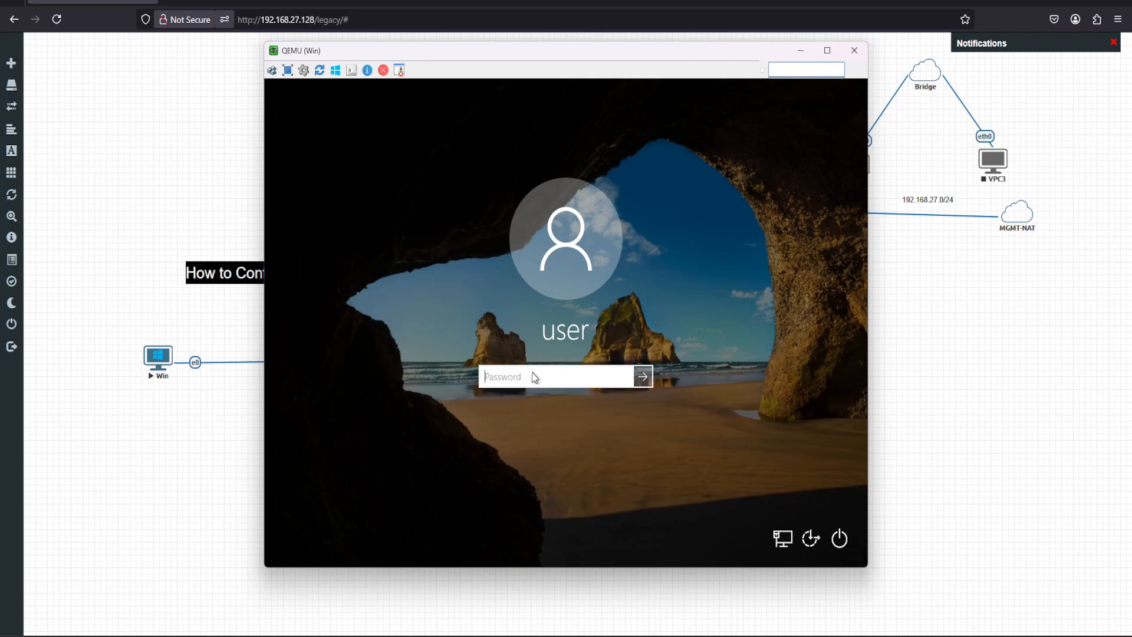
# Sign in to the Windows client with the account password and decline making the PC discoverable on the network.
pyautogui.write('••')
pyautogui.click(626, 379)
pyautogui.click(626, 379)
pyautogui.click(643, 377)
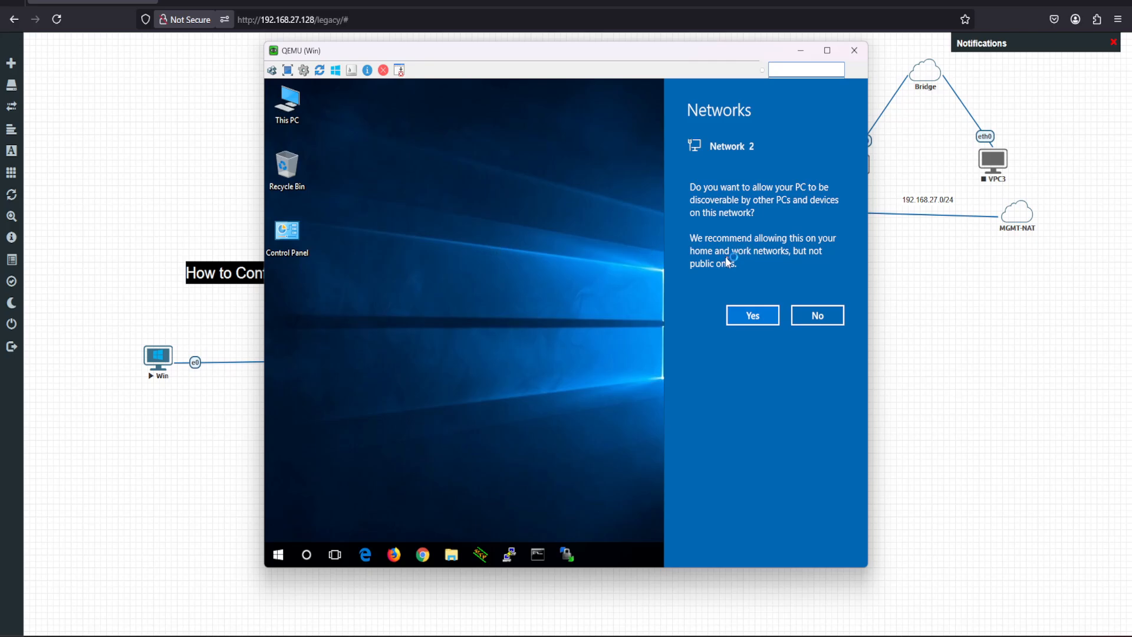
pyautogui.click(813, 316)
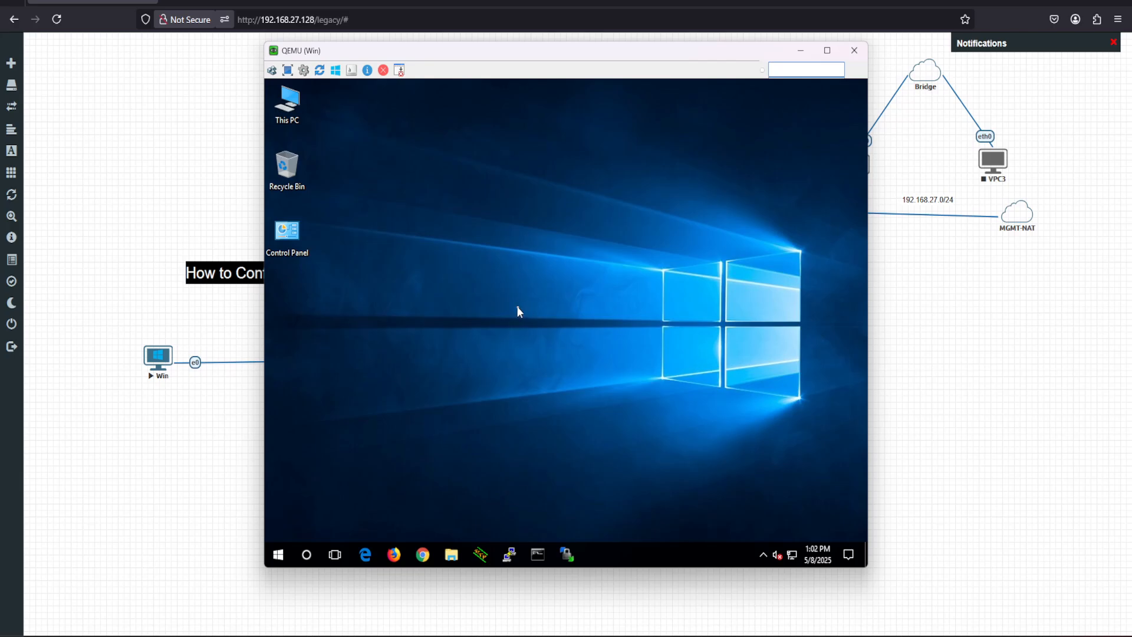
# Launch Chrome on the Windows client and test internet connectivity by running ping 8.8.8.8 twice in Command Prompt.
pyautogui.click(425, 555)
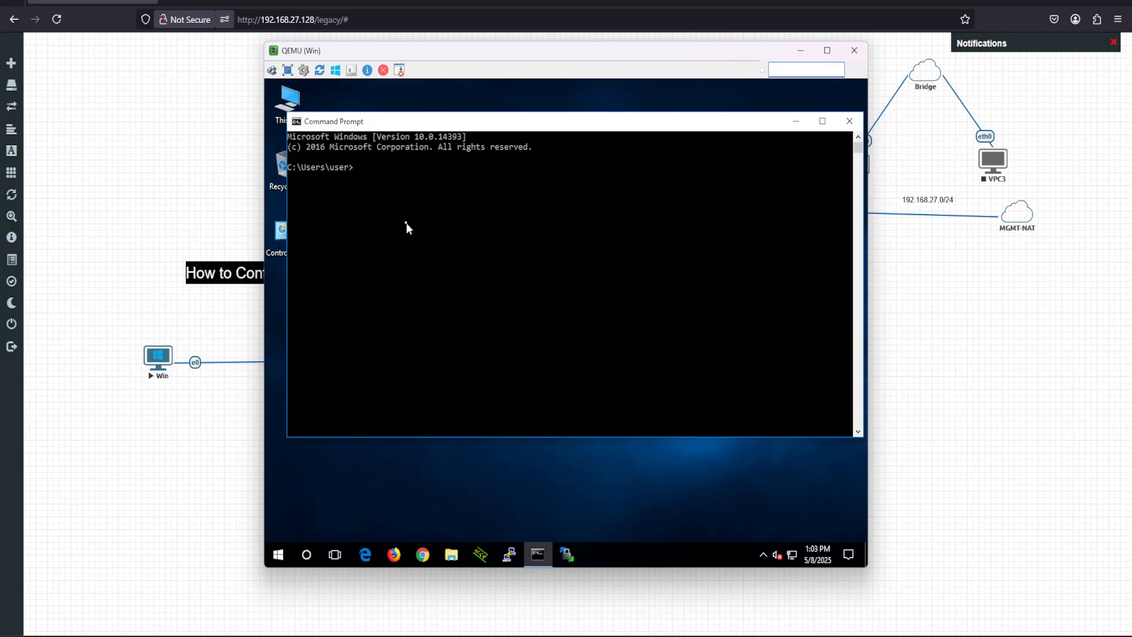
pyautogui.write('ping 8.8.8.8')
pyautogui.press('Return')
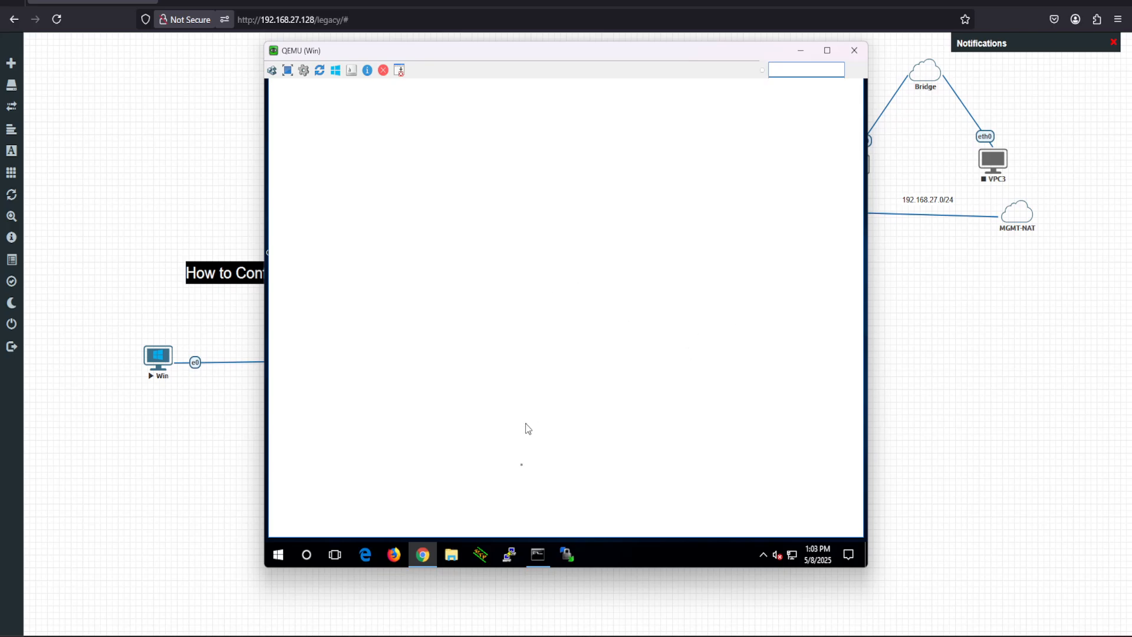
pyautogui.click(537, 554)
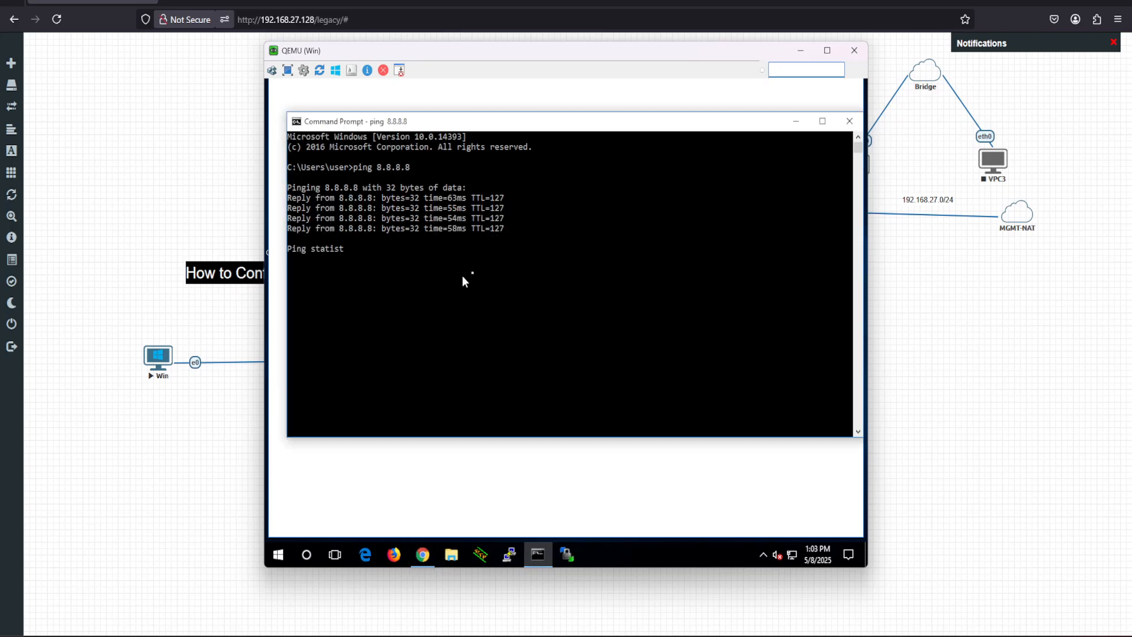
pyautogui.press('Up')
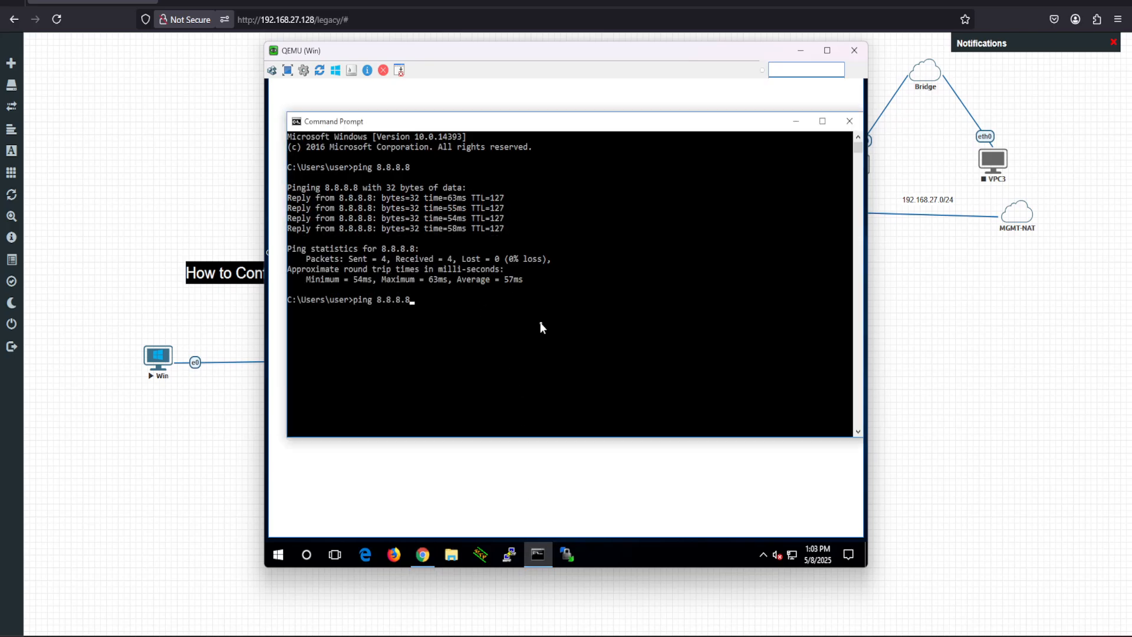
pyautogui.press('Return')
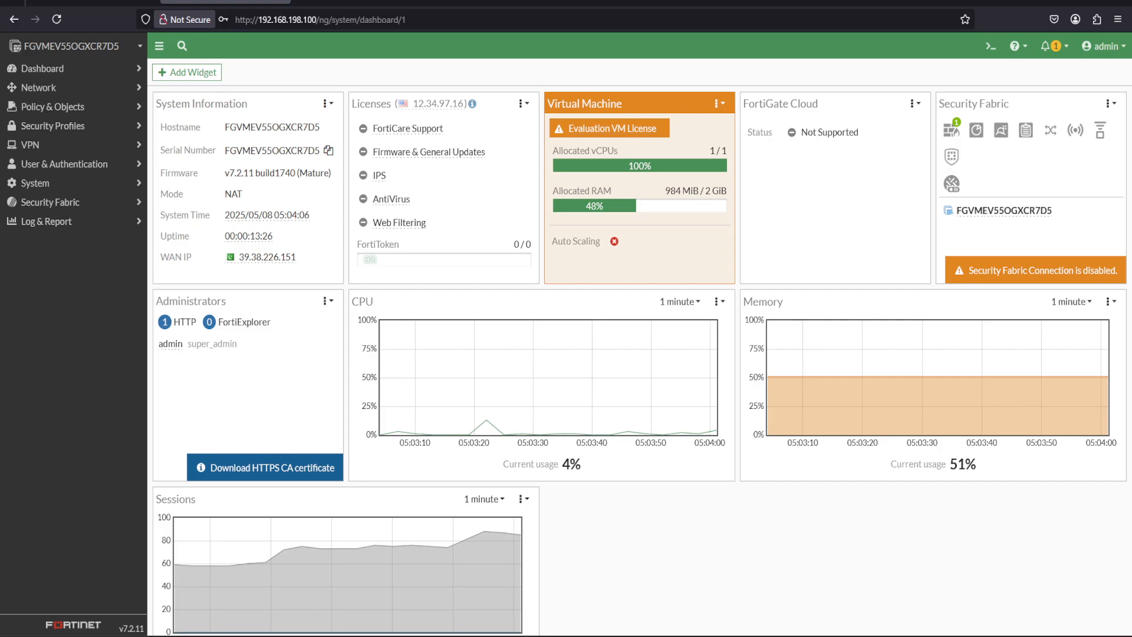
# In the FortiGate web interface, expand the Device Inventory on the Users & Devices dashboard to examine the detected devices.
pyautogui.click(57, 74)
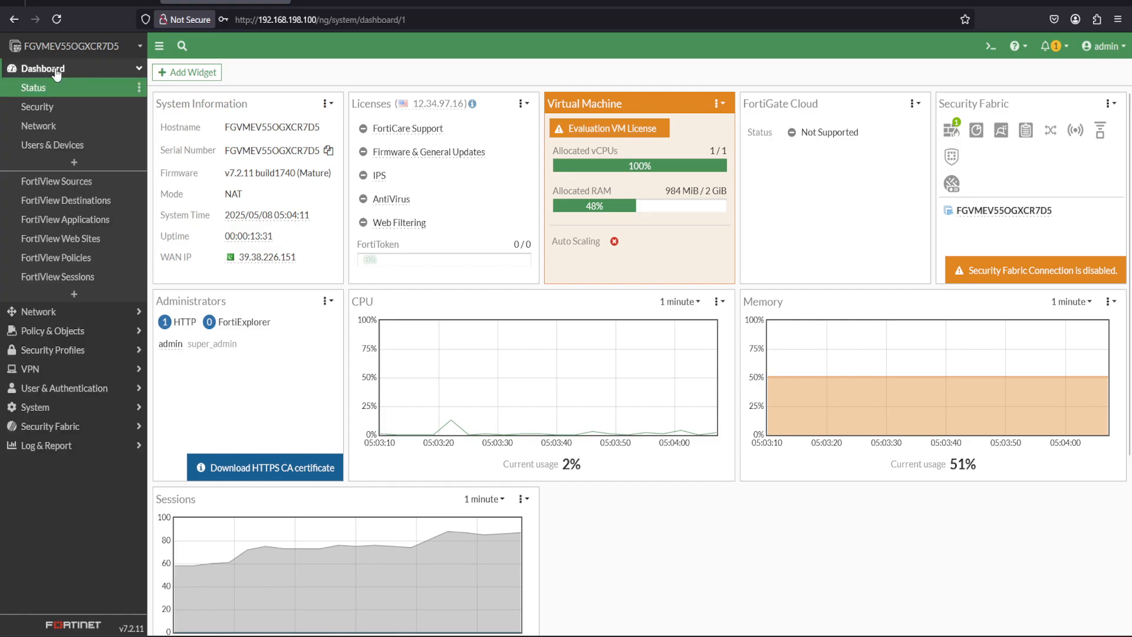
pyautogui.click(60, 147)
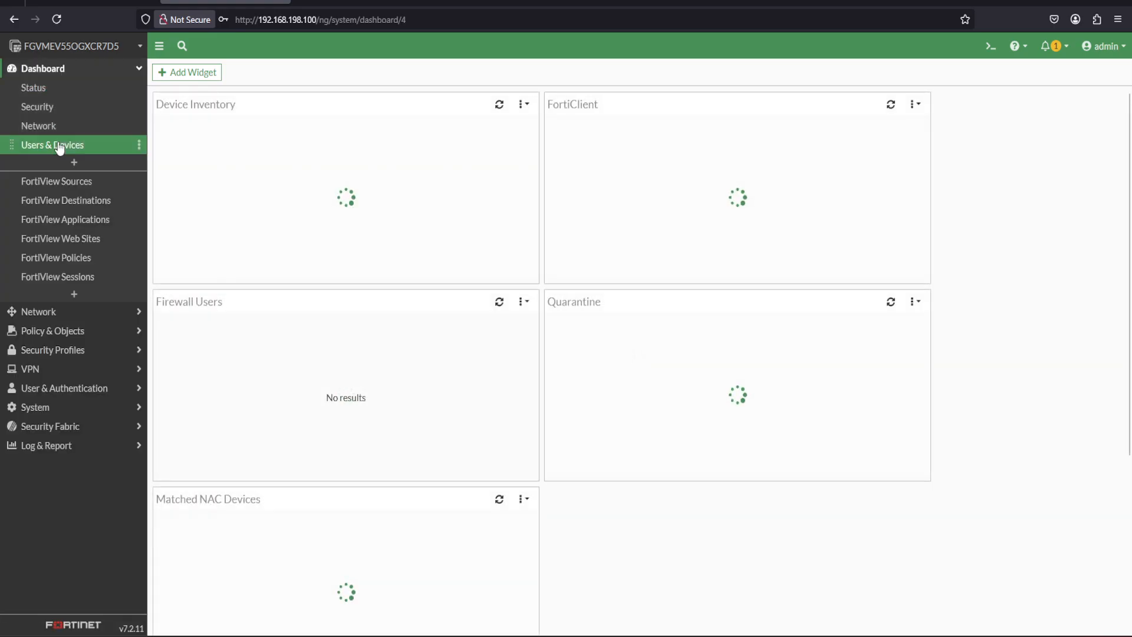
pyautogui.moveTo(236, 207)
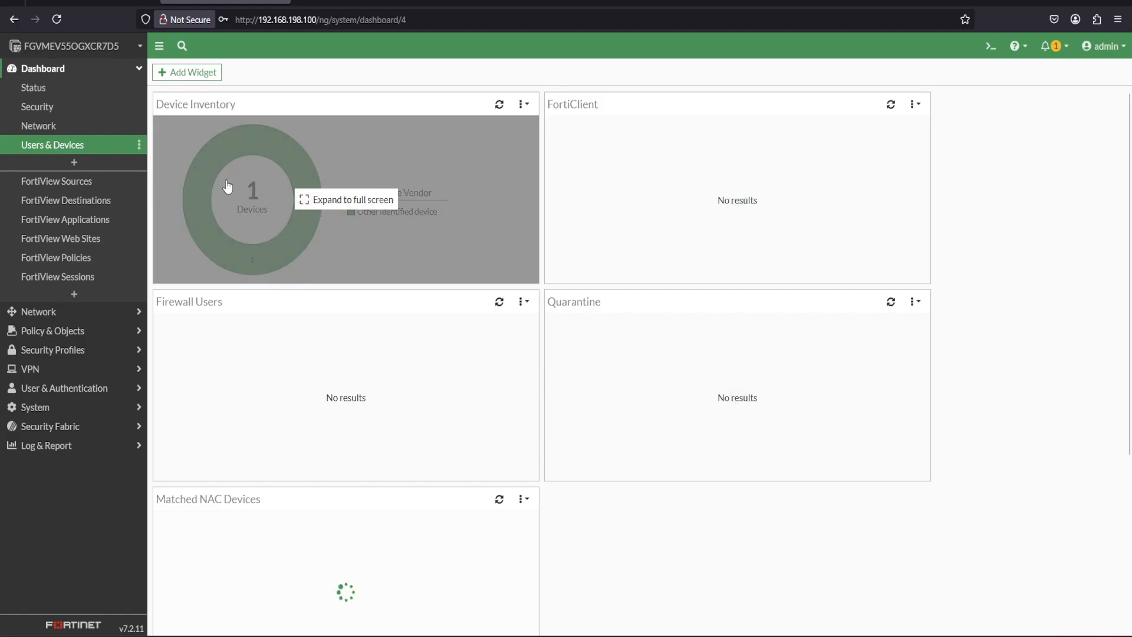
pyautogui.click(253, 212)
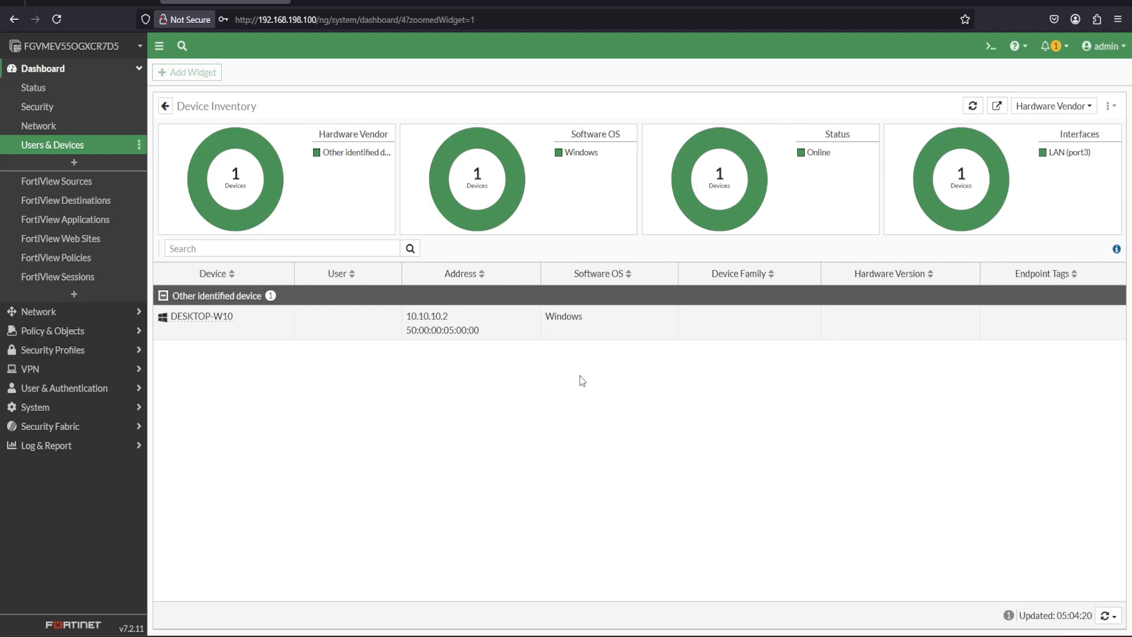
# Examine the client's traffic in FortiView Sources and FortiView Sessions, then return to the Status dashboard.
pyautogui.click(75, 187)
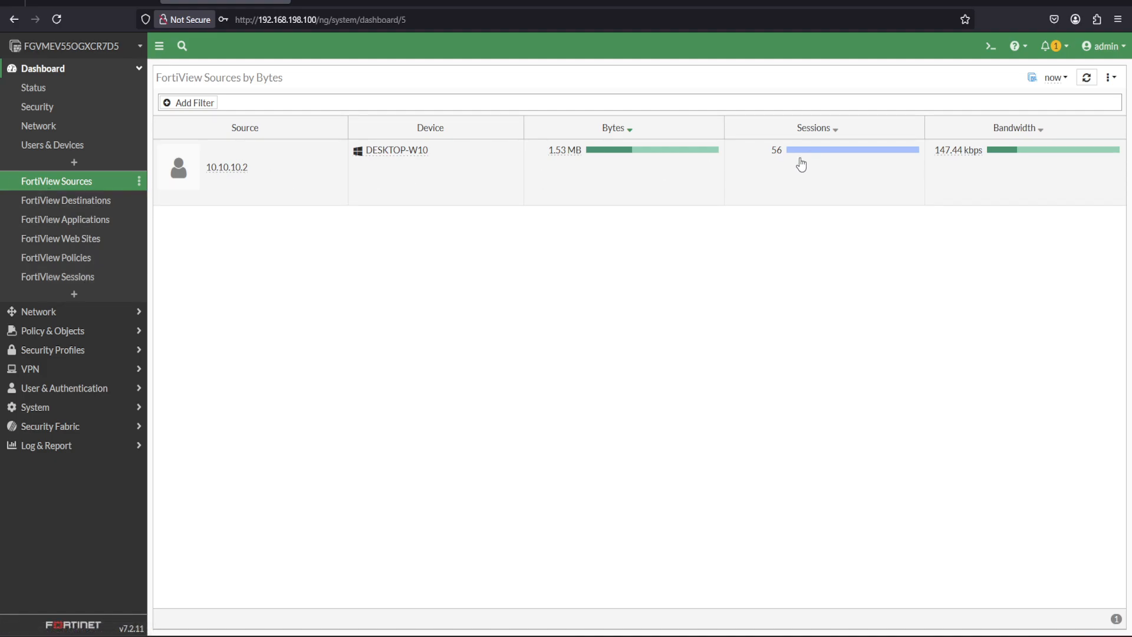
pyautogui.click(90, 276)
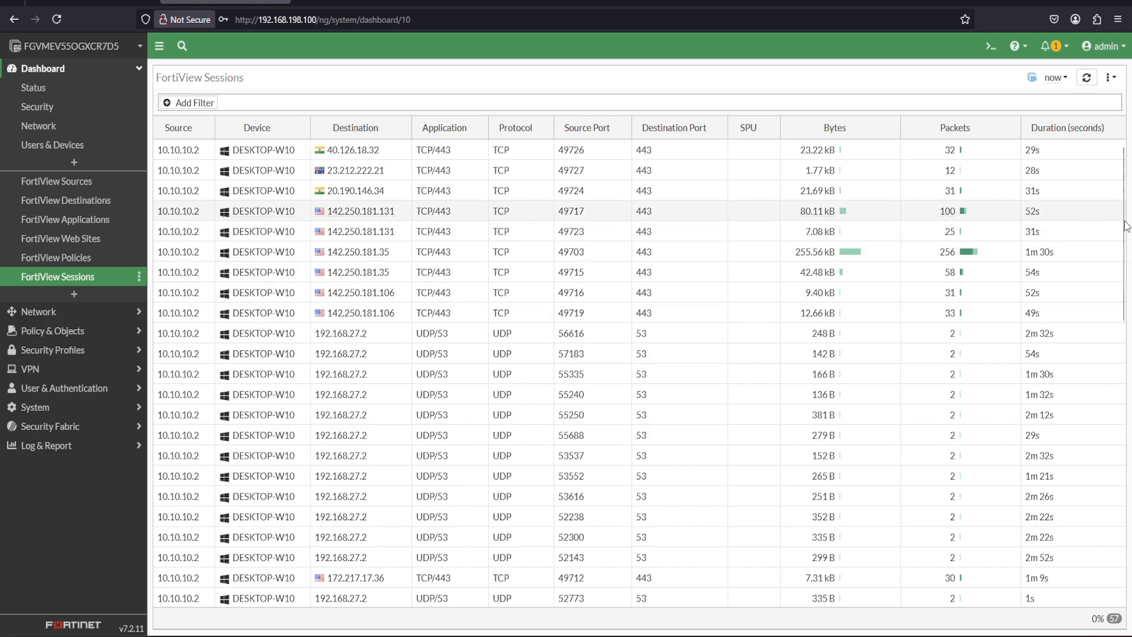
pyautogui.scroll(-1, 1123, 235)
pyautogui.moveTo(1123, 234)
pyautogui.mouseDown()
pyautogui.moveTo(1128, 457)
pyautogui.moveTo(1118, 226)
pyautogui.mouseUp()
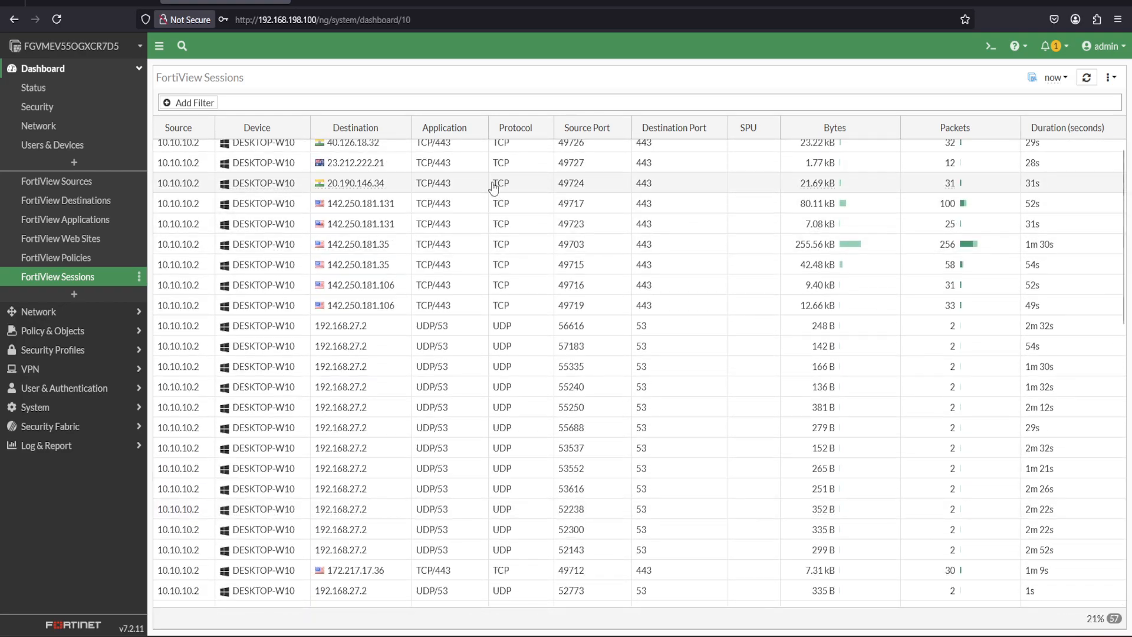
pyautogui.click(36, 89)
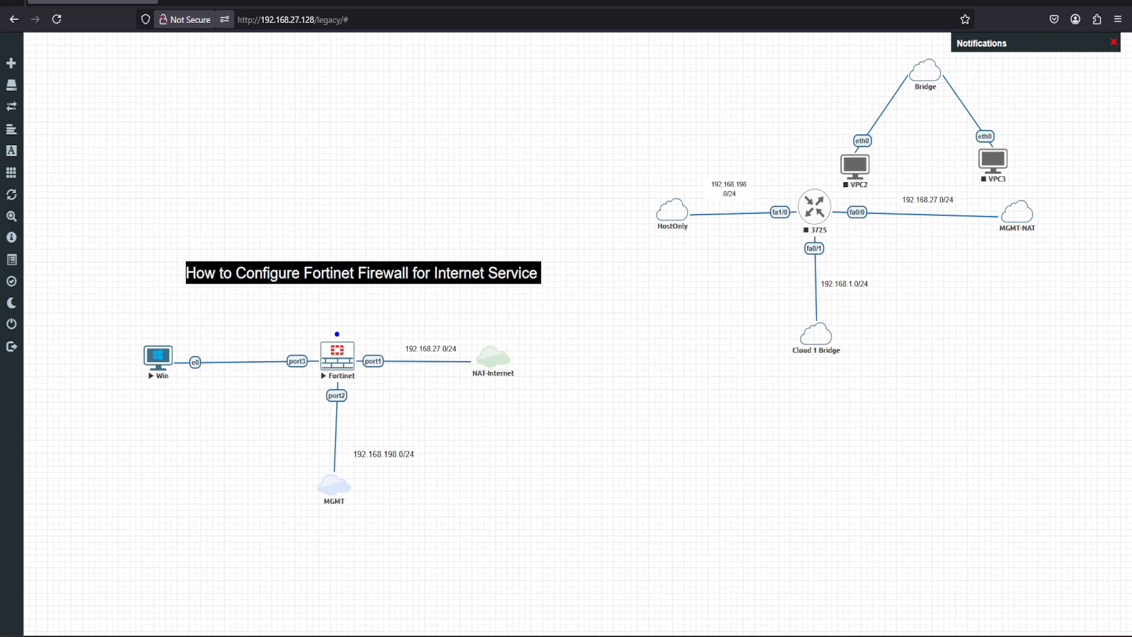
pyautogui.moveTo(335, 313)
pyautogui.mouseDown()
pyautogui.moveTo(276, 412)
pyautogui.moveTo(408, 354)
pyautogui.moveTo(318, 317)
pyautogui.mouseUp()
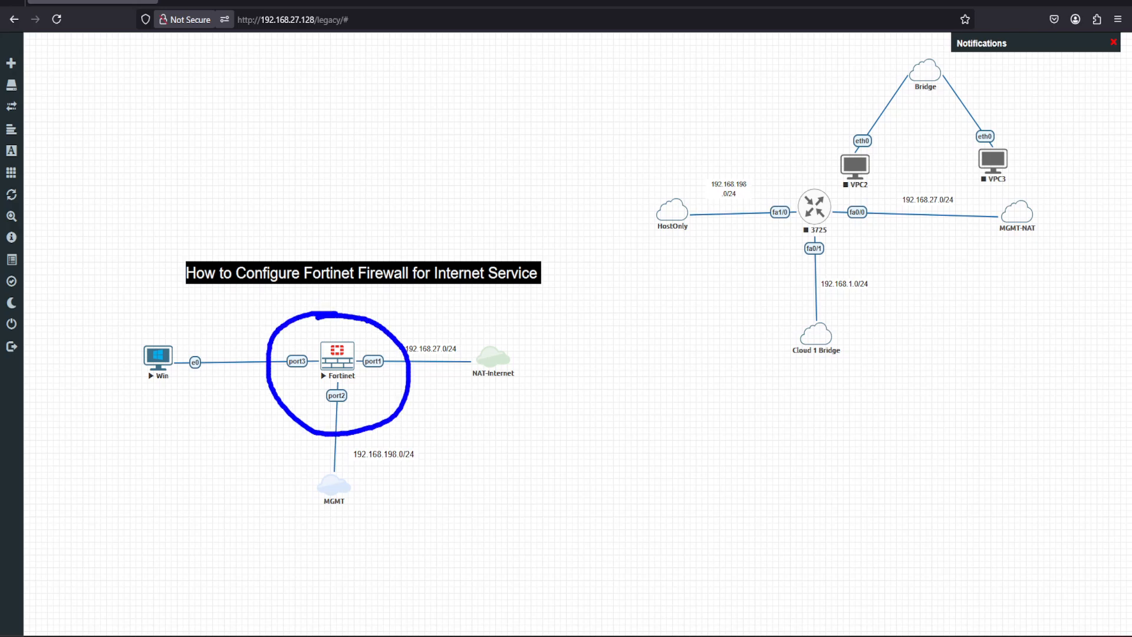
pyautogui.moveTo(465, 239)
pyautogui.mouseDown()
pyautogui.moveTo(477, 254)
pyautogui.moveTo(502, 217)
pyautogui.mouseUp()
pyautogui.moveTo(187, 347); pyautogui.dragTo(495, 344)
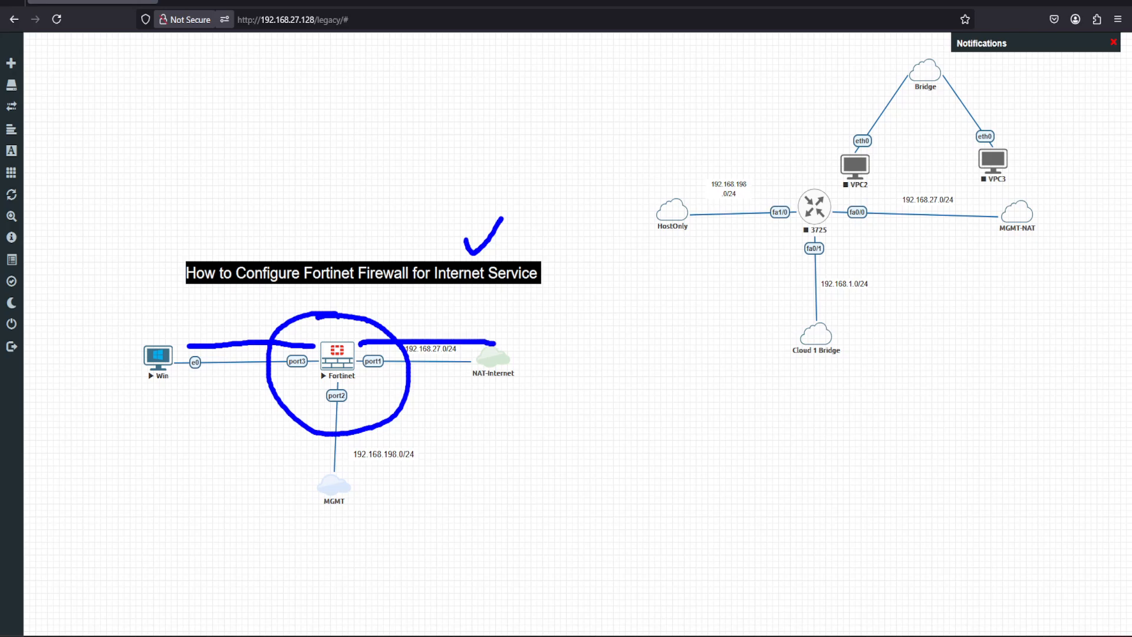
pyautogui.moveTo(331, 321); pyautogui.dragTo(370, 290)
pyautogui.moveTo(308, 319)
pyautogui.mouseDown()
pyautogui.moveTo(317, 326)
pyautogui.moveTo(334, 291)
pyautogui.moveTo(360, 330)
pyautogui.moveTo(388, 304)
pyautogui.mouseUp()
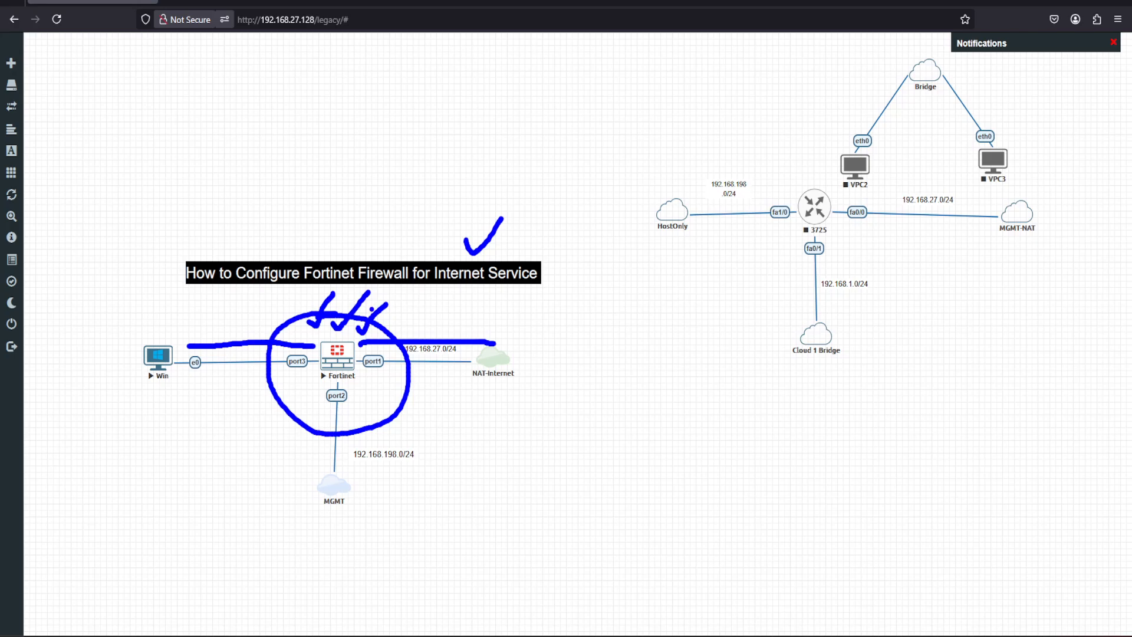